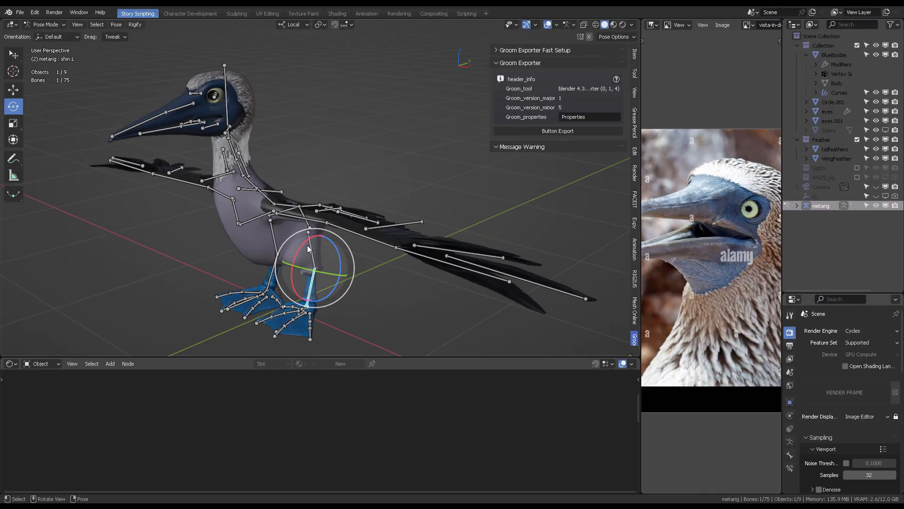
left_click_drag(308, 249, 310, 245)
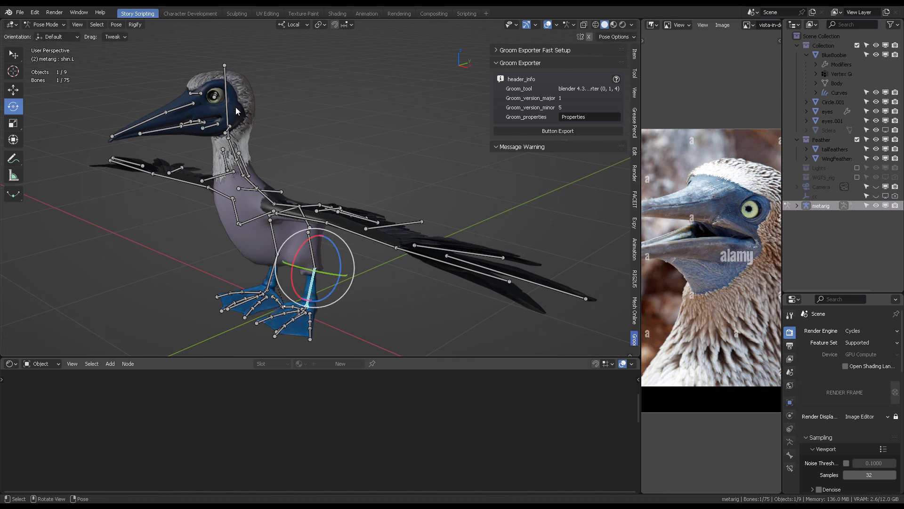
left_click(227, 128)
left_click_drag(237, 145, 257, 163)
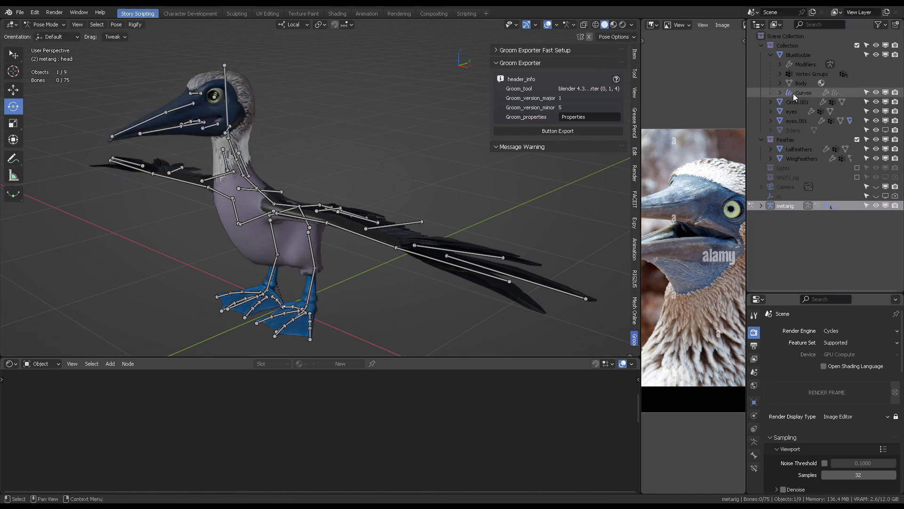
- Select the Curves hair object and set Groom_root_uv to surface_uv_coordinate in the Groom Exporter panel
left_click(794, 94)
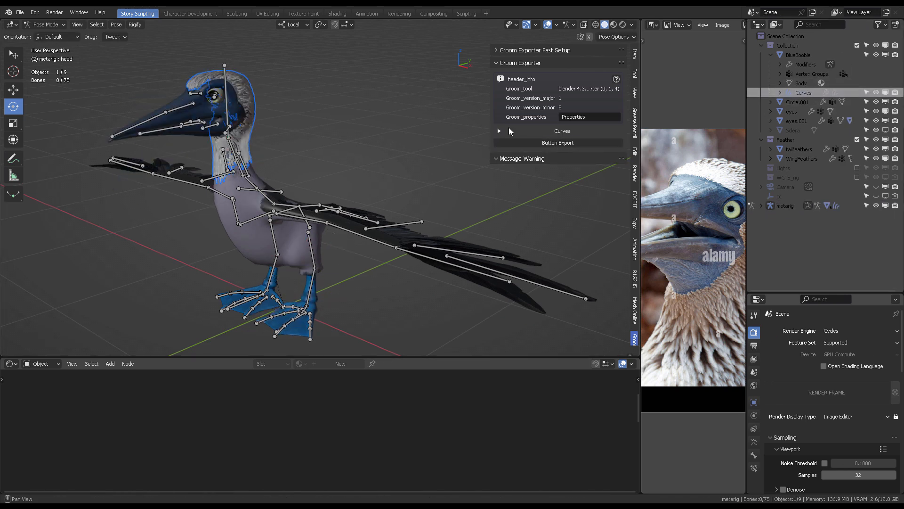
left_click(509, 130)
left_click(572, 189)
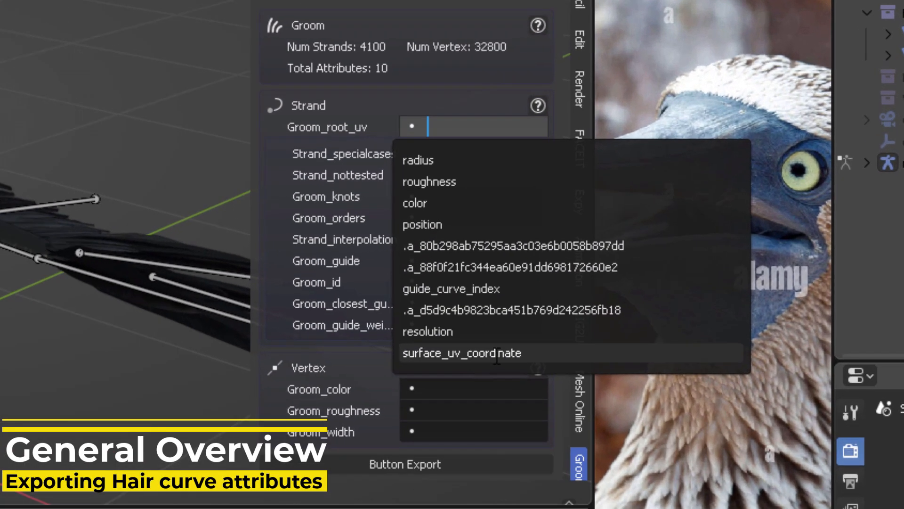
left_click(584, 294)
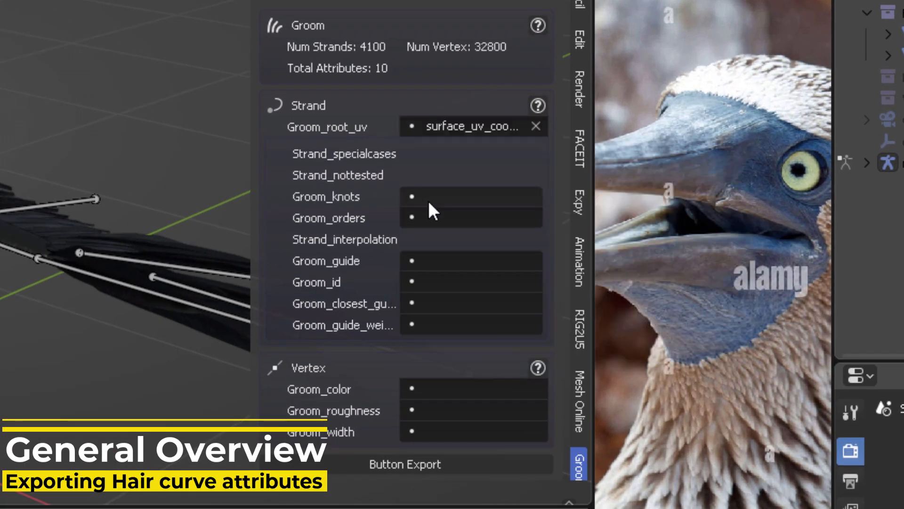
- Map the vertex attributes: Groom_color to color, Groom_roughness to roughness, and Groom_width to radius
left_click(444, 385)
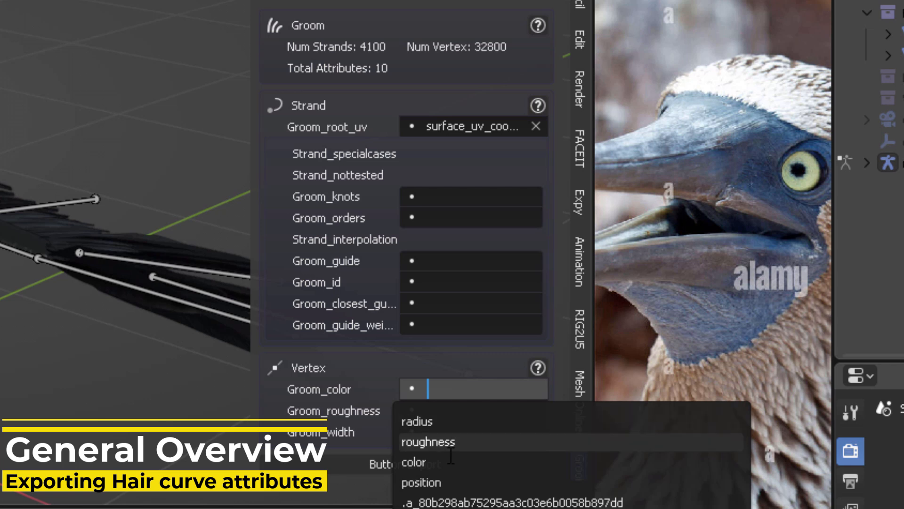
left_click(447, 461)
left_click(446, 408)
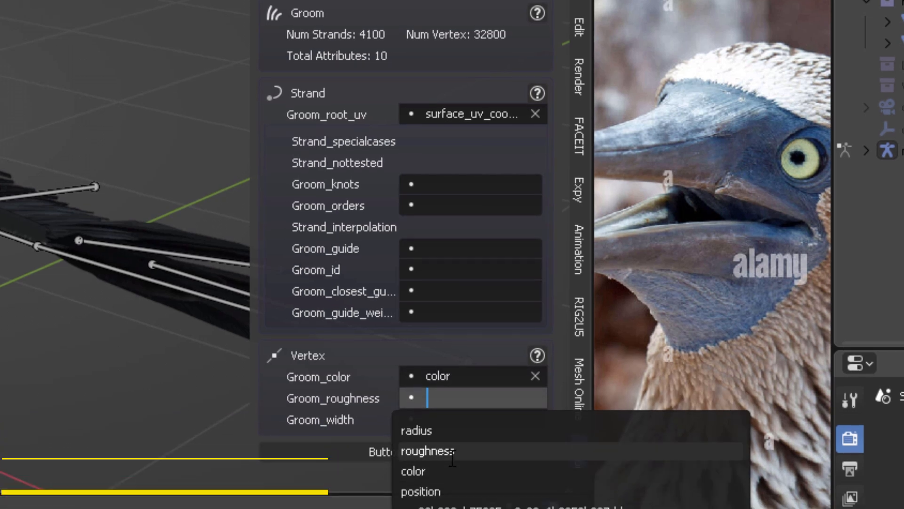
left_click(447, 448)
left_click(447, 359)
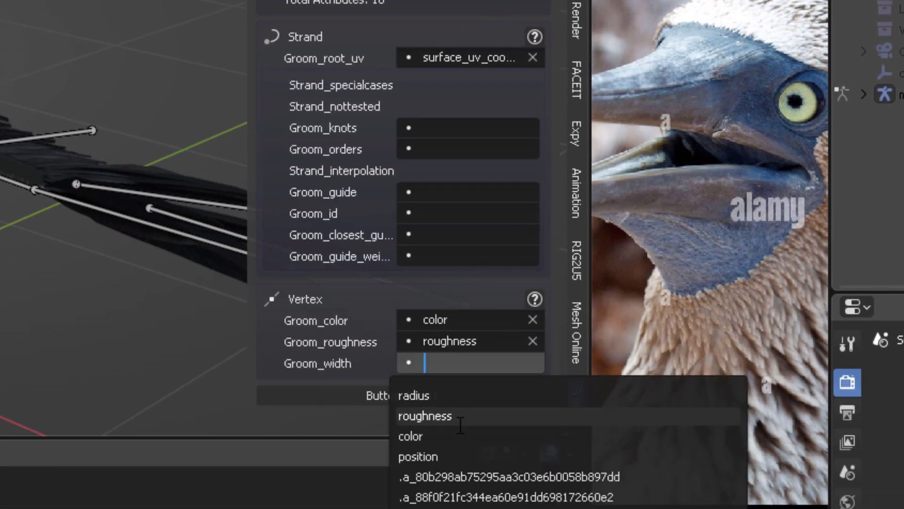
left_click(454, 395)
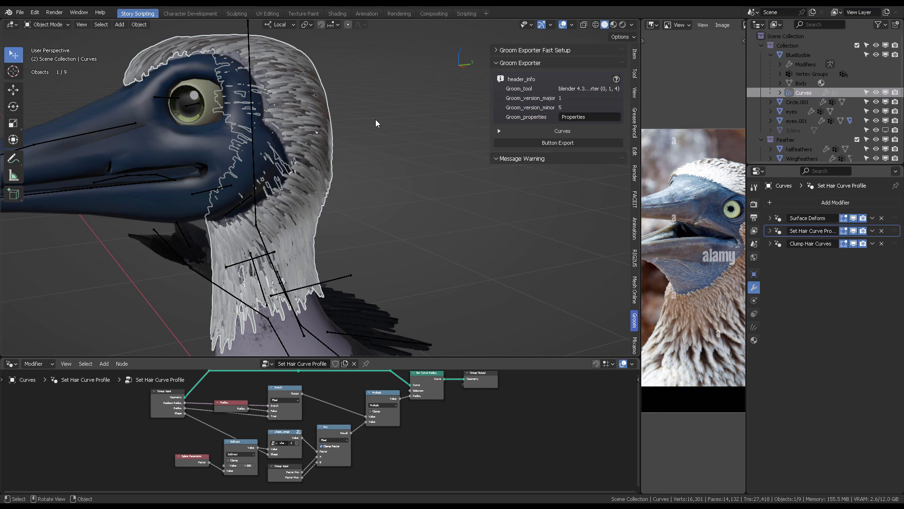
- Switch the Curves hair object into Sculpt Mode
key("ctrl+Tab")
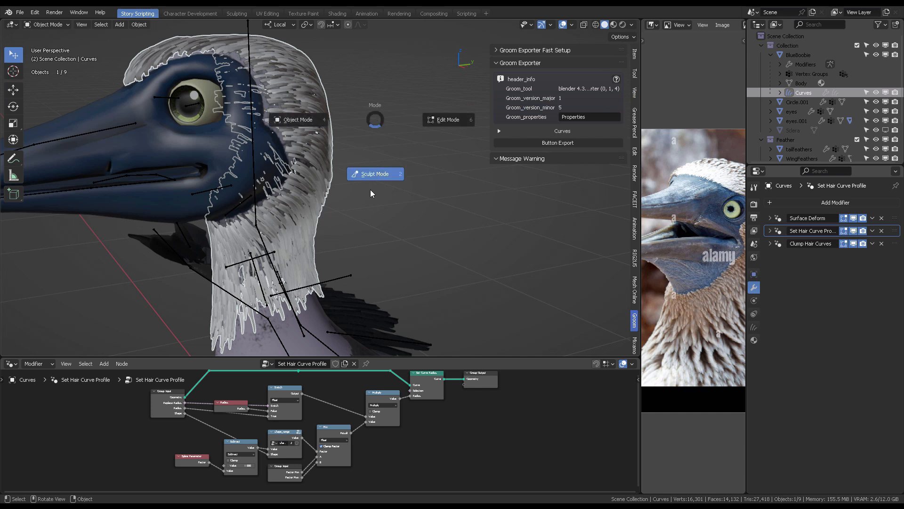
left_click(375, 174)
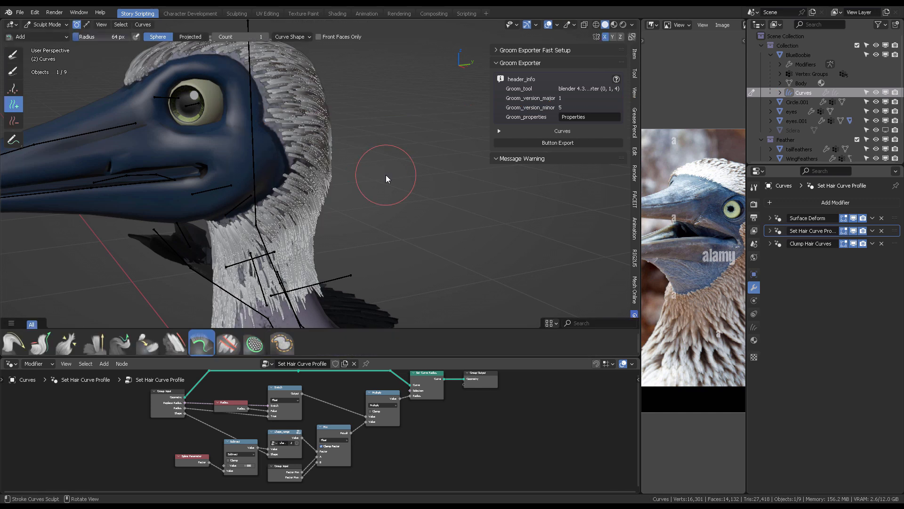
middle_click_drag(390, 158, 433, 174)
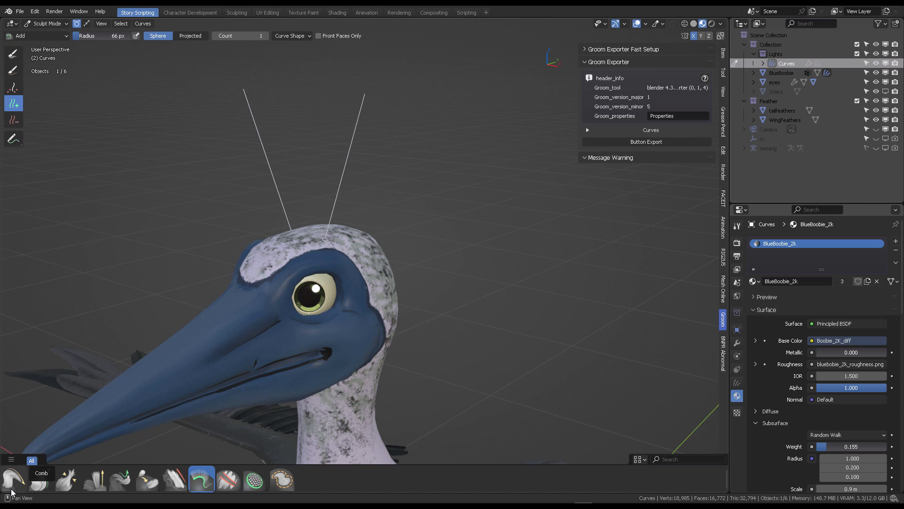
- Switch to the Comb brush and comb hair strands across the bird's head
left_click(13, 478)
left_click(38, 35)
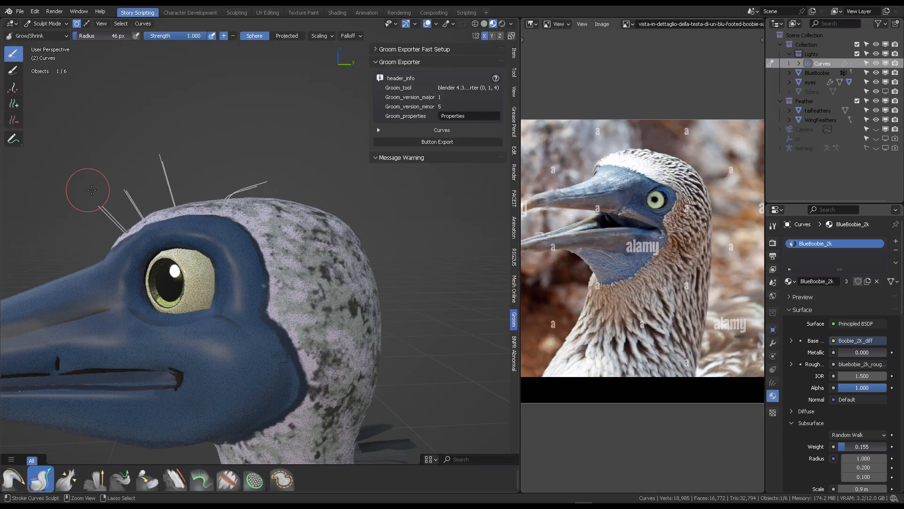
middle_click_drag(85, 191, 357, 155)
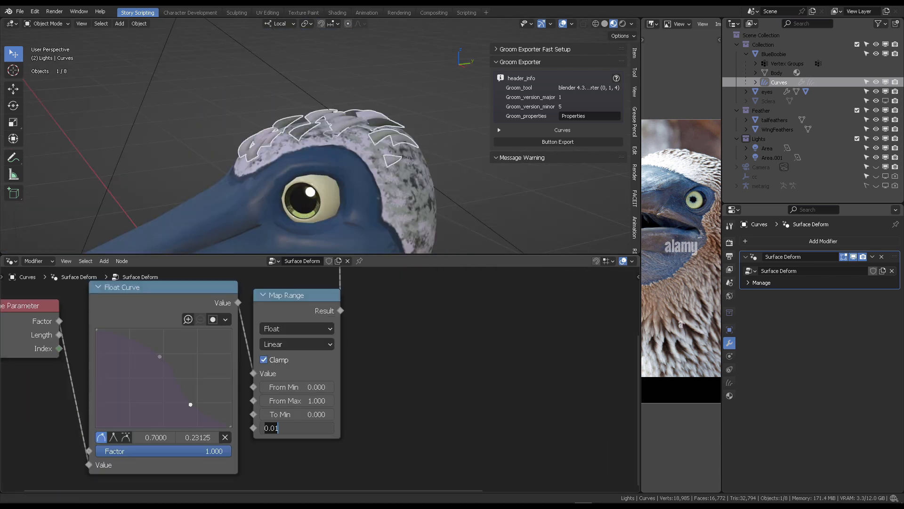
middle_click_drag(362, 103, 374, 97)
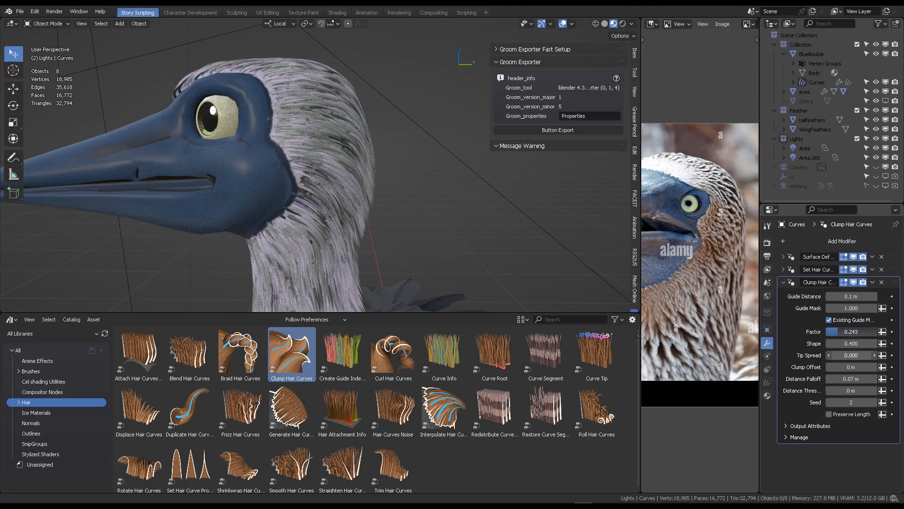
left_click(12, 319)
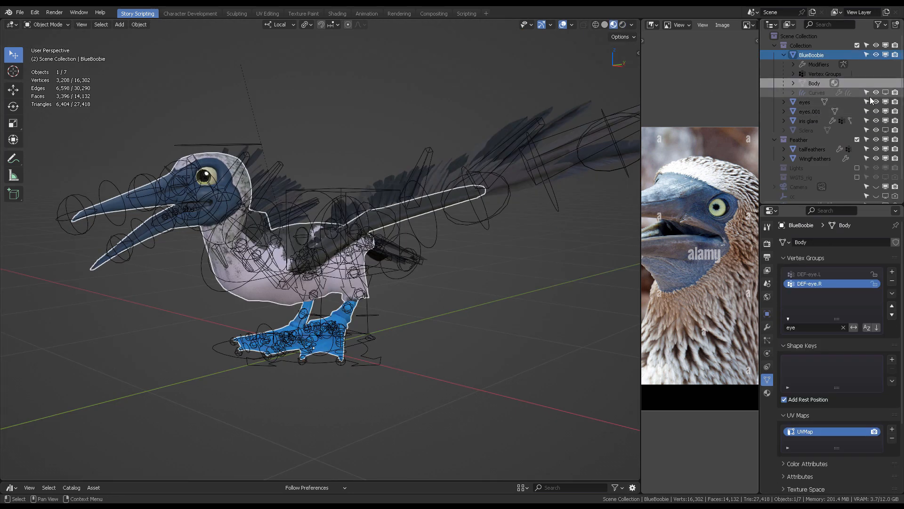
- Enable the Curves object in the viewport, select it, and open the Groom tab in the sidebar
left_click(886, 93)
left_click(818, 94)
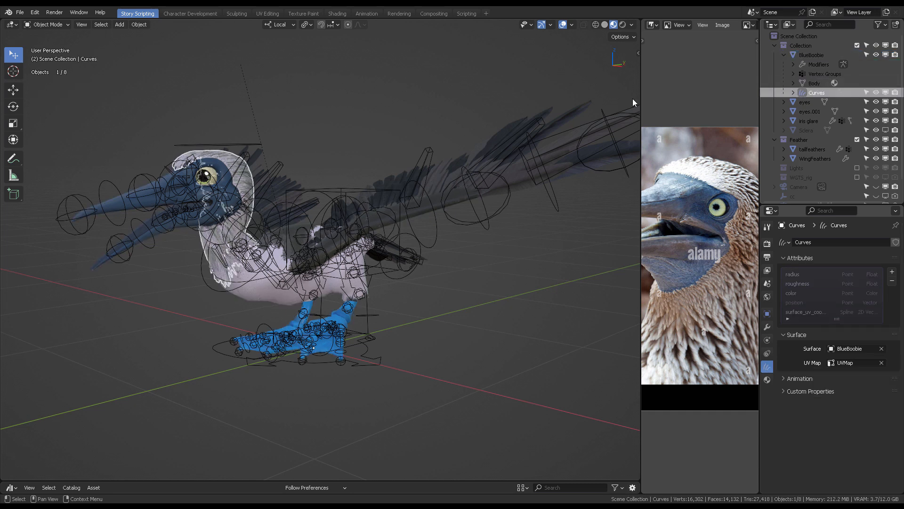
scroll(296, 155, "up", 5)
middle_click_drag(315, 135, 482, 176, "shift")
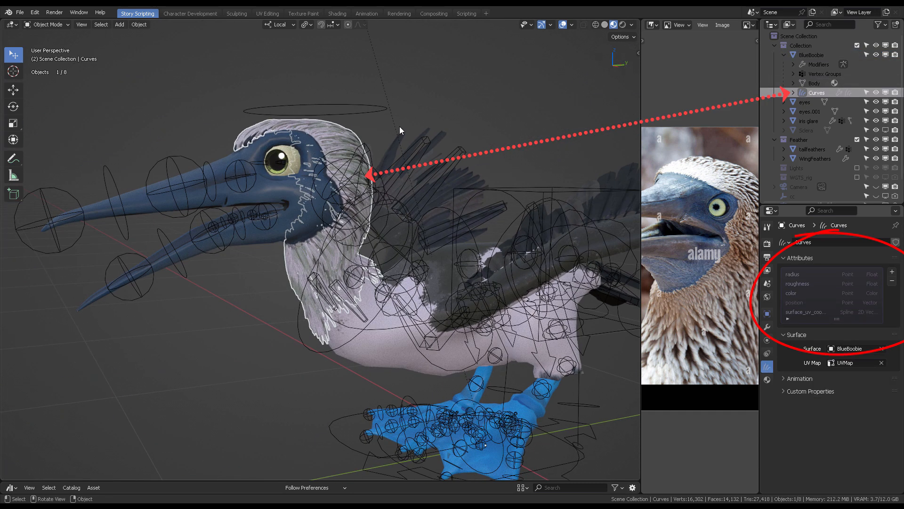
left_click(451, 111)
mouse_move(453, 110)
middle_mouse_down()
mouse_move(329, 112)
mouse_move(402, 154)
mouse_move(445, 143)
middle_mouse_up()
key("n")
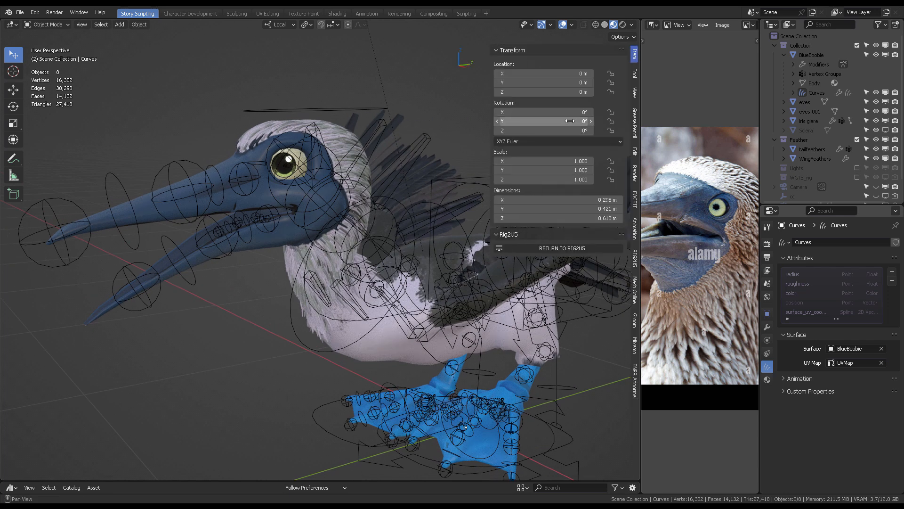
left_click(635, 320)
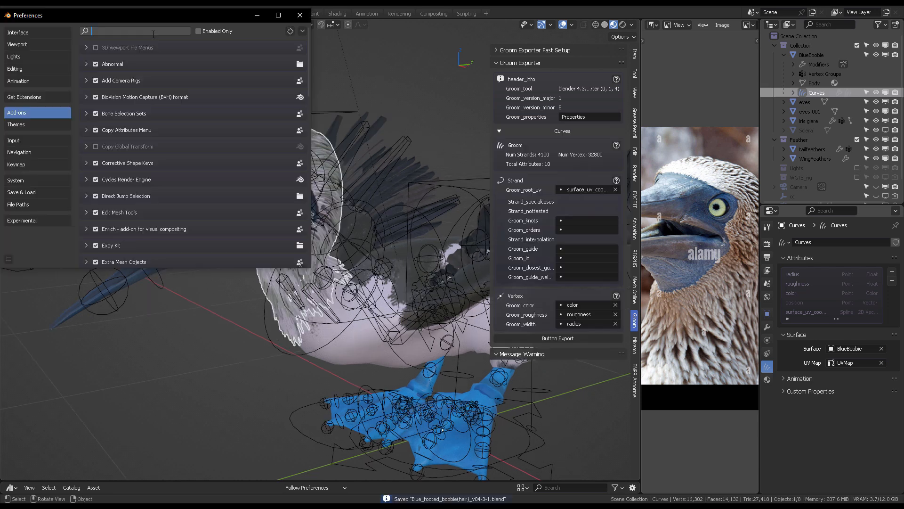
- Search the add-ons for groom and expand the Groom Exporter add-on entry
type("groom")
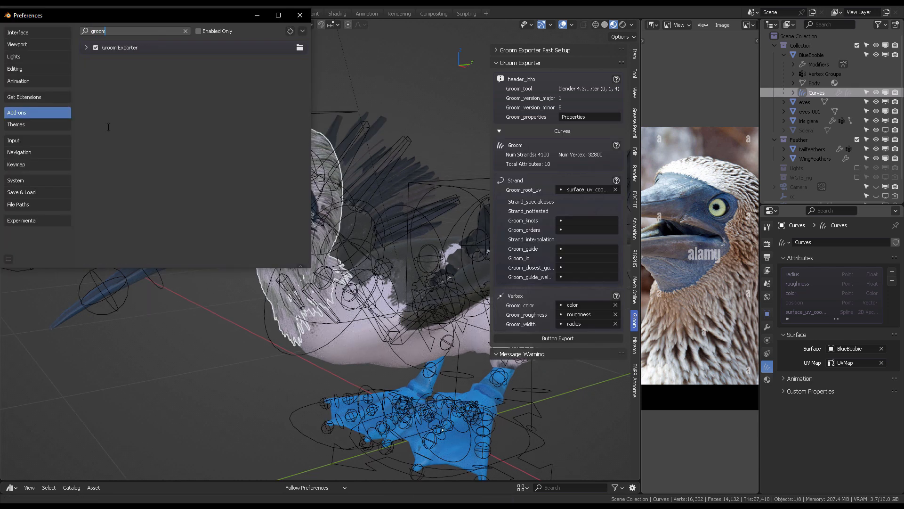
left_click(86, 48)
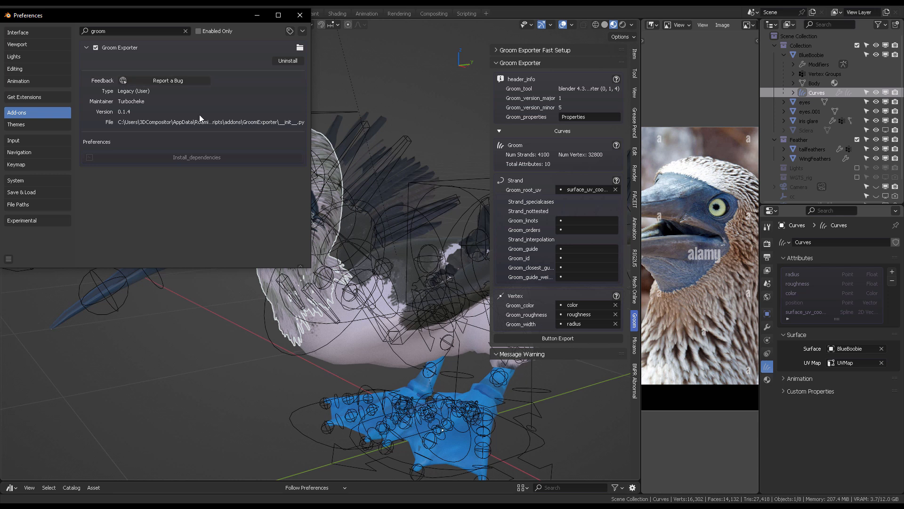
- Open the add-on's bug report link and read through the Groom exporter product page
left_click(190, 81)
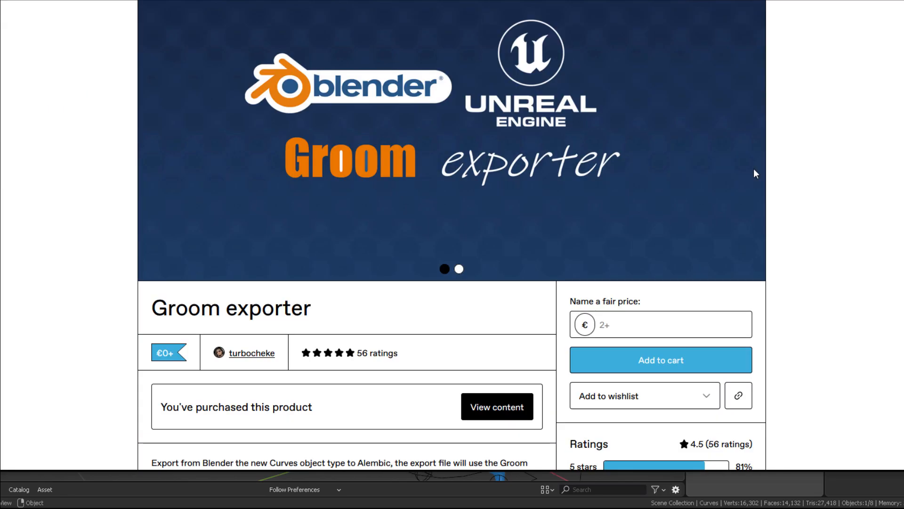
scroll(679, 155, "up", 4)
left_click(749, 295)
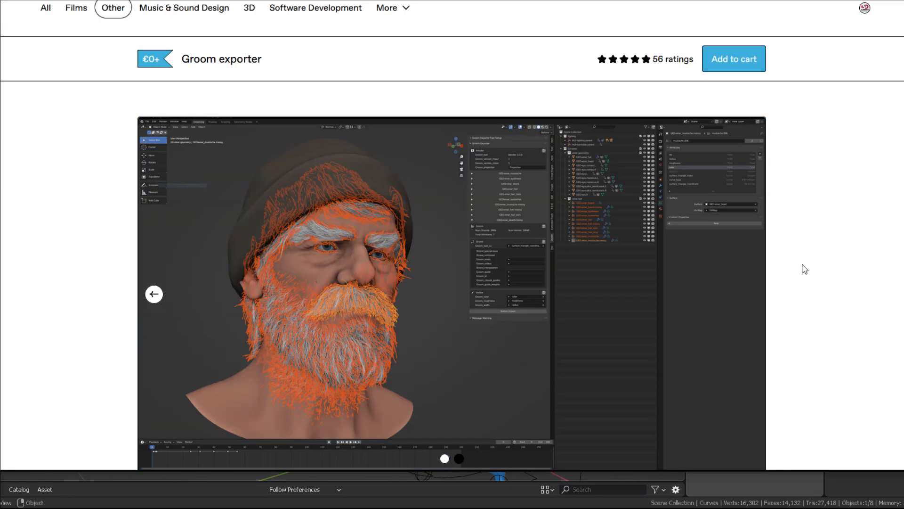
scroll(810, 256, "down", 2)
scroll(468, 182, "down", 2)
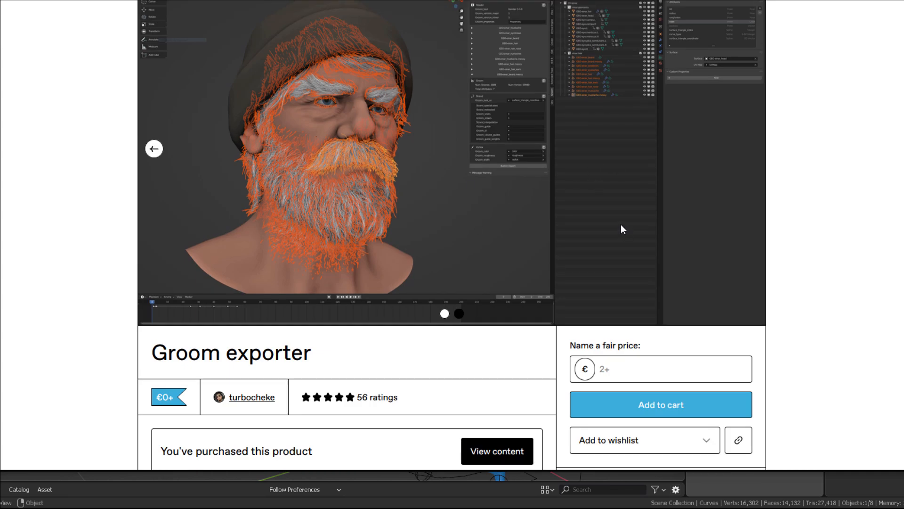
scroll(438, 230, "down", 4)
scroll(466, 161, "down", 4)
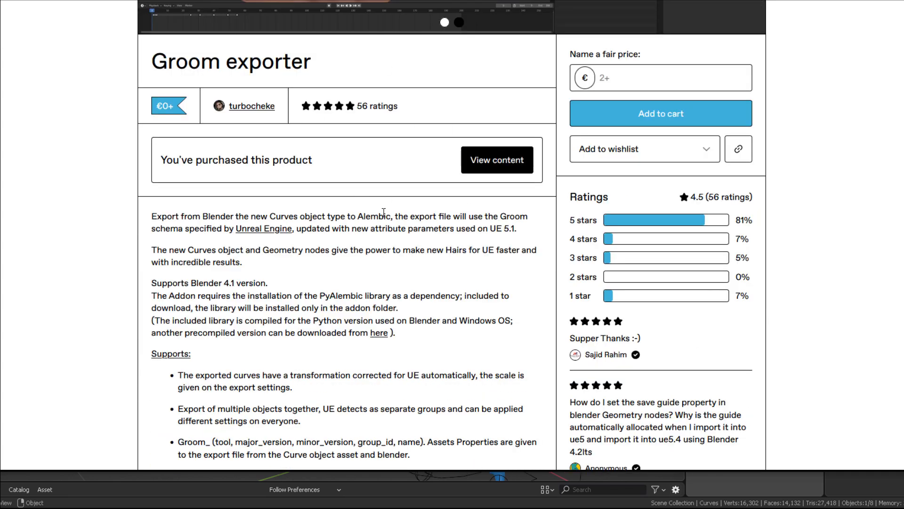
scroll(384, 210, "down", 2)
scroll(470, 195, "down", 2)
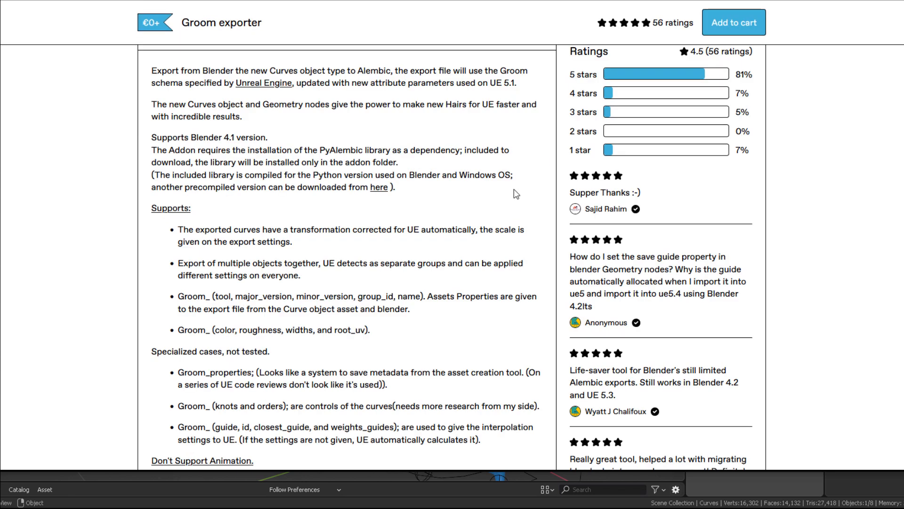
scroll(470, 256, "down", 5)
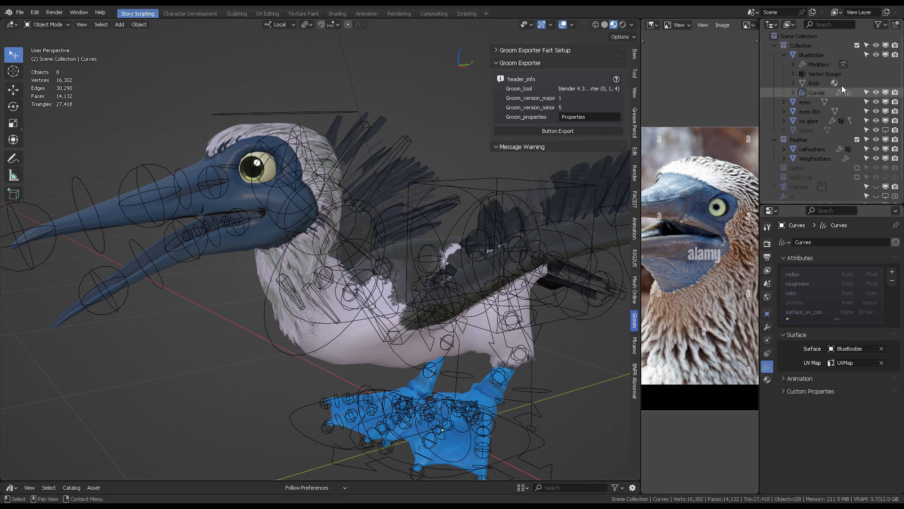
- Select the Curves object, expand its Groom Exporter section, and set Groom_root_uv to surface_uv_coordinate
left_click(817, 92)
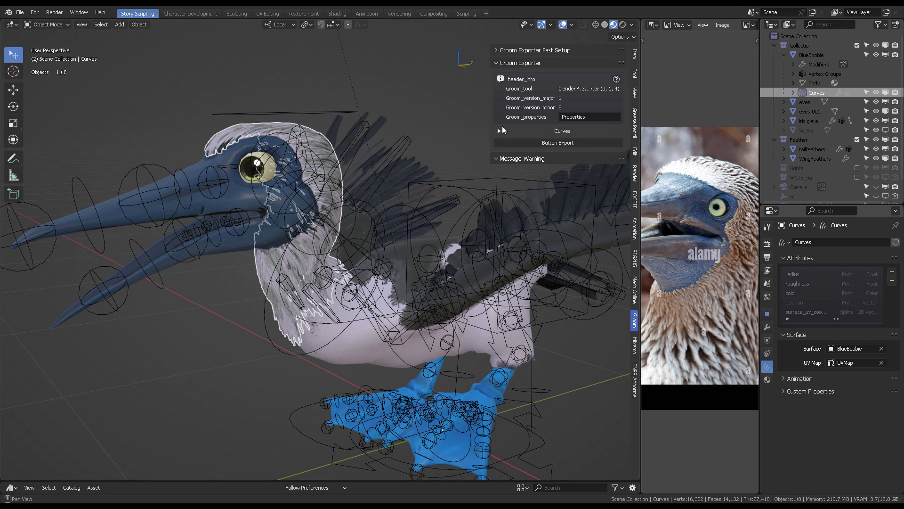
left_click(499, 132)
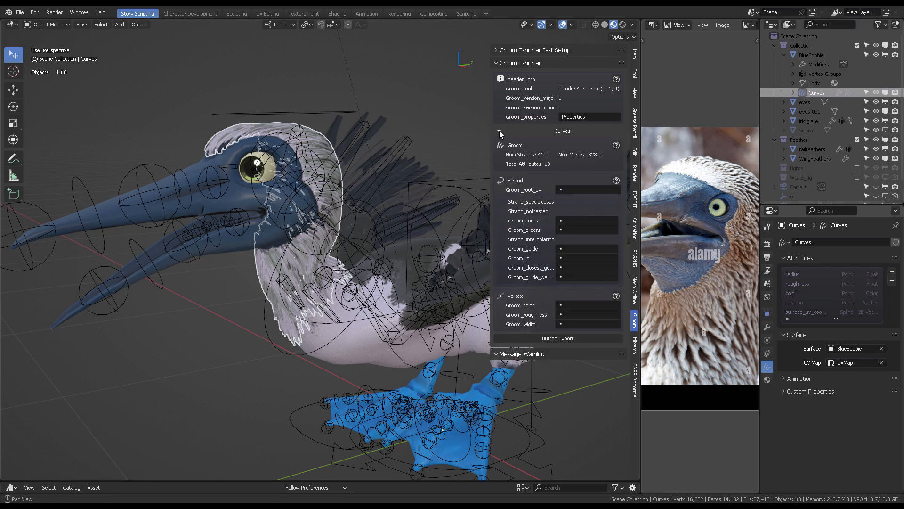
left_click(570, 190)
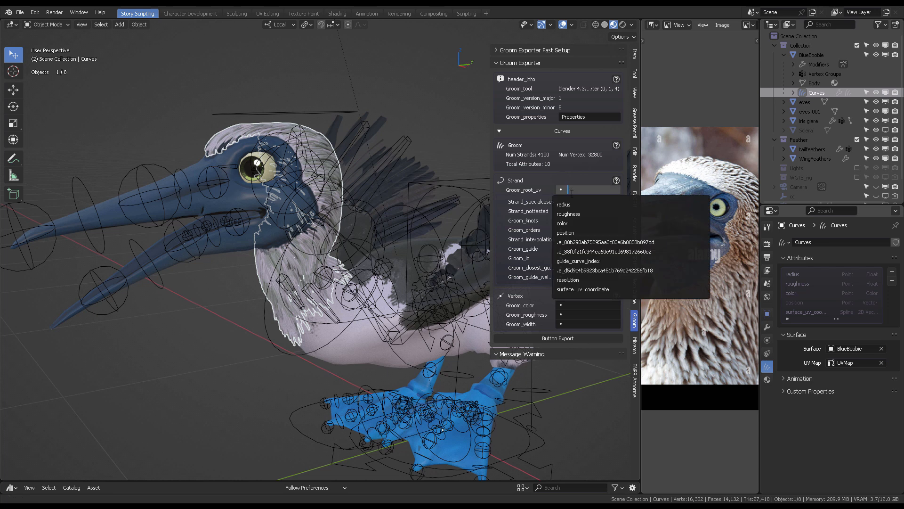
left_click(586, 289)
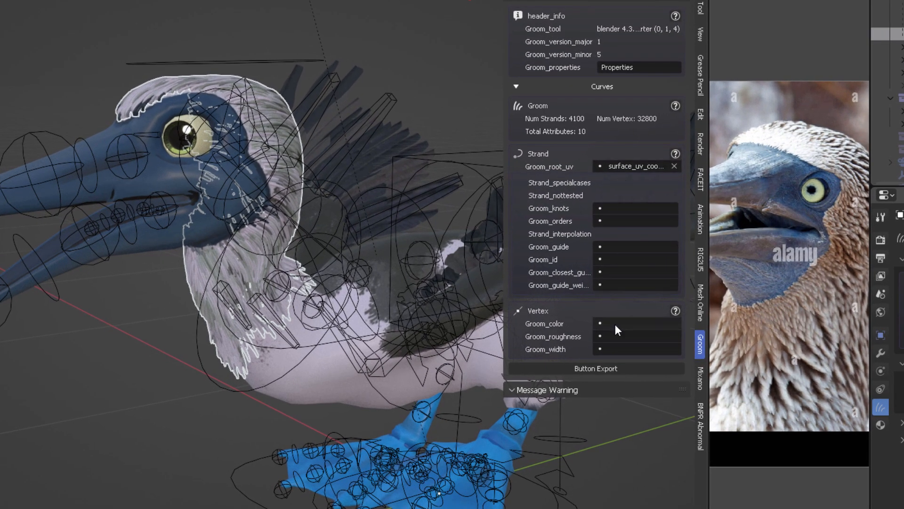
- Set Groom_color to color, Groom_roughness to roughness, and Groom_width to radius
left_click(615, 324)
left_click(598, 340)
left_click(615, 341)
left_click(621, 364)
left_click(609, 350)
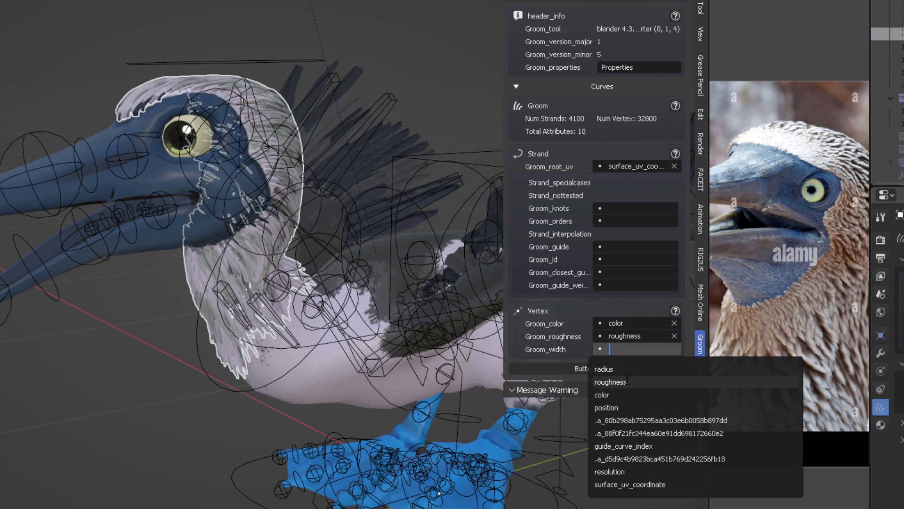
left_click(614, 369)
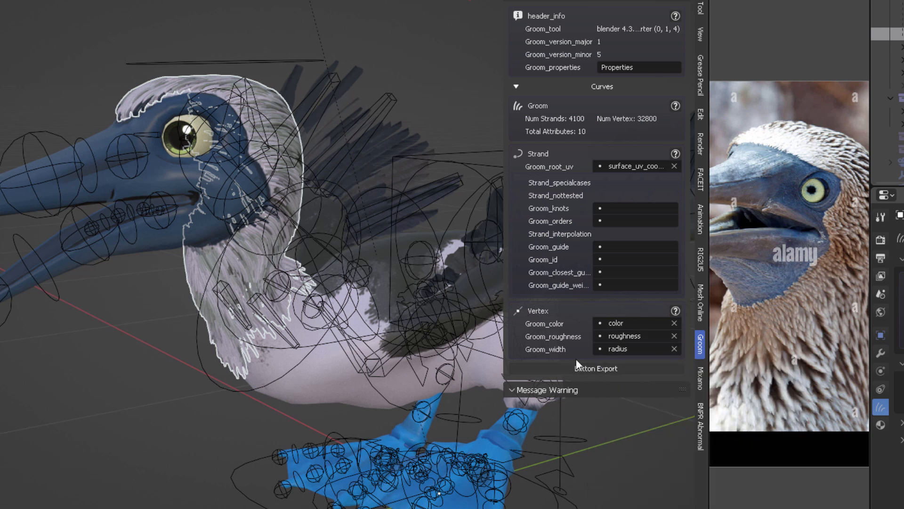
- Export the curves with the Groom Exporter as hairbooby.abc into the FBX_U5 folder
left_click(605, 365)
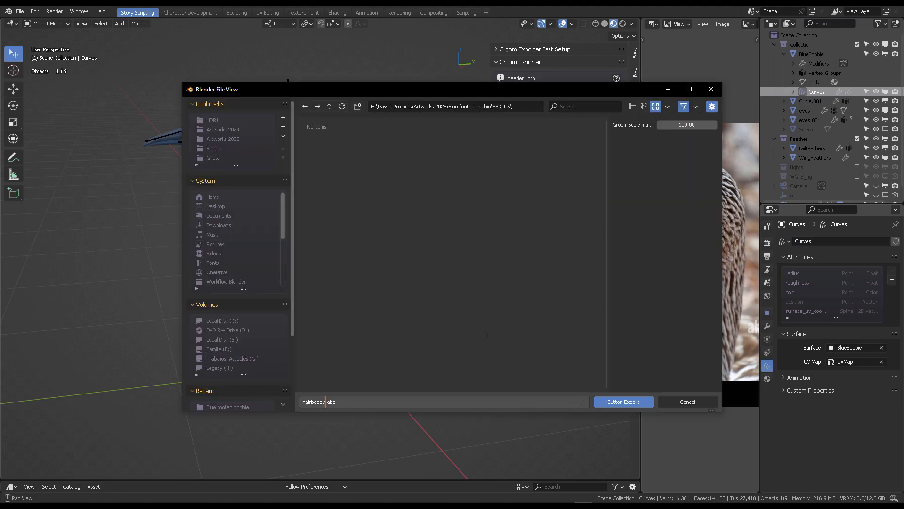
left_click(667, 141)
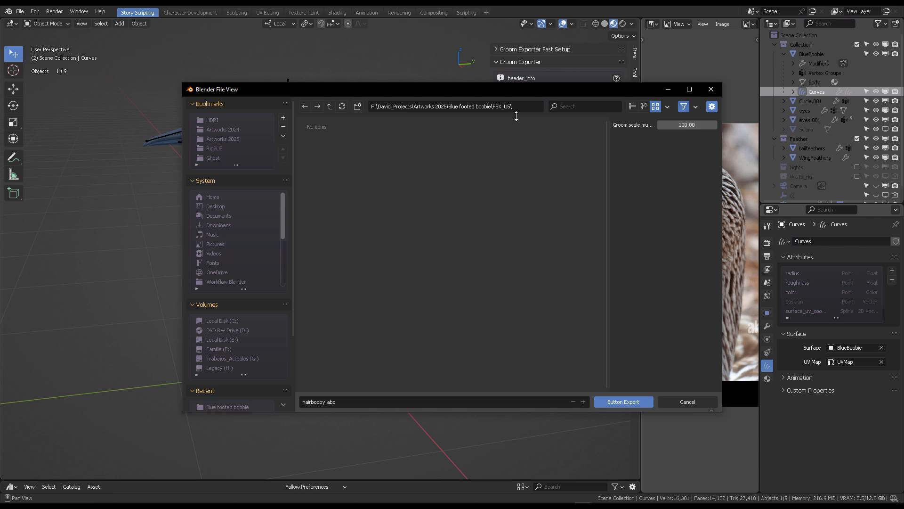
left_click(630, 403)
- Select the bird and export it as FBX to FBX_U5, limited to selected objects with Armature and Mesh types only
left_click(405, 164)
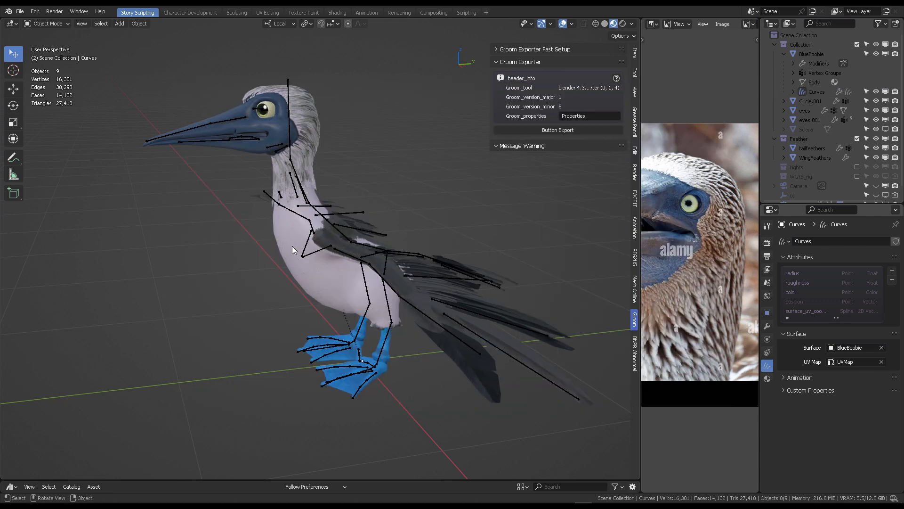
left_click(292, 246)
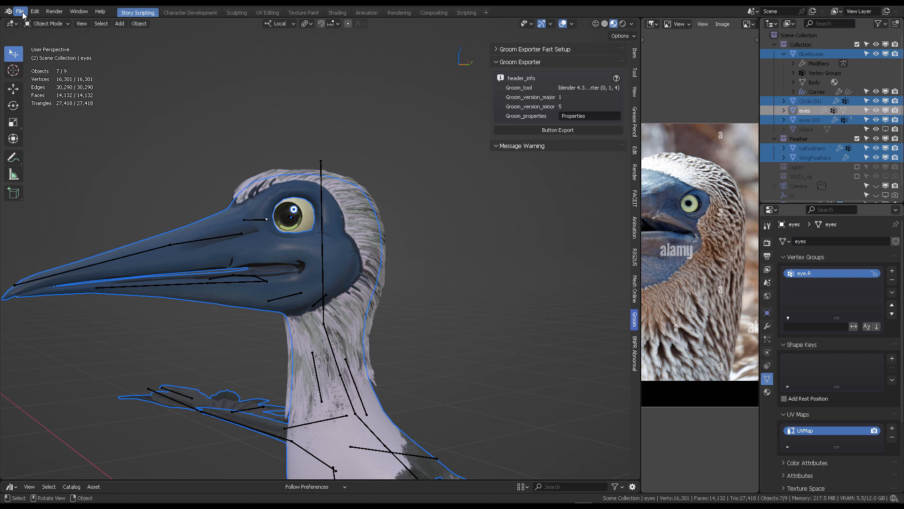
left_click(20, 11)
mouse_move(50, 150)
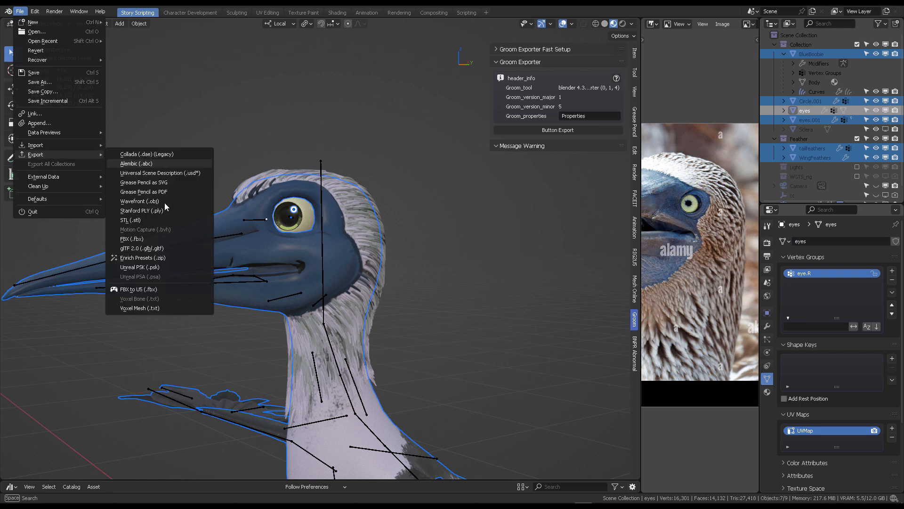
left_click(149, 239)
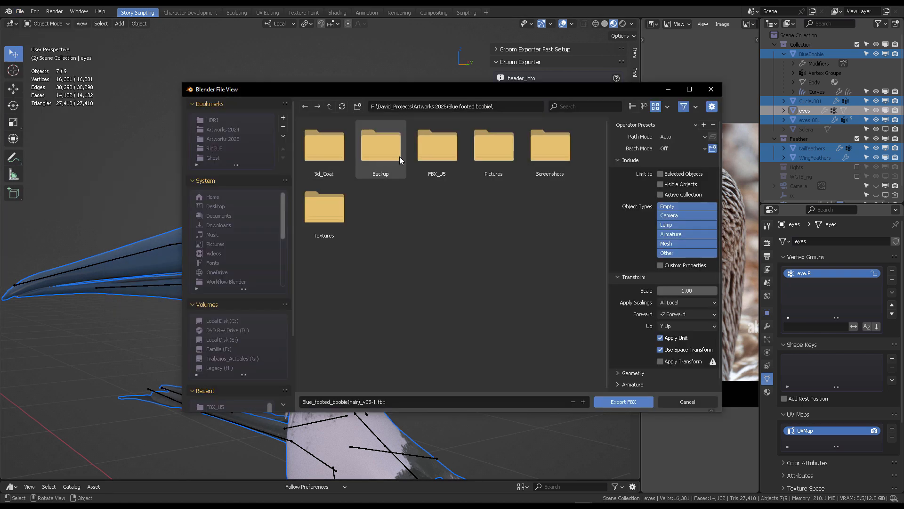
double_click(434, 150)
left_click(364, 404)
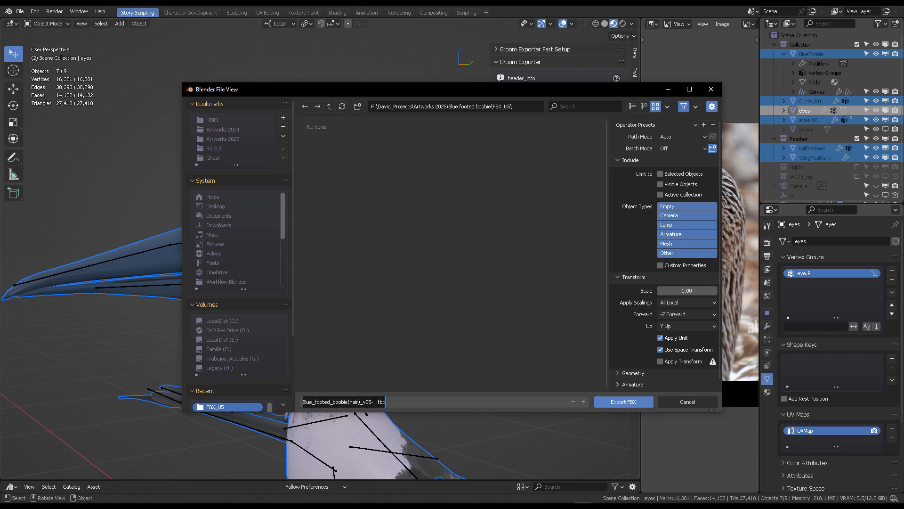
left_click(661, 174)
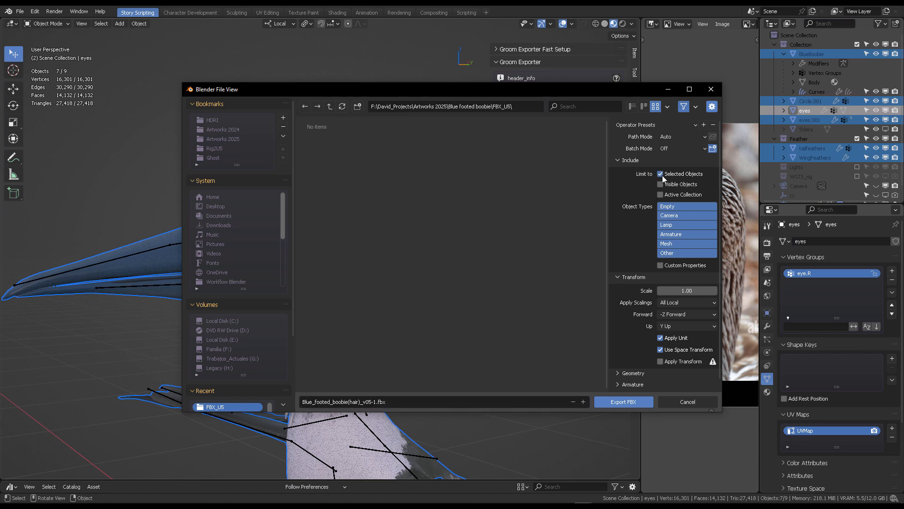
left_click(668, 236)
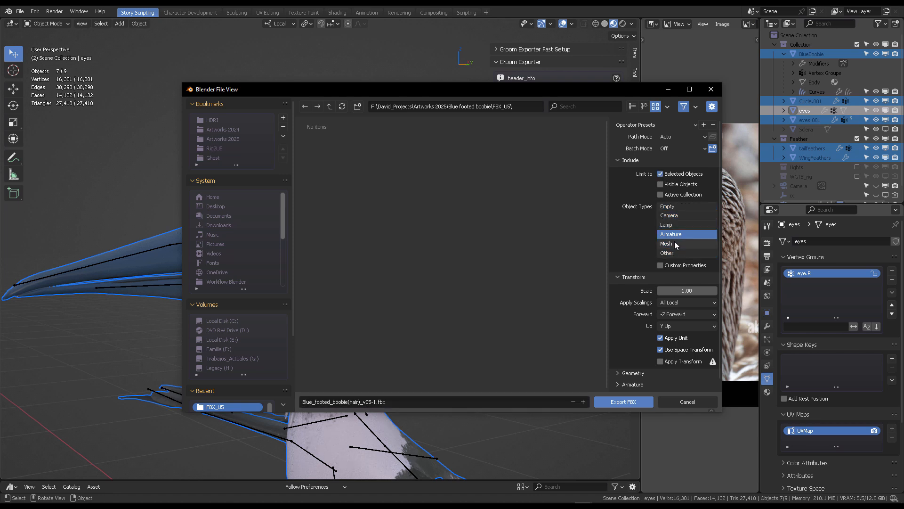
left_click(623, 404)
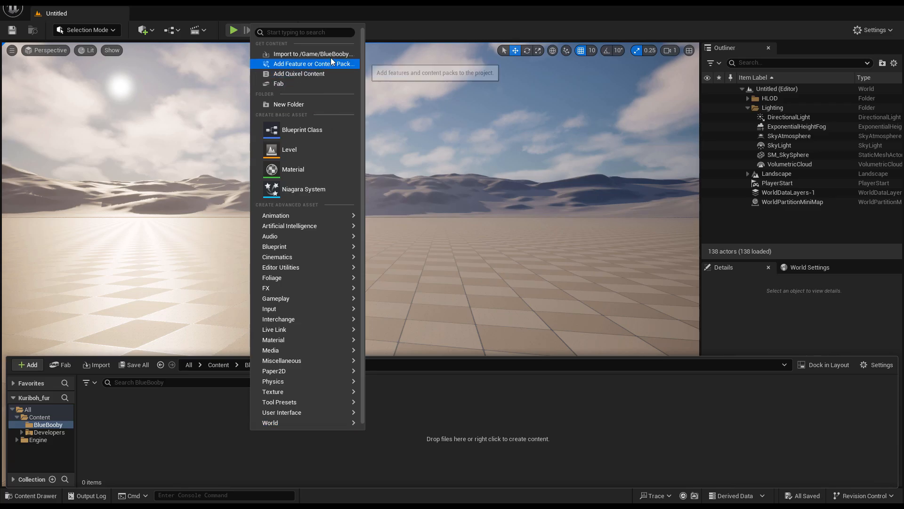
- Switch to Unreal Engine and import Blue_footed_boobie(hair)_v05-1.fbx into the BlueBooby folder with the default assets pipeline
left_click(283, 53)
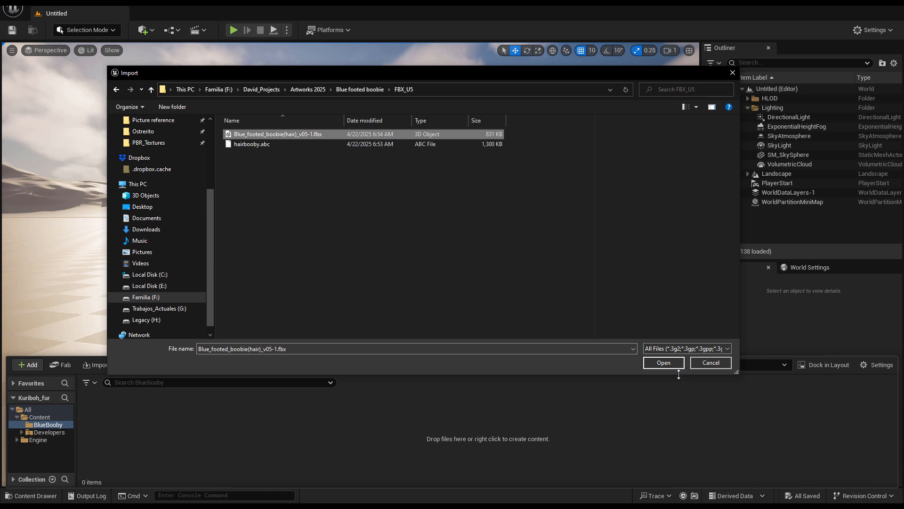
left_click(662, 364)
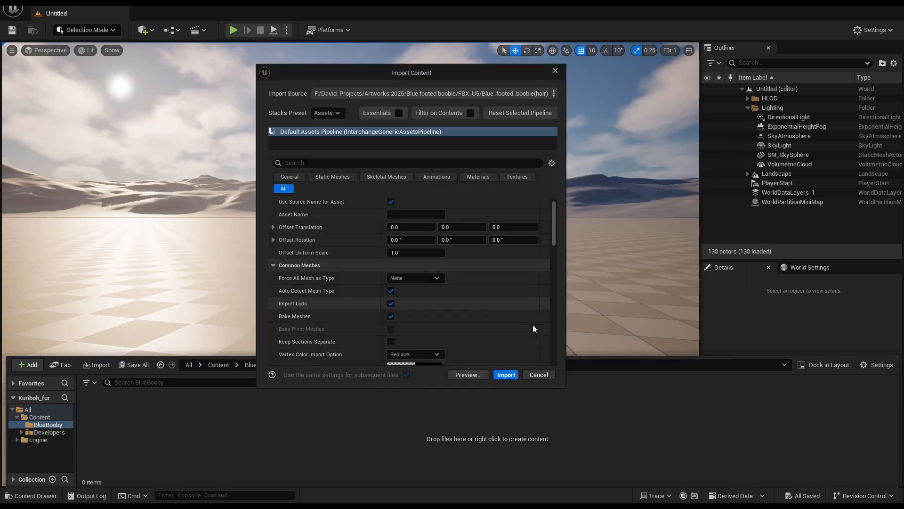
scroll(428, 305, "down", 8)
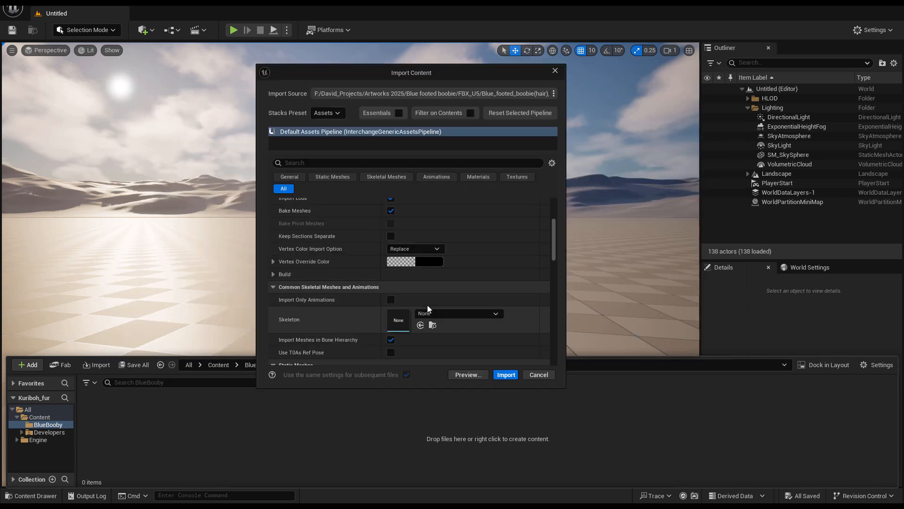
left_click(505, 375)
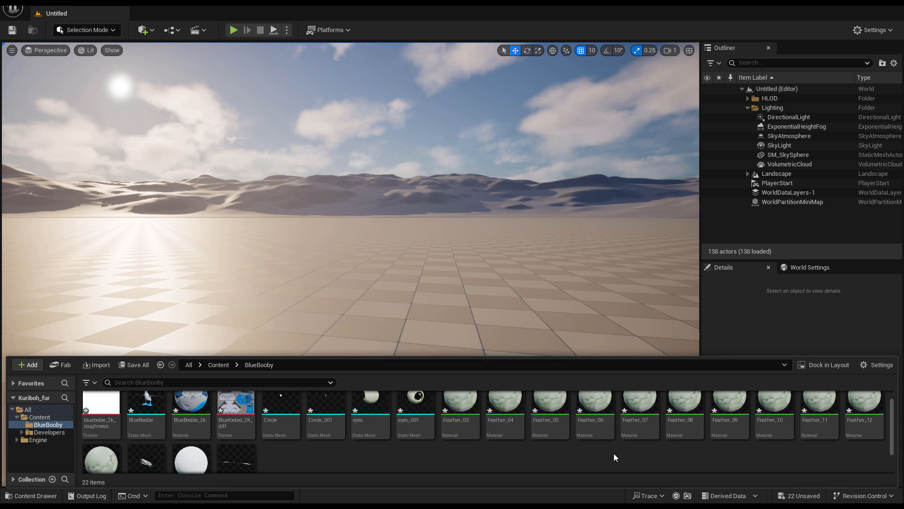
- Inspect the imported bird skeletal mesh in its editor, save it, and close the editor tab
scroll(537, 449, "down", 2)
scroll(503, 449, "up", 2)
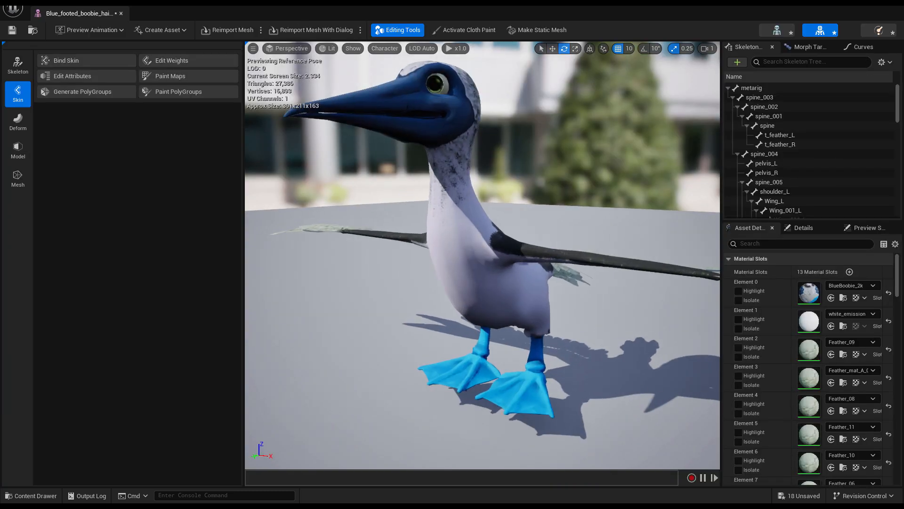
left_click_drag(441, 254, 462, 259, "alt")
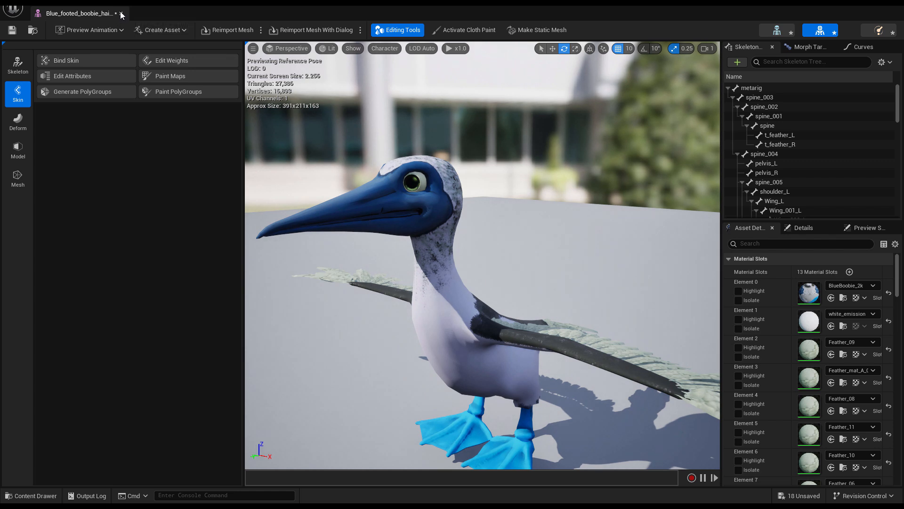
left_click(11, 30)
left_click(121, 14)
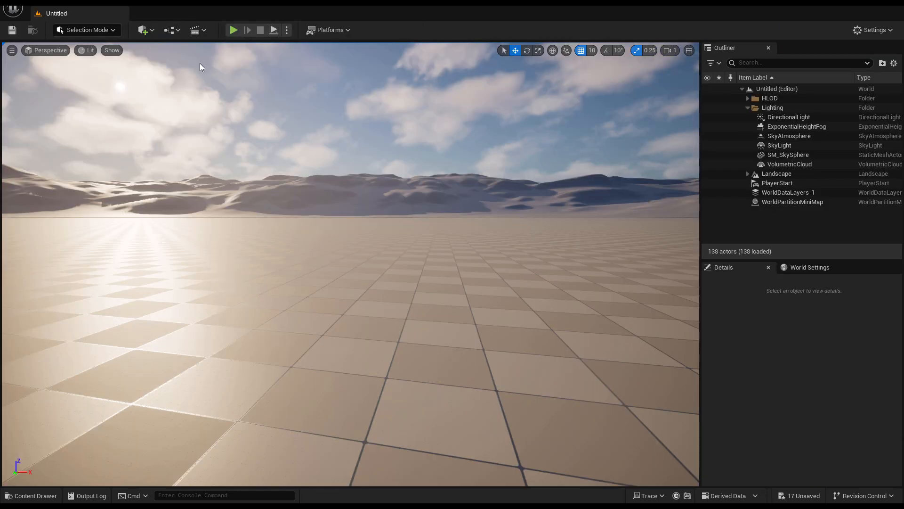
- Import hairbooby.abc into the BlueBooby folder as a groom with the default groom import options
key("ctrl+space")
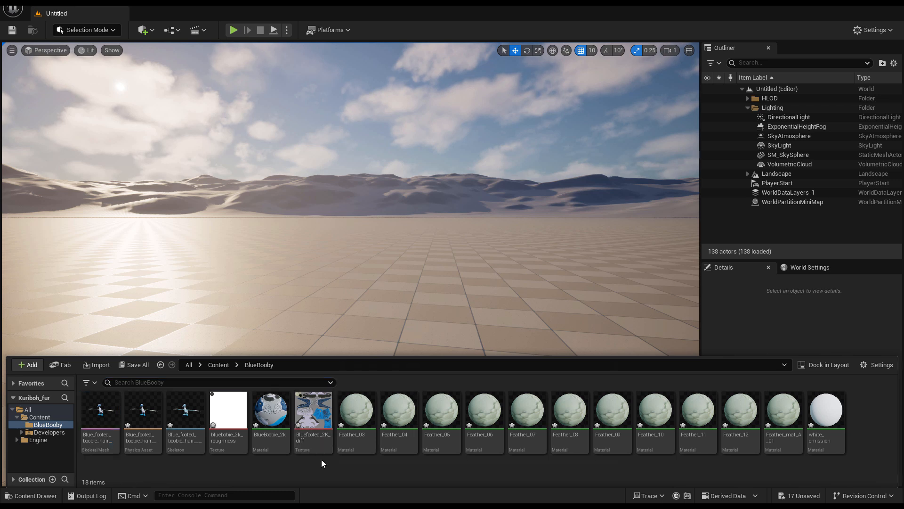
right_click(328, 465)
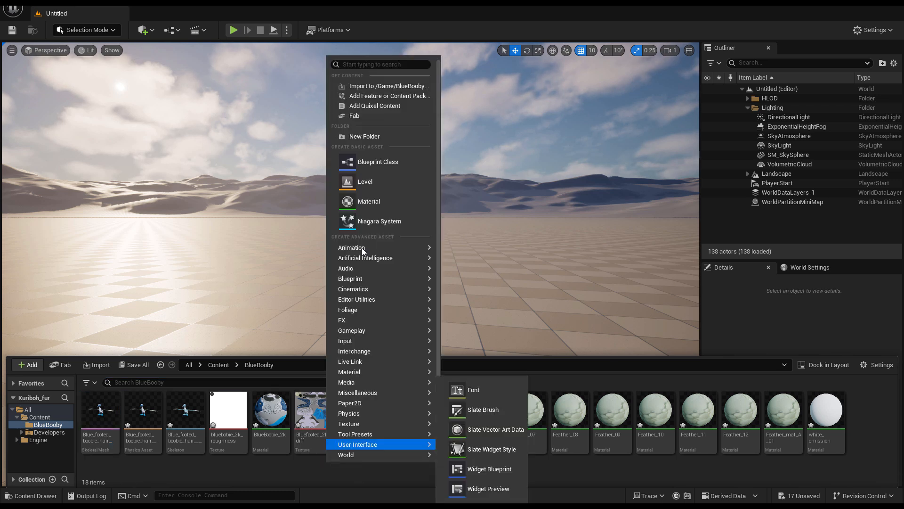
left_click(382, 87)
left_click(263, 144)
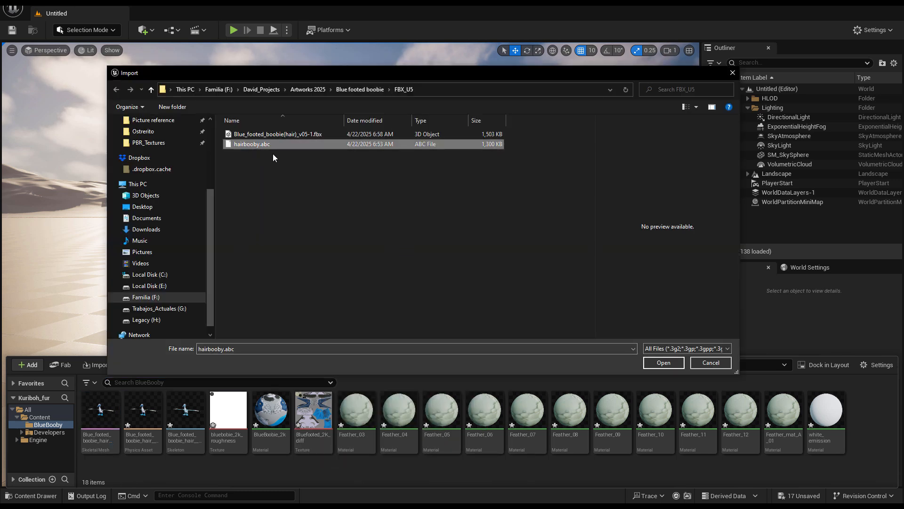
left_click(660, 362)
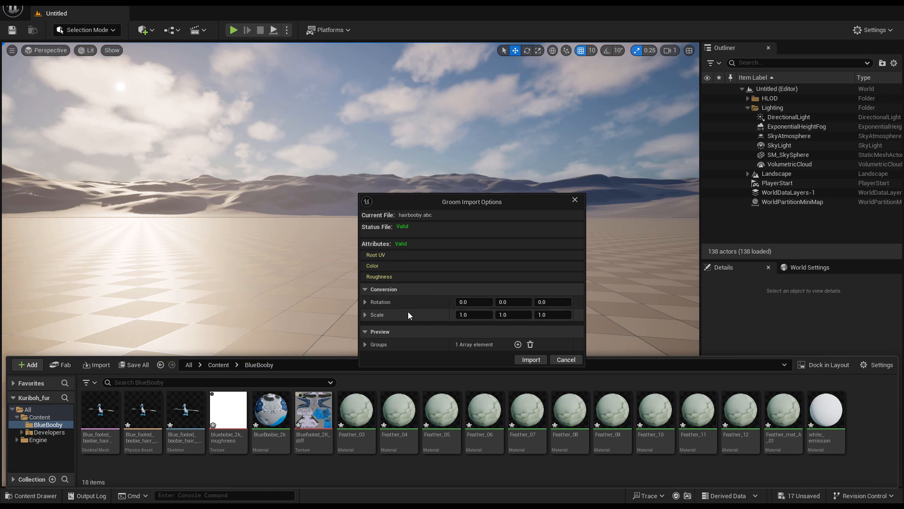
left_click(531, 359)
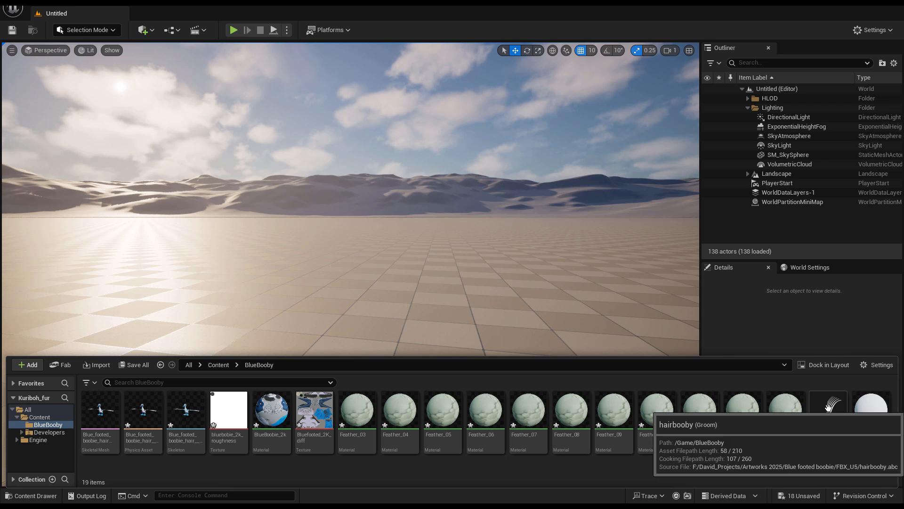
- Open the hairbooby groom, enable the Hair Width override, and set it to 0.1
double_click(827, 408)
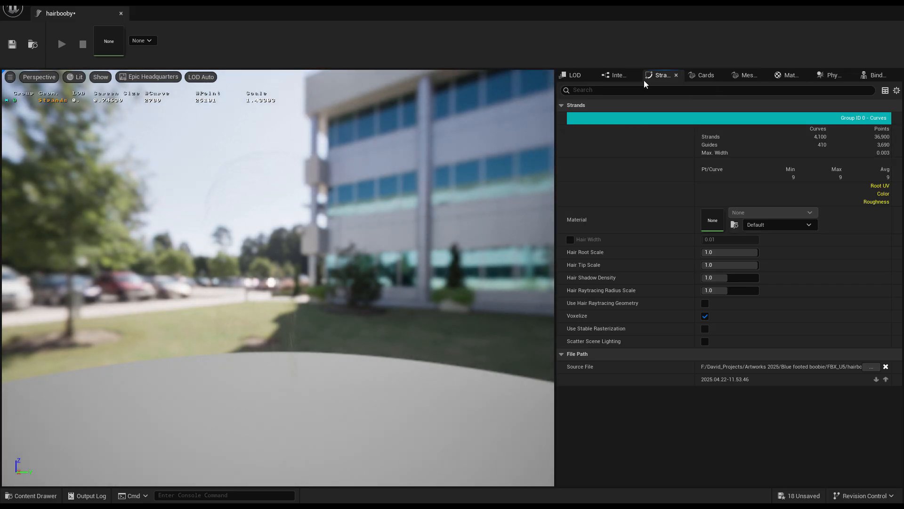
left_click(571, 239)
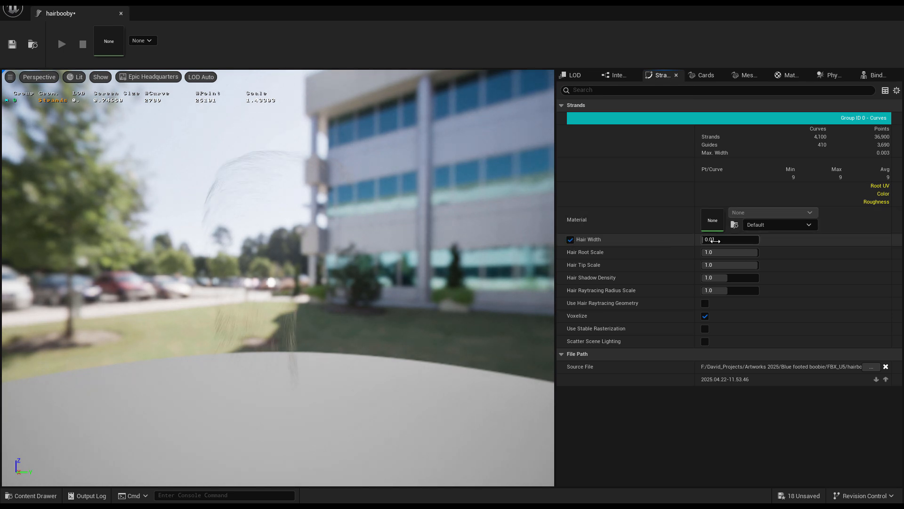
key("Return")
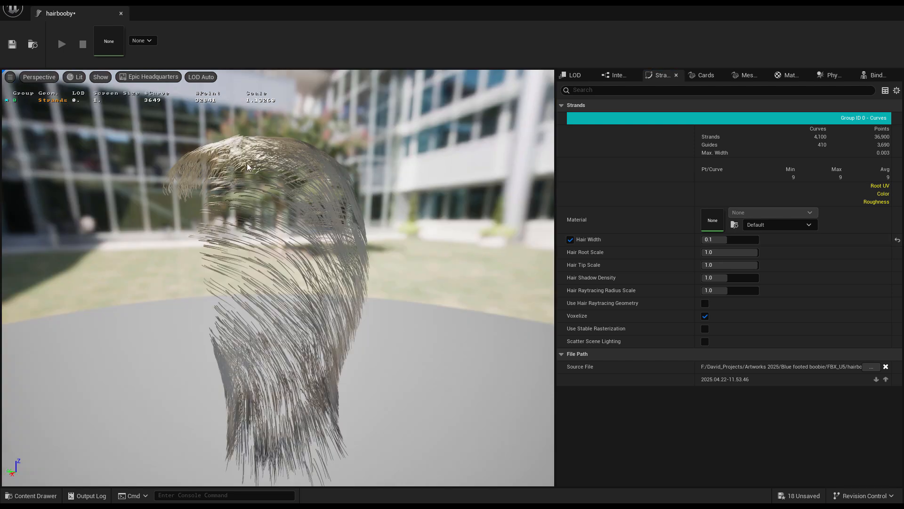
left_click_drag(283, 263, 132, 282)
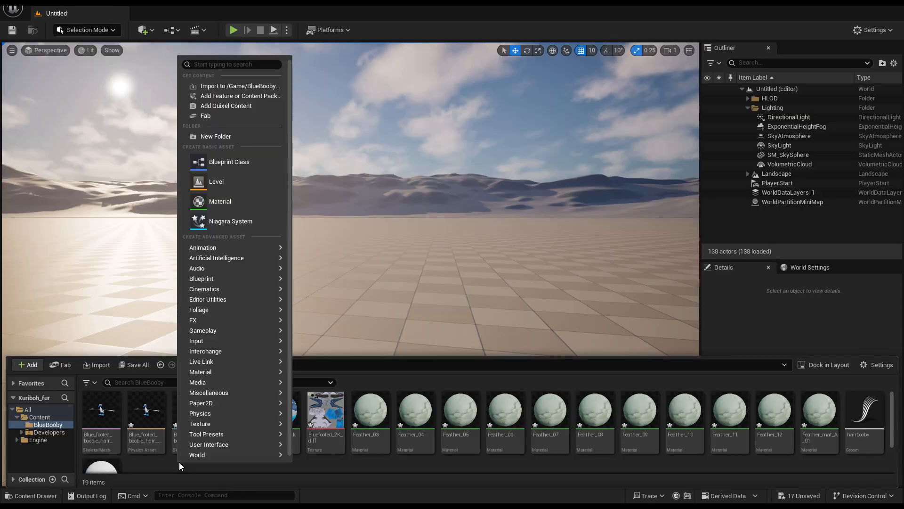
- Create a new Actor Blueprint Class in the BlueBooby folder named Boobie_BP
left_click(243, 163)
left_click(357, 187)
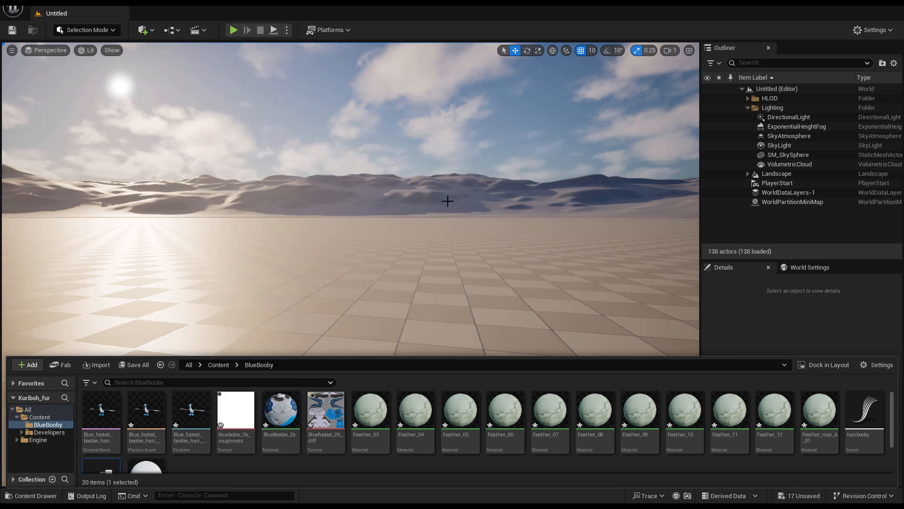
type("Boobie_BP")
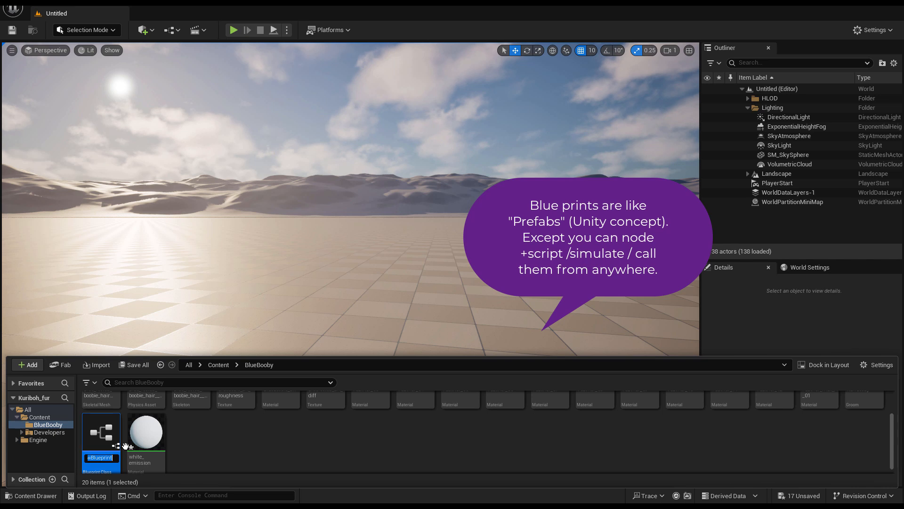
key("Return")
mouse_move(374, 417)
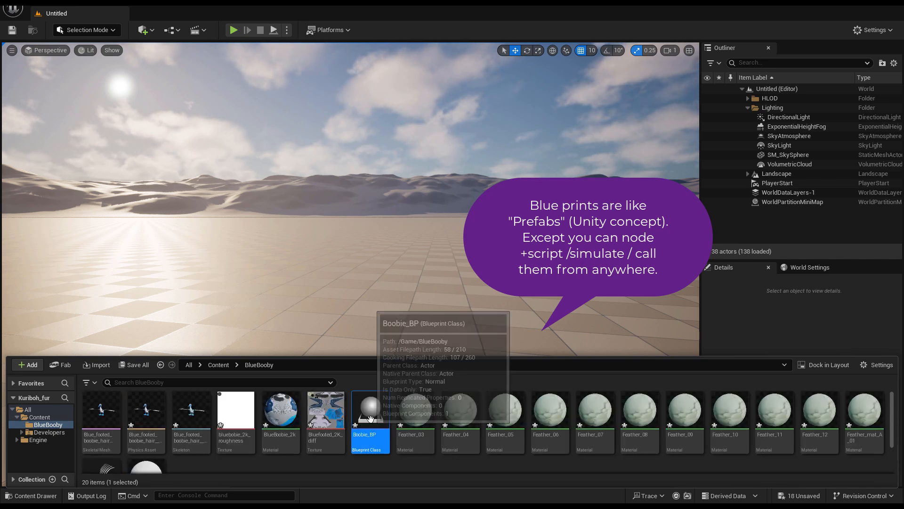
- Open Boobie_BP and add a Skeletal Mesh component named boobie
double_click(374, 417)
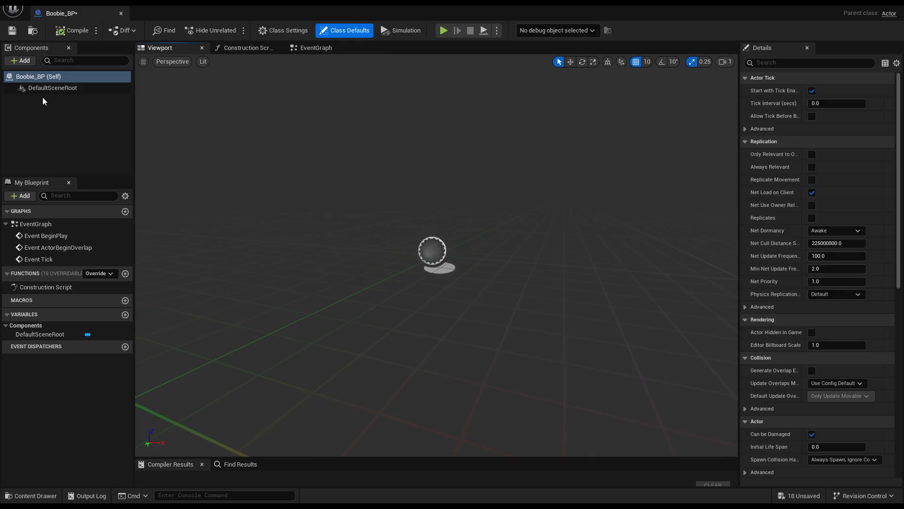
left_click(24, 61)
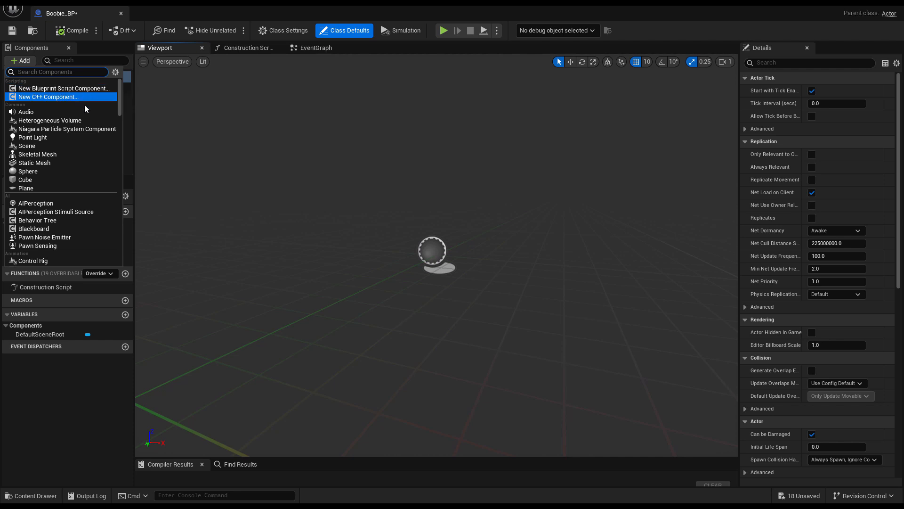
scroll(92, 155, "down", 1)
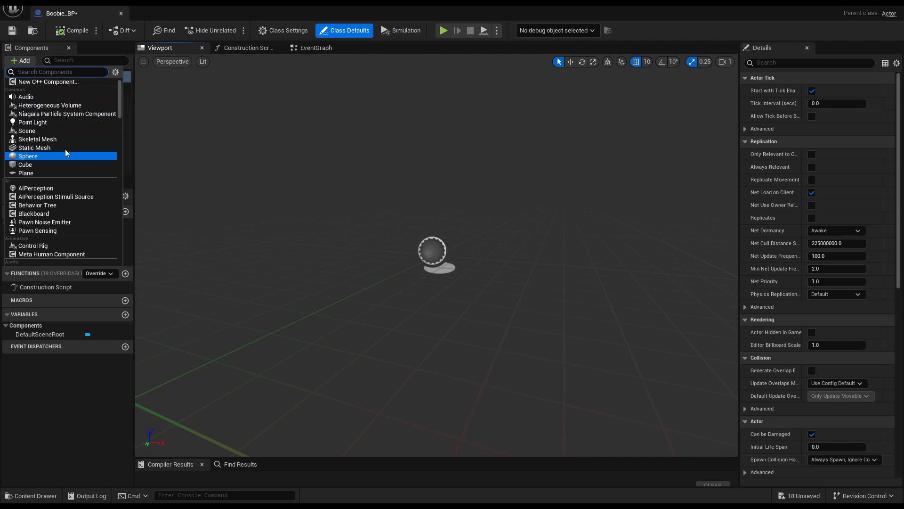
left_click(49, 139)
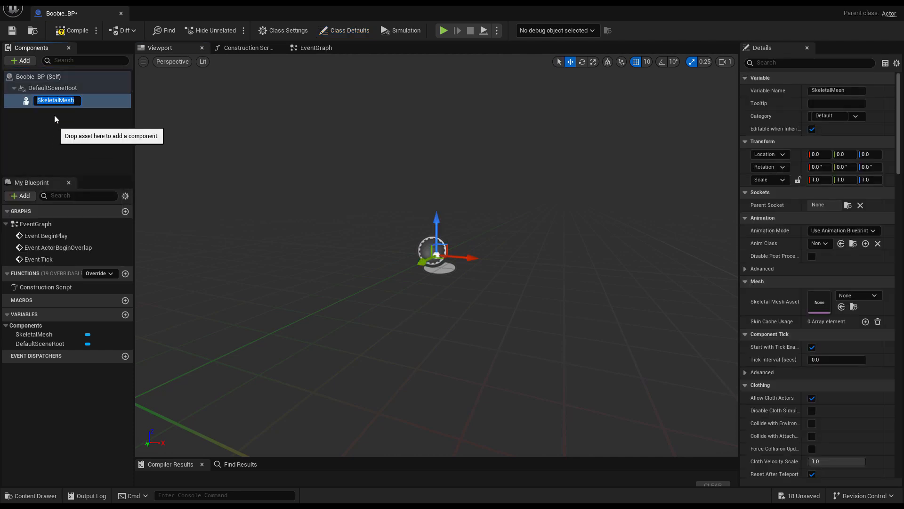
type("boobie")
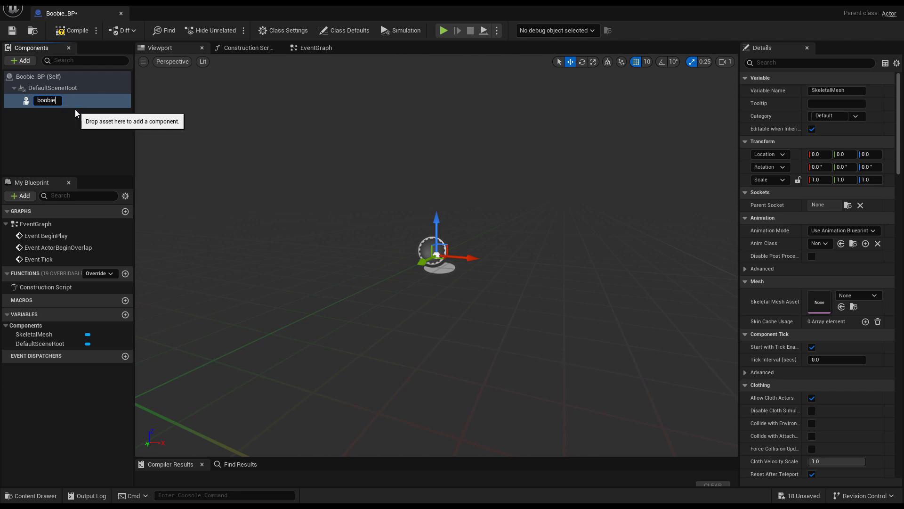
key("Return")
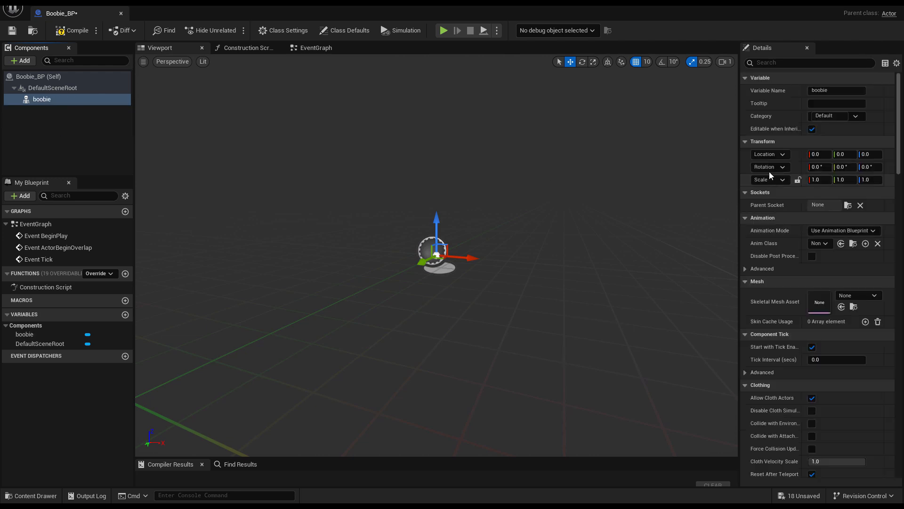
- Assign the Blue_footed_boobie_hair__v05-1 skeletal mesh to the boobie component and save the Blueprint
left_click(855, 294)
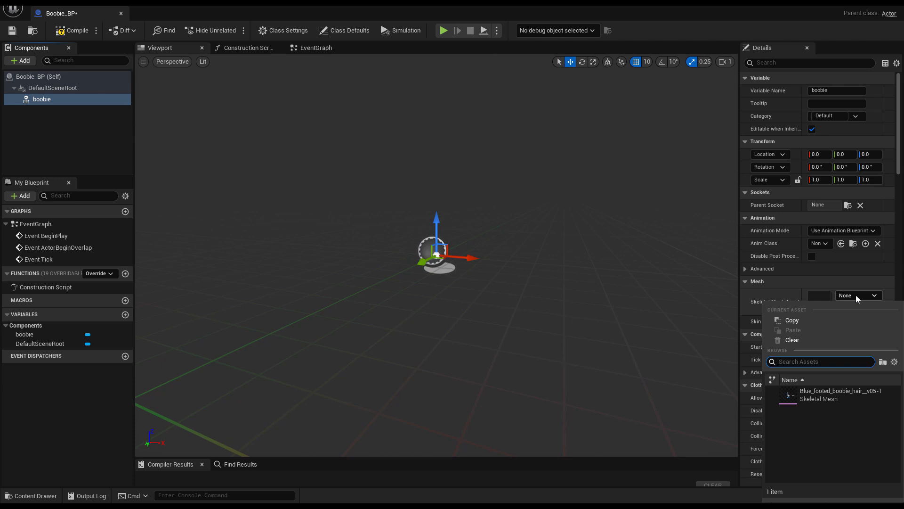
left_click(818, 391)
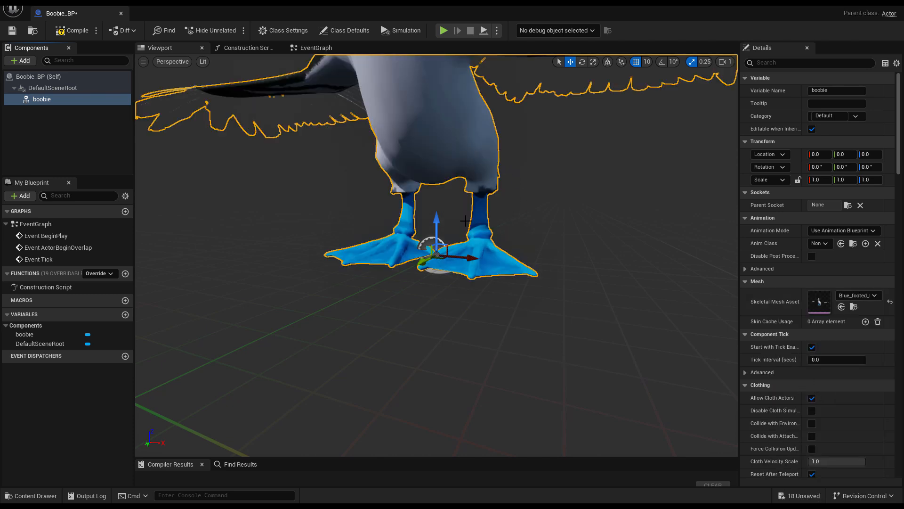
mouse_move(444, 244)
left_mouse_down()
mouse_move(414, 264)
mouse_move(435, 236)
left_mouse_up()
key("ctrl+z")
scroll(438, 250, "down", 5)
key("e")
left_click(118, 129)
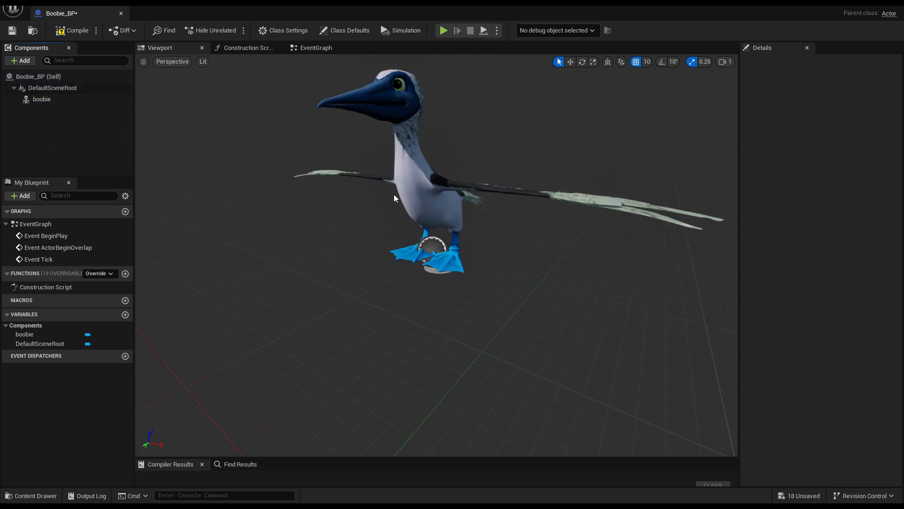
left_click(15, 31)
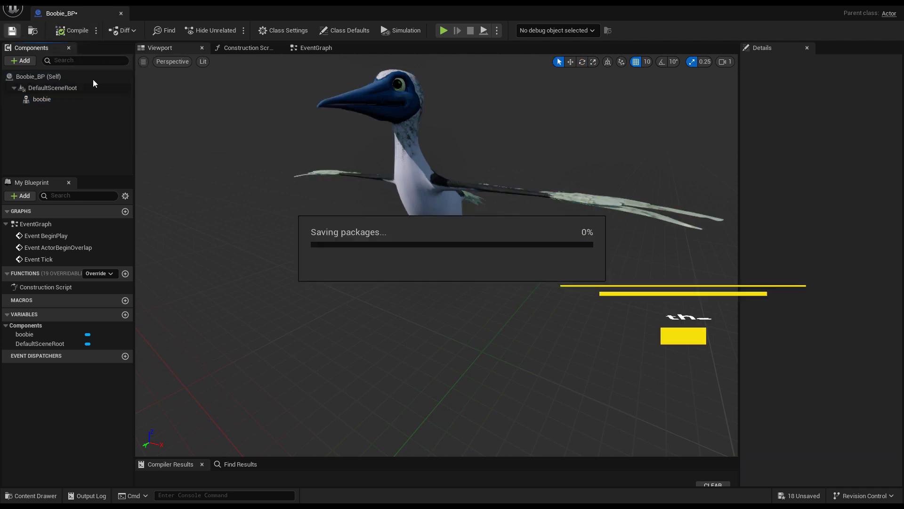
- Create a groom binding for hairbooby targeting the Blue_footed_boobie_hair__v05-1 skeletal mesh
left_click(121, 13)
key("ctrl+space")
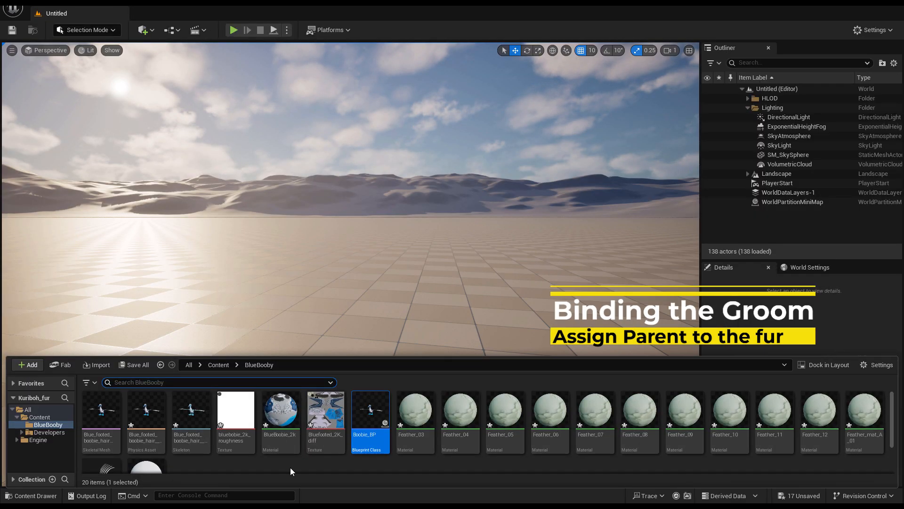
scroll(411, 457, "down", 2)
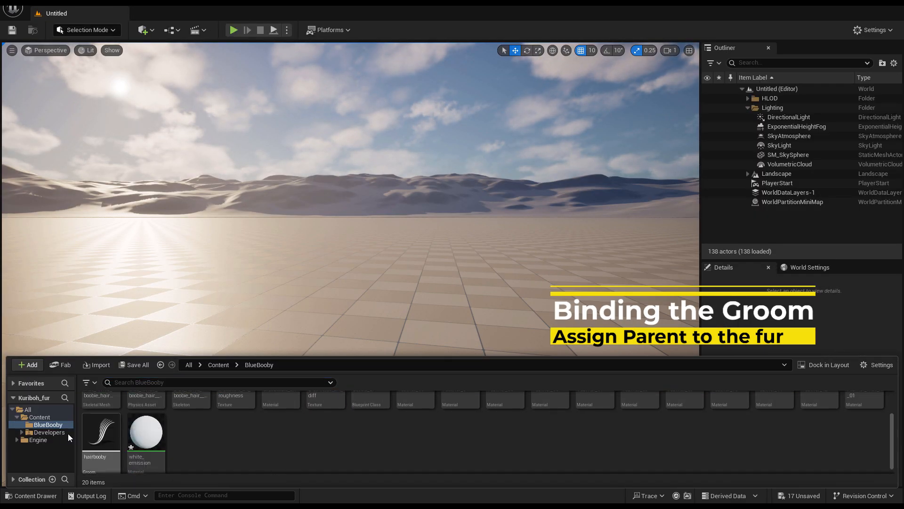
right_click(102, 435)
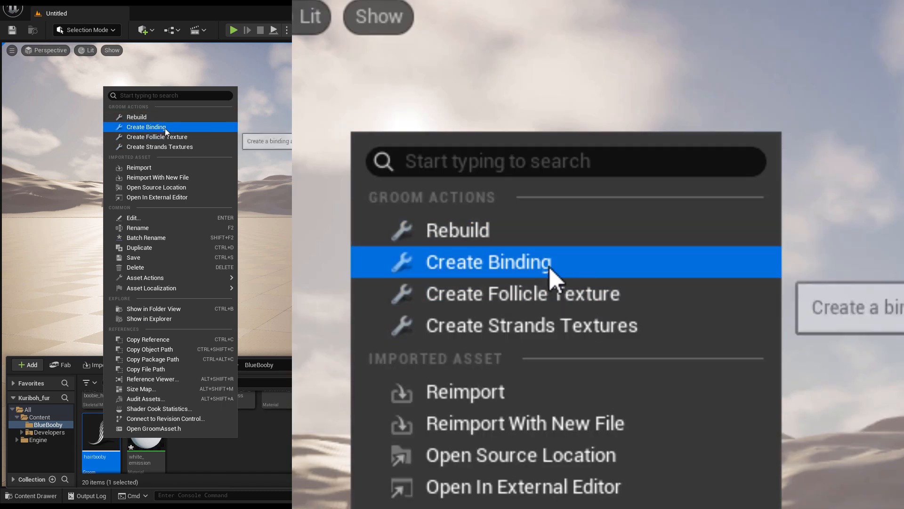
left_click(157, 127)
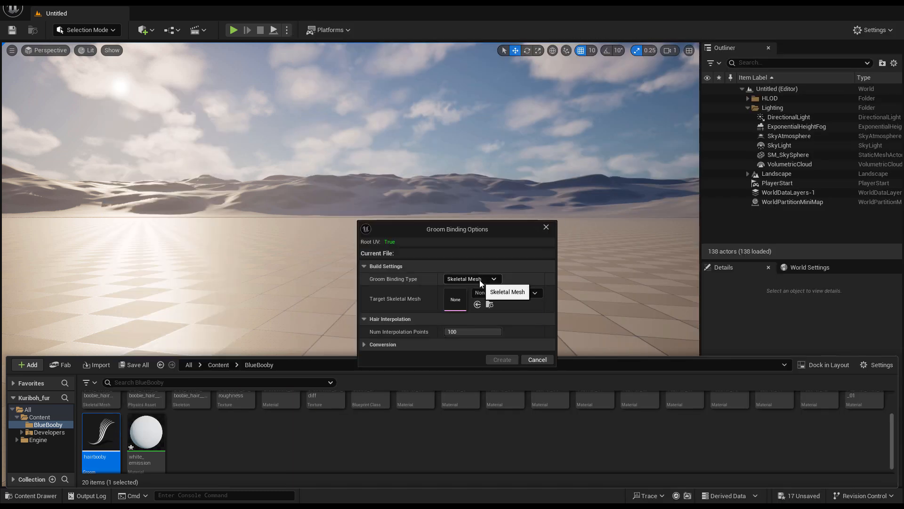
left_click(487, 292)
left_click(527, 392)
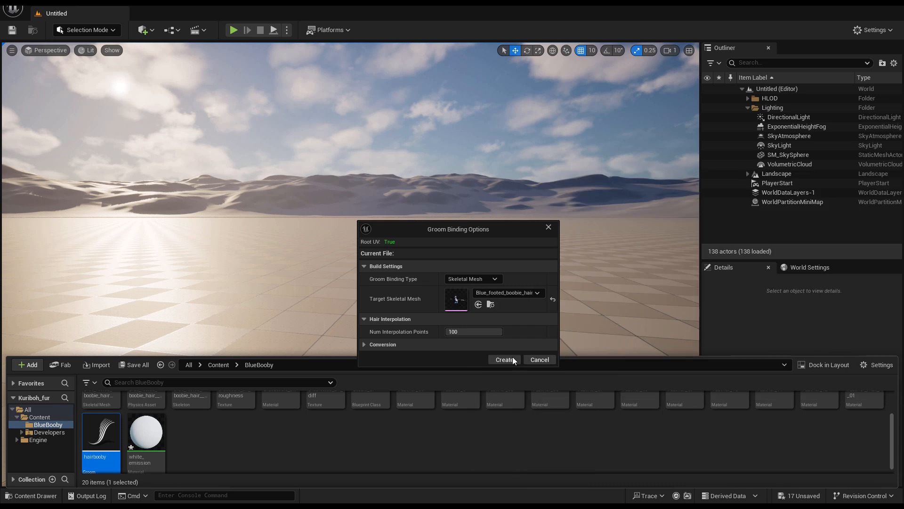
left_click(504, 360)
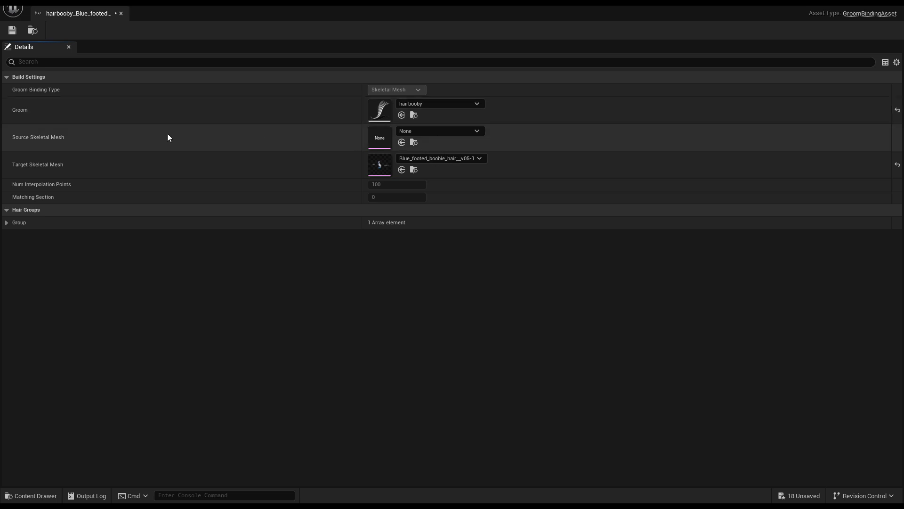
- Set the binding's Source Skeletal Mesh to Blue_footed_boobie_hair__v05-1 and close the binding asset
left_click(461, 131)
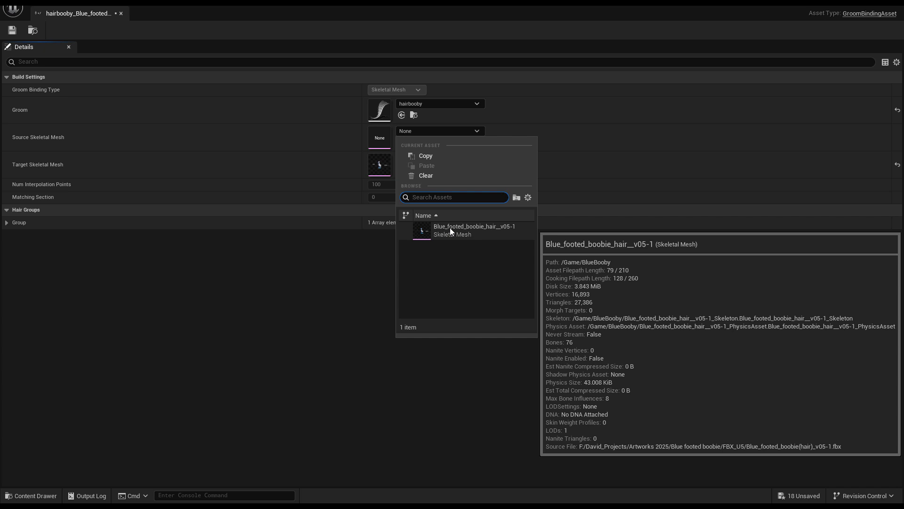
left_click(450, 228)
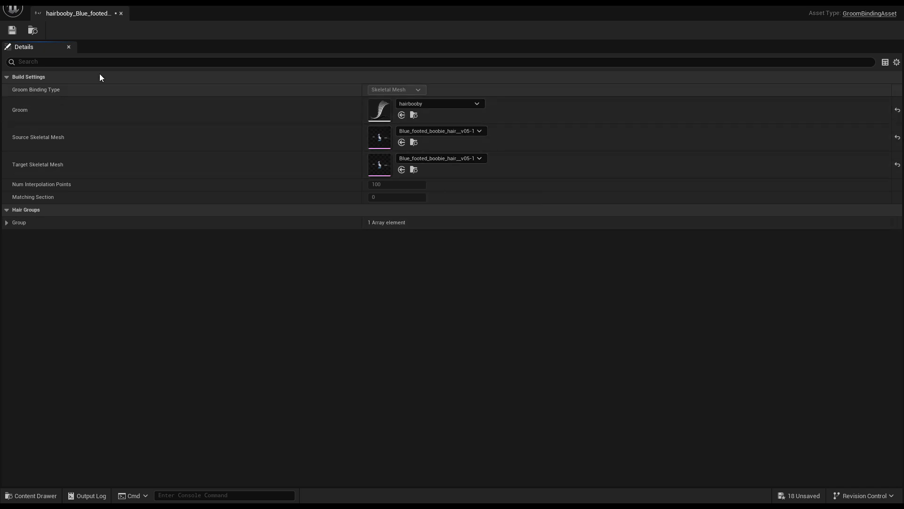
left_click(121, 13)
- Reopen Boobie_BP and add a Groom component to it
key("ctrl+space")
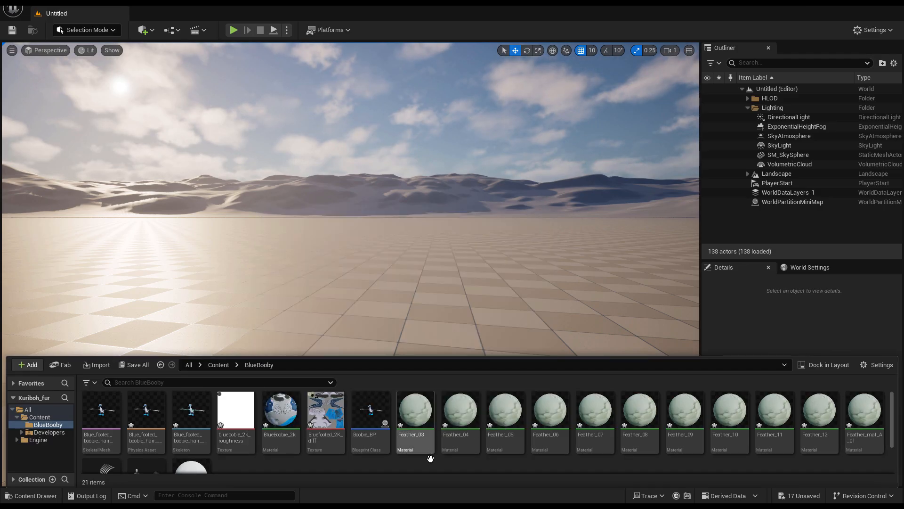
double_click(382, 421)
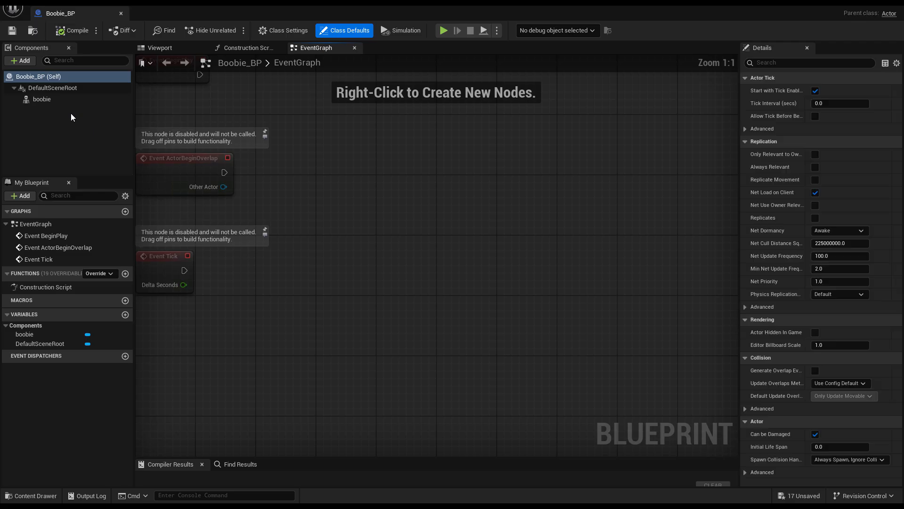
left_click(20, 61)
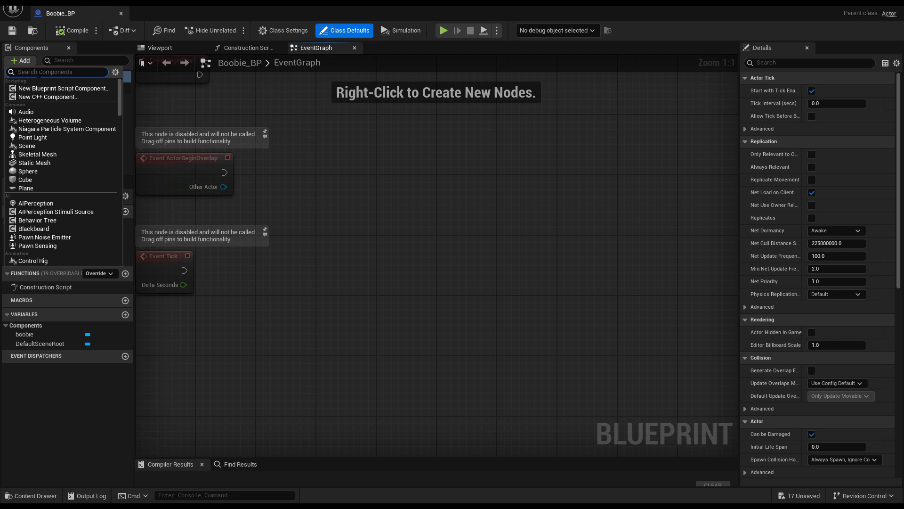
type("groom")
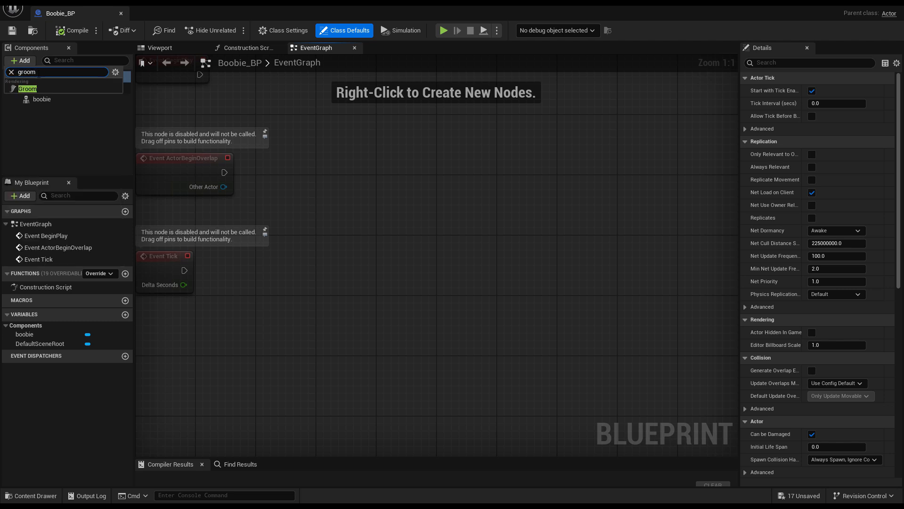
left_click(28, 89)
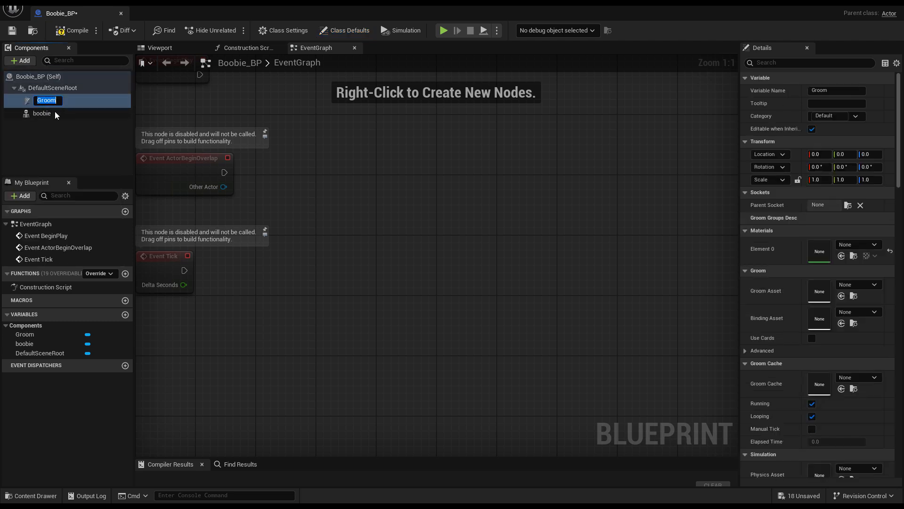
- Name the new Groom component boobie_hair
type("boo")
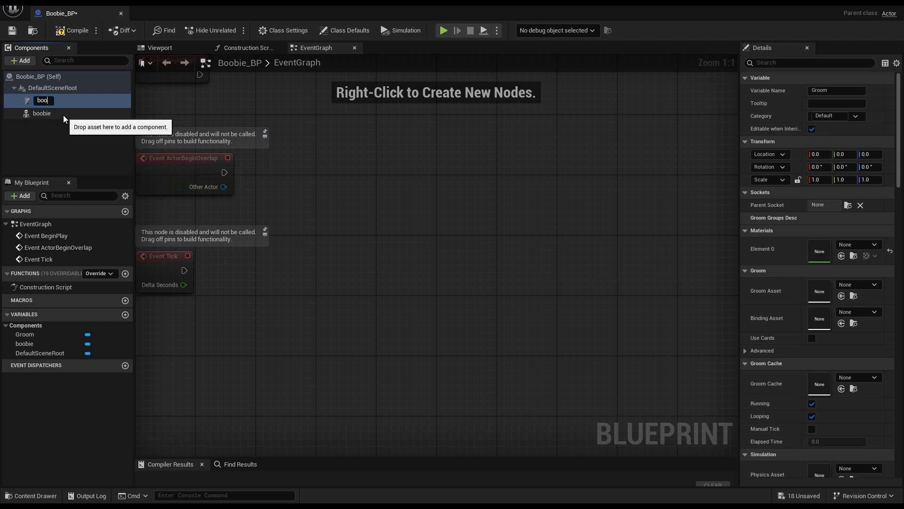
type("bie hair")
key("BackSpace")
key("BackSpace")
key("BackSpace")
key("BackSpace")
key("BackSpace")
type("_hair")
key("Return")
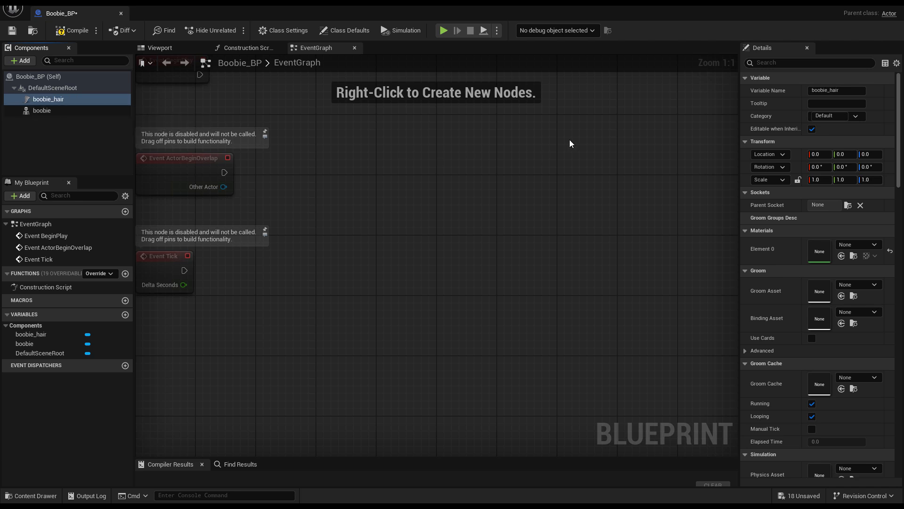
- Assign hairbooby as the component's Groom Asset and the hairbooby_Blue_footed binding as its Binding Asset
left_click(872, 285)
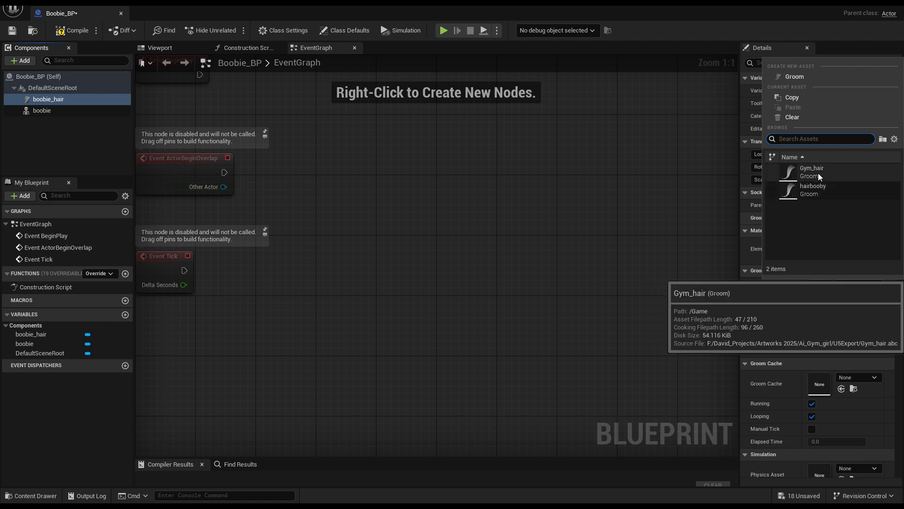
left_click(814, 191)
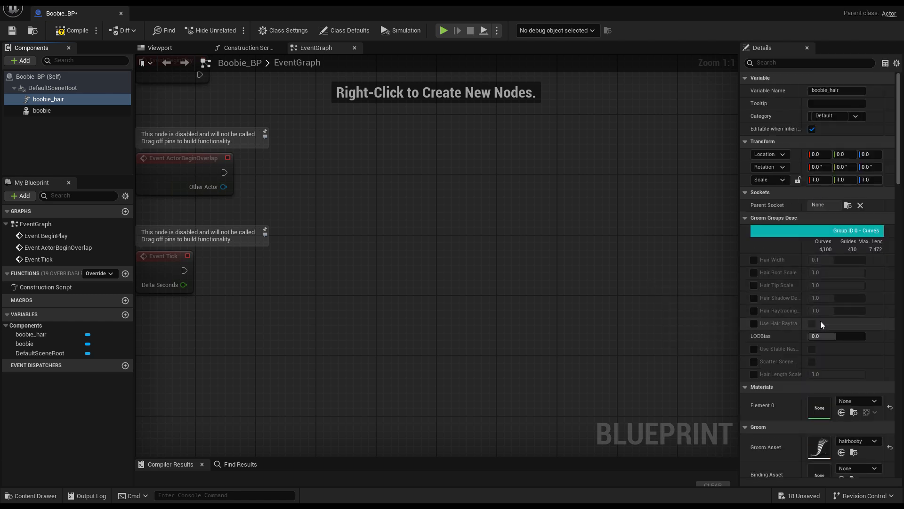
scroll(846, 340, "down", 3)
left_click(841, 427)
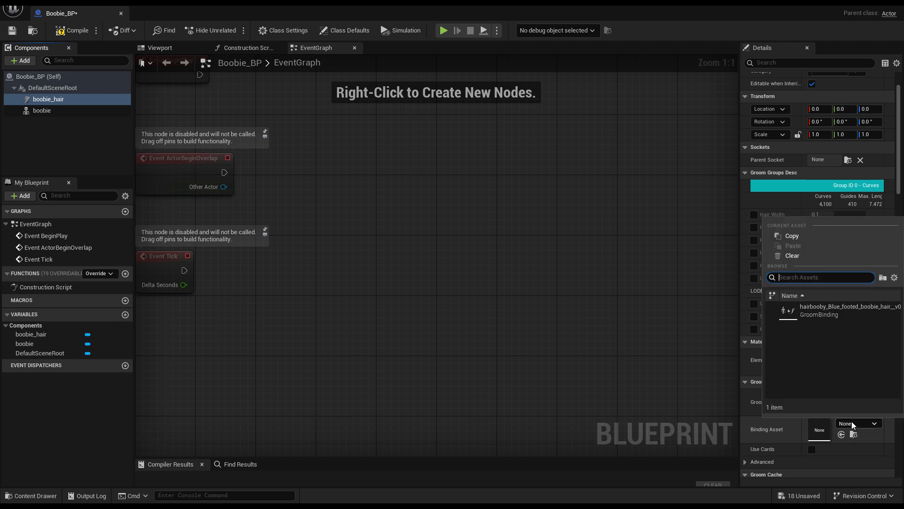
key("Escape")
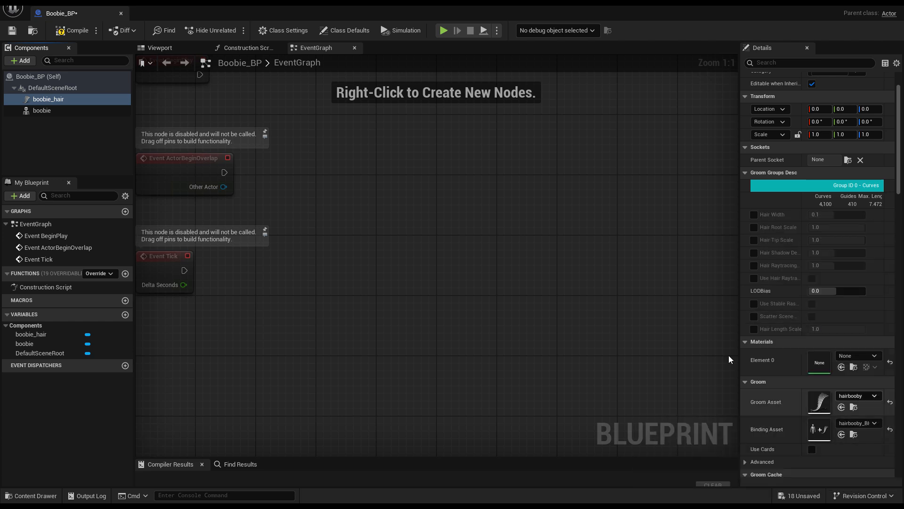
- Compile the Blueprint
left_click(167, 49)
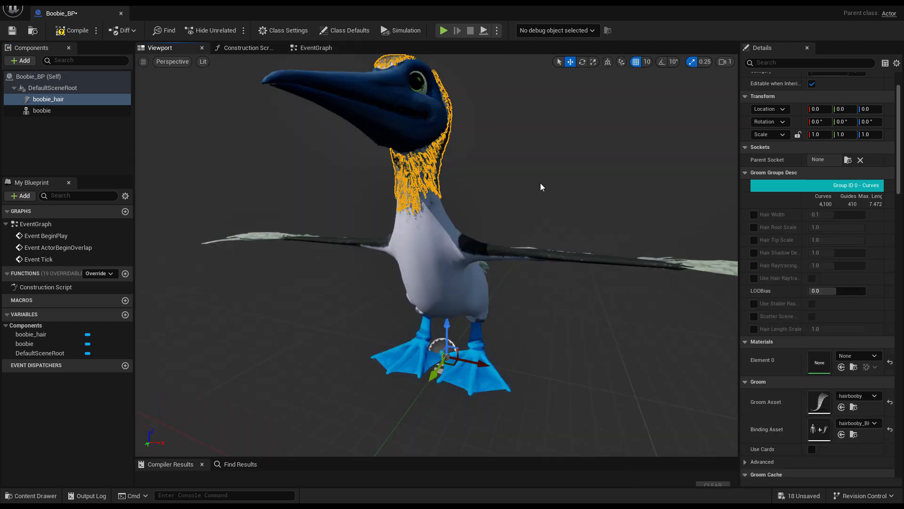
left_click_drag(540, 183, 571, 143, "alt")
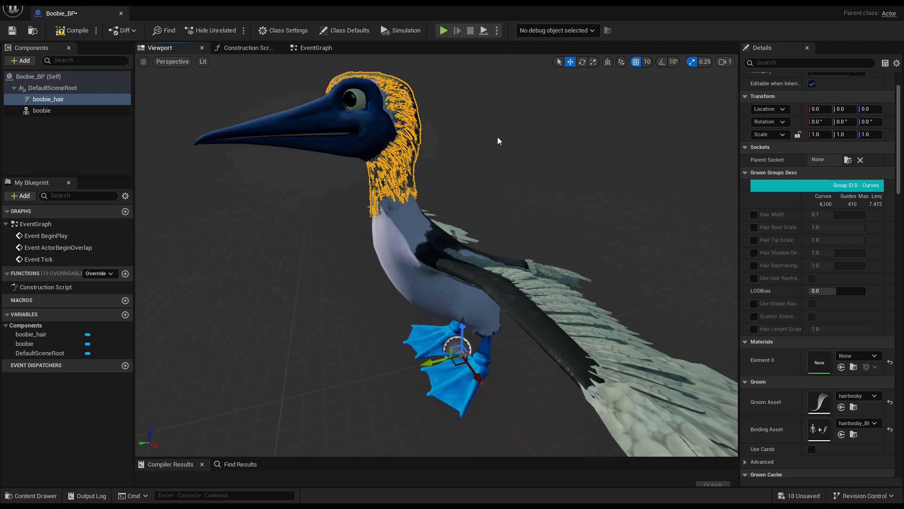
left_click(76, 32)
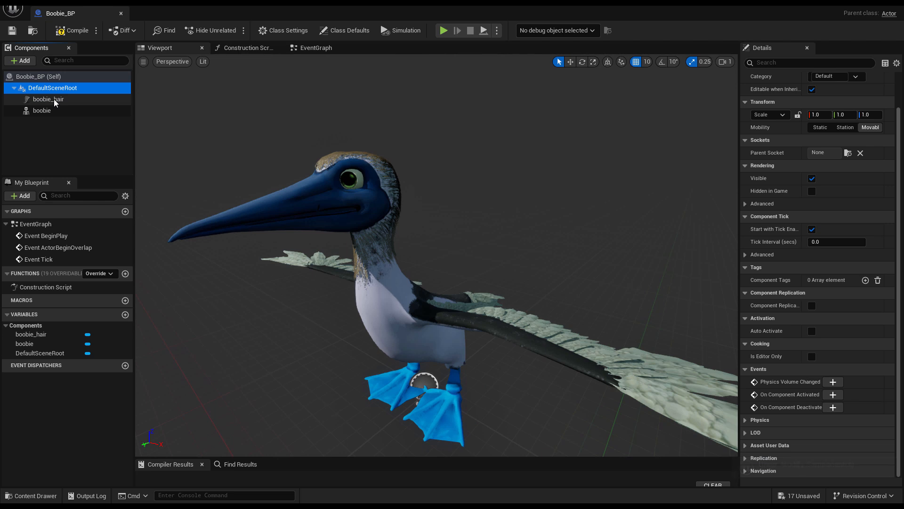
- Rotate the boobie skeletal mesh component to -90 degrees around Z
left_click(55, 99)
left_click(55, 111)
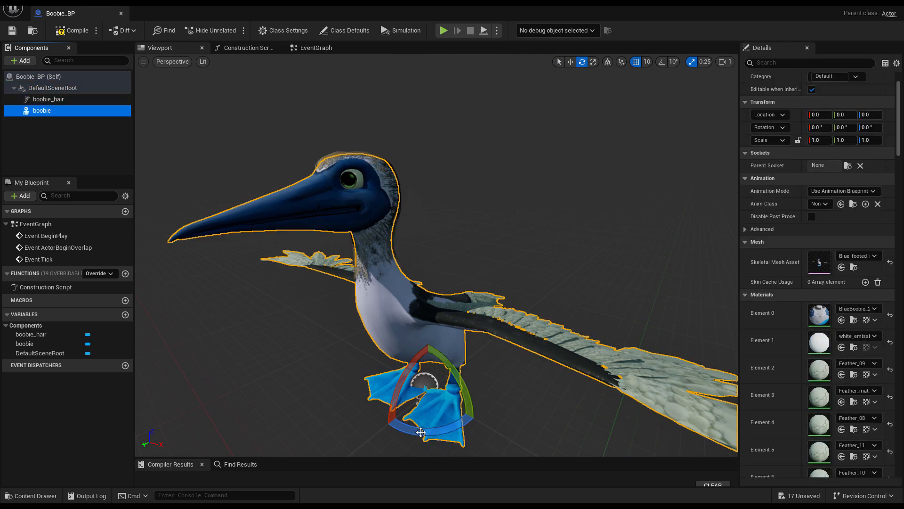
left_click_drag(420, 432, 476, 372)
key("ctrl+z")
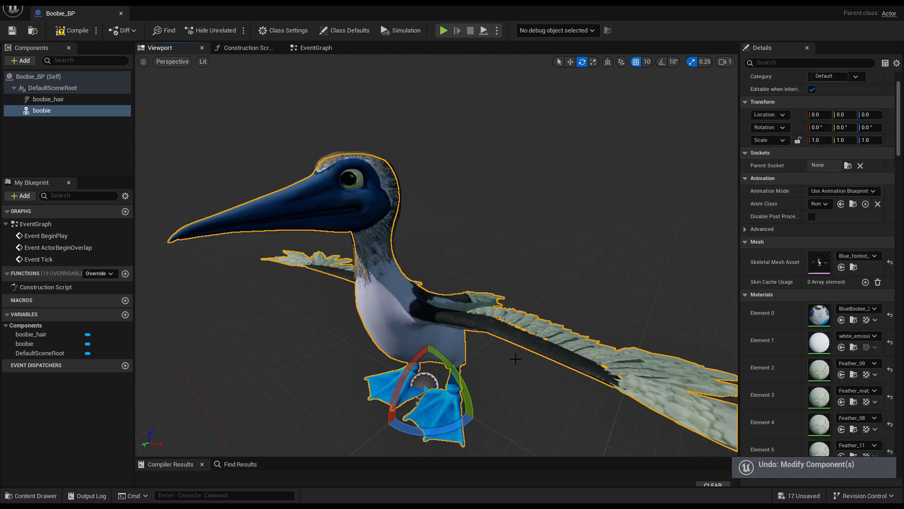
left_click_drag(422, 435, 495, 395)
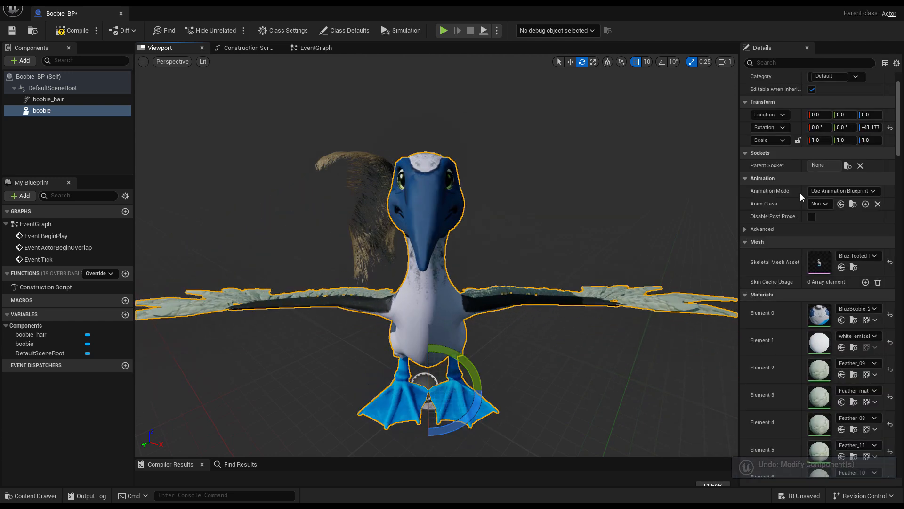
key("ctrl+z")
left_click(868, 127)
type("-")
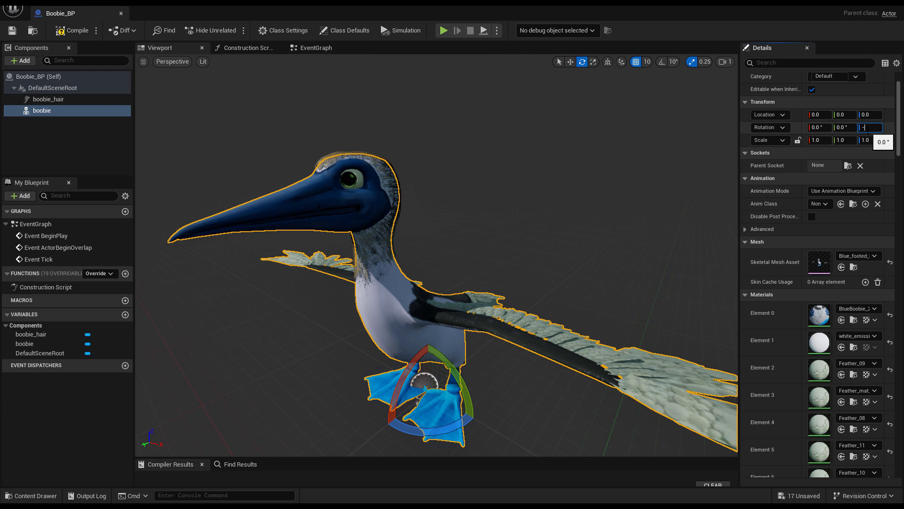
type("90")
key("Return")
- Rotate the boobie_hair groom component to -90 degrees around Z
left_click(46, 99)
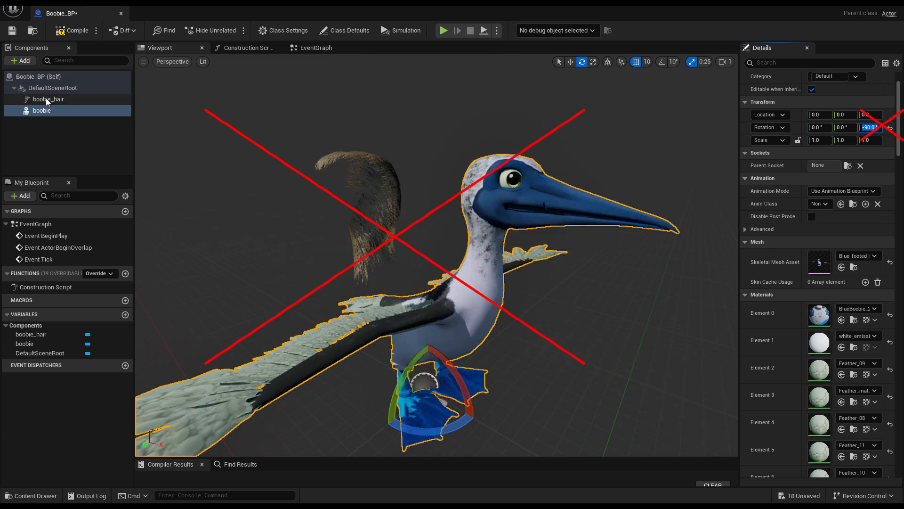
left_click(869, 127)
type("-90")
key("Return")
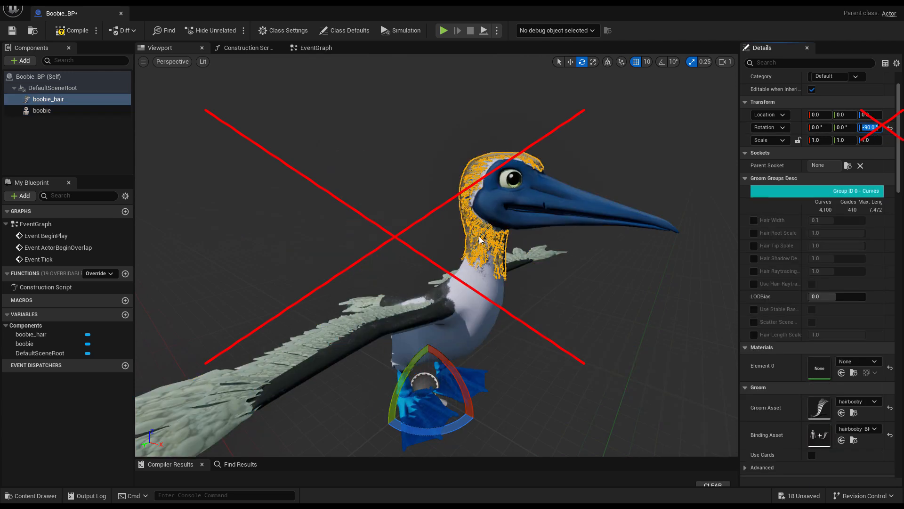
mouse_move(574, 253)
left_mouse_down("alt")
mouse_move(572, 221)
mouse_move(574, 253)
left_mouse_up("alt")
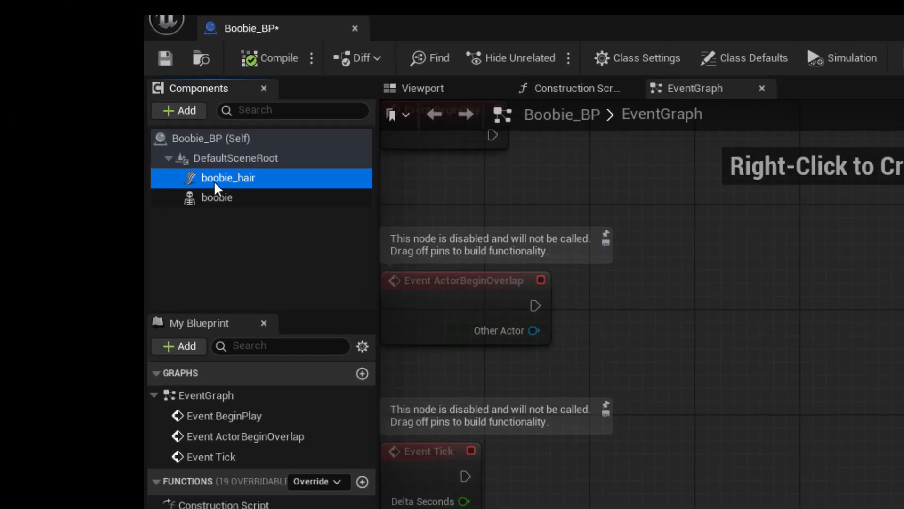
- Attach boobie_hair as a child of the boobie skeletal mesh component
left_click_drag(99, 126, 101, 139)
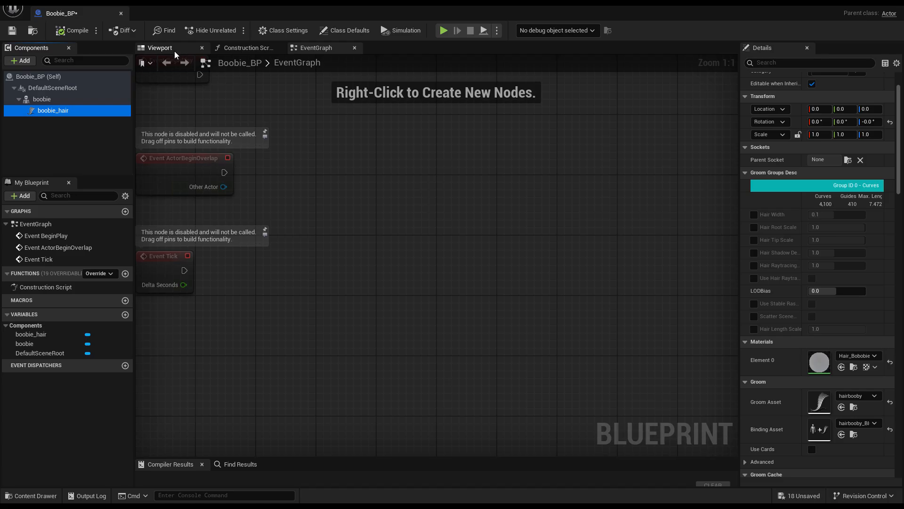
left_click(424, 89)
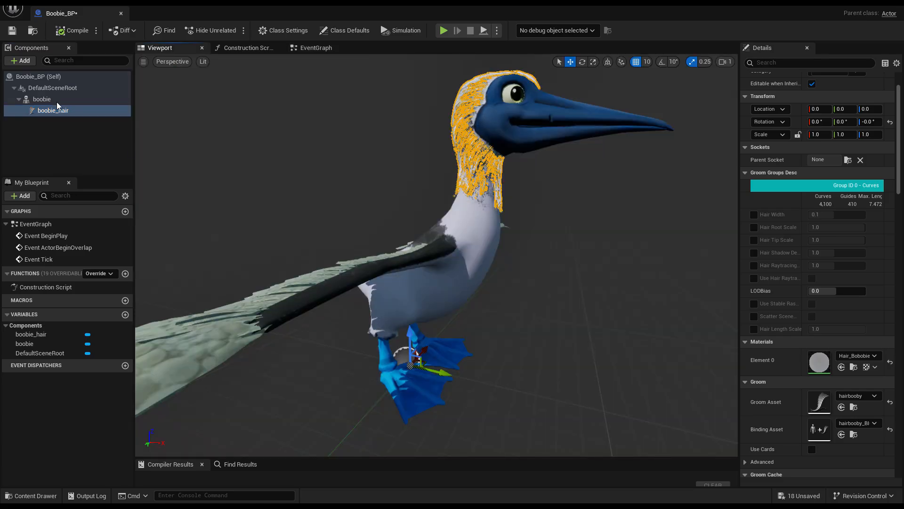
left_click(42, 99)
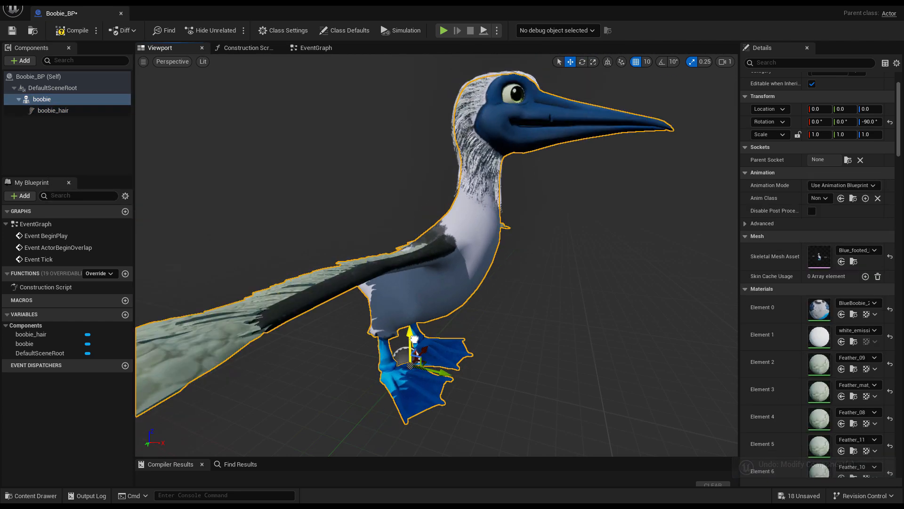
key("e")
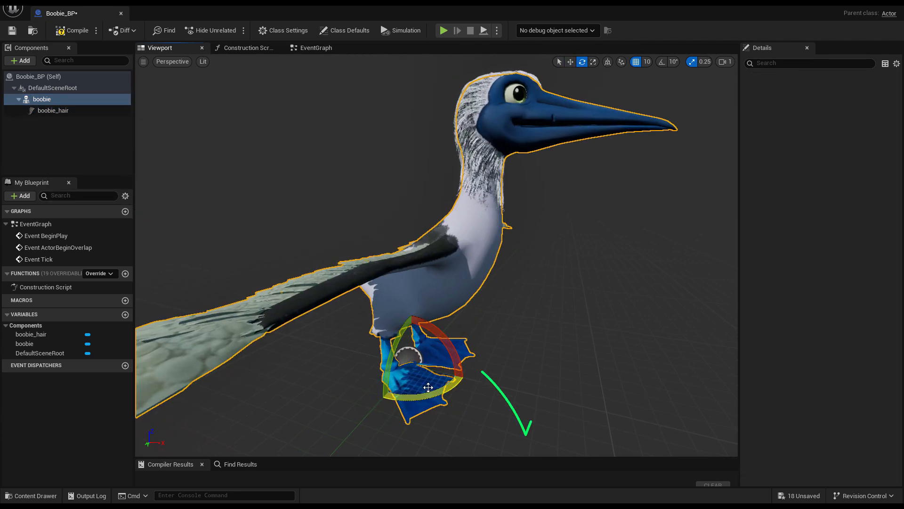
mouse_move(449, 386)
left_mouse_down()
mouse_move(384, 395)
mouse_move(475, 382)
mouse_move(433, 387)
left_mouse_up()
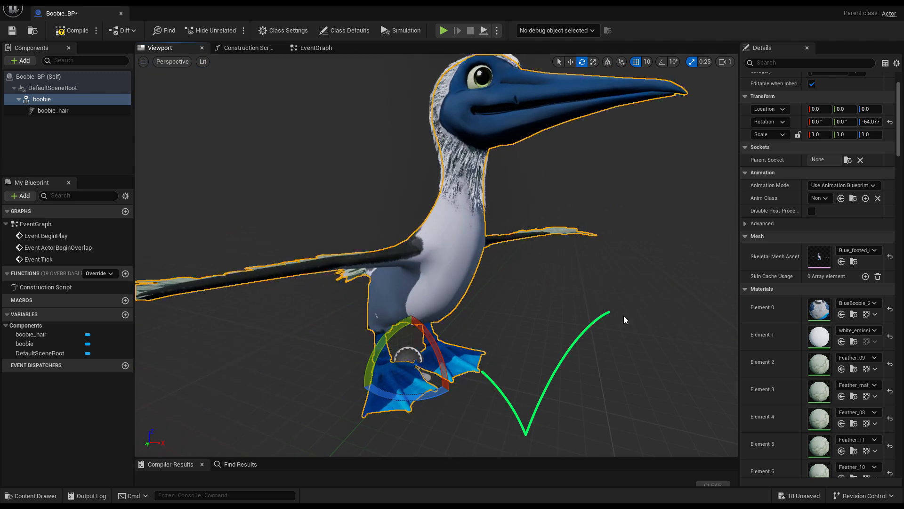
left_click_drag(536, 119, 537, 119, "alt")
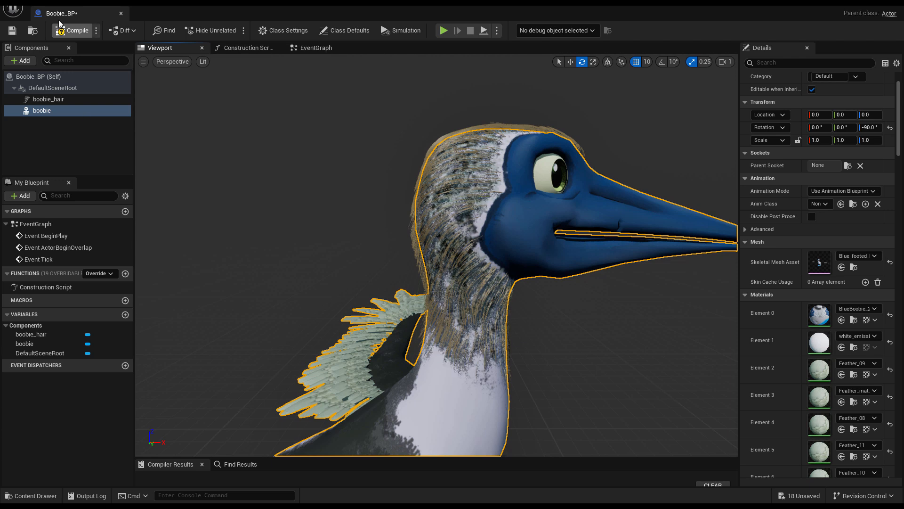
- Compile the Blueprint and close its editor
left_click(71, 31)
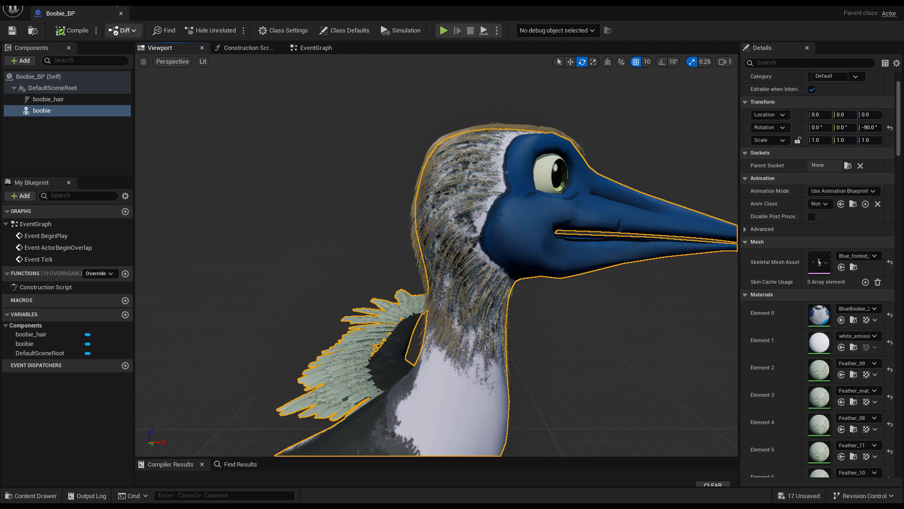
left_click(121, 14)
- Create a new material named Hair_Bobobie in the BlueBooby content folder
key("ctrl+space")
right_click(300, 439)
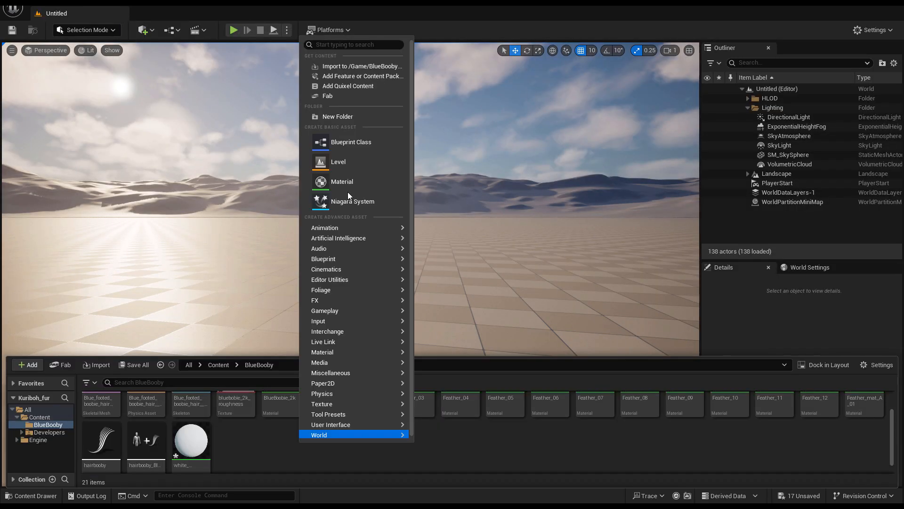
left_click(342, 181)
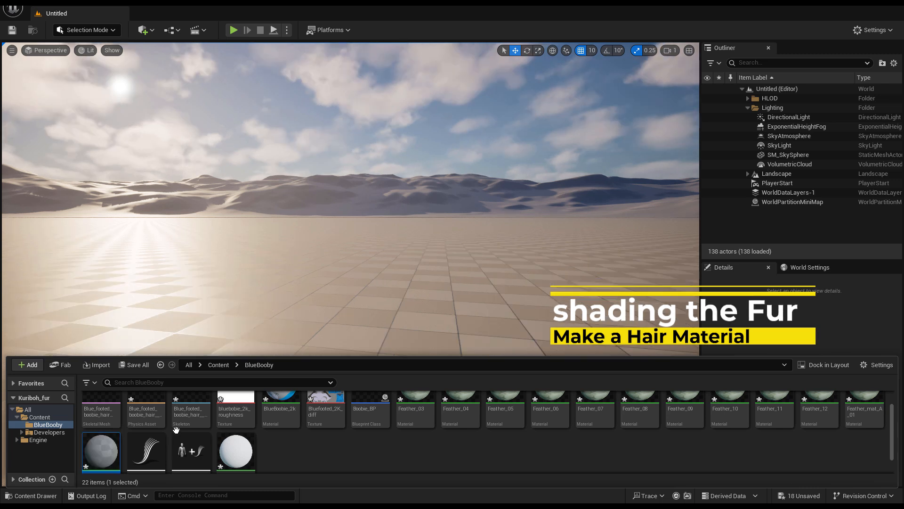
scroll(176, 428, "down", 1)
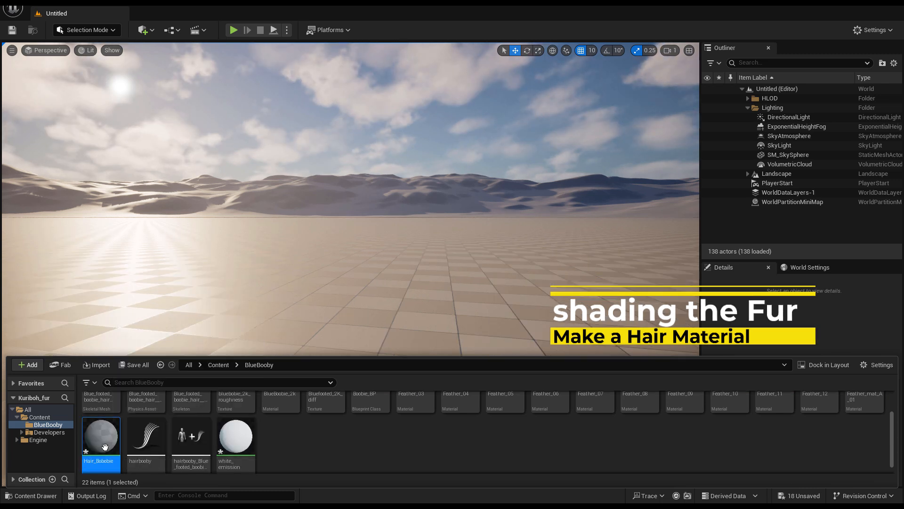
- Open Hair_Bobobie, set its shading model to Hair and enable Used with Hair Strands
double_click(105, 446)
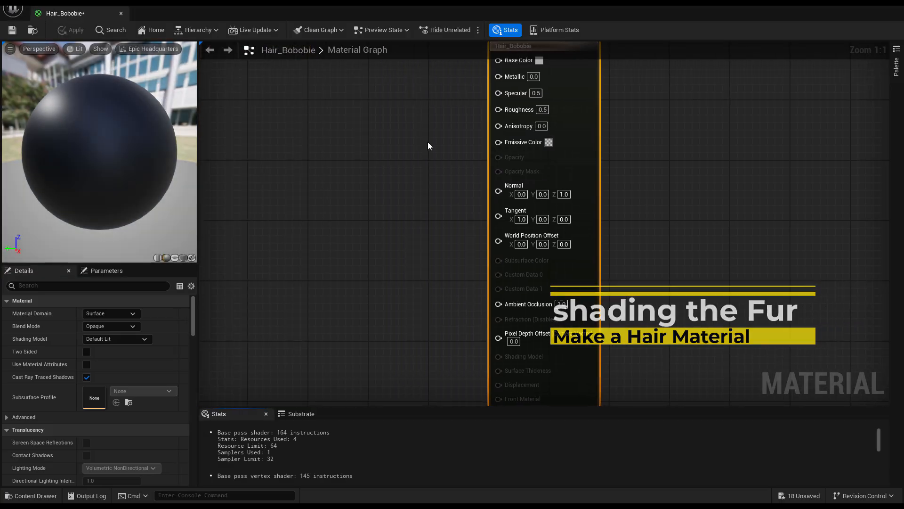
scroll(428, 142, "down", 2)
left_click_drag(509, 84, 519, 89)
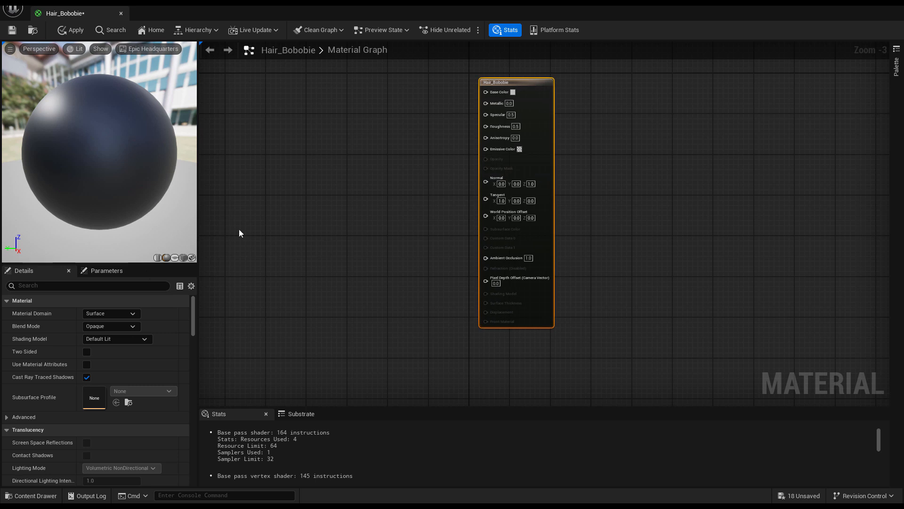
left_click(135, 337)
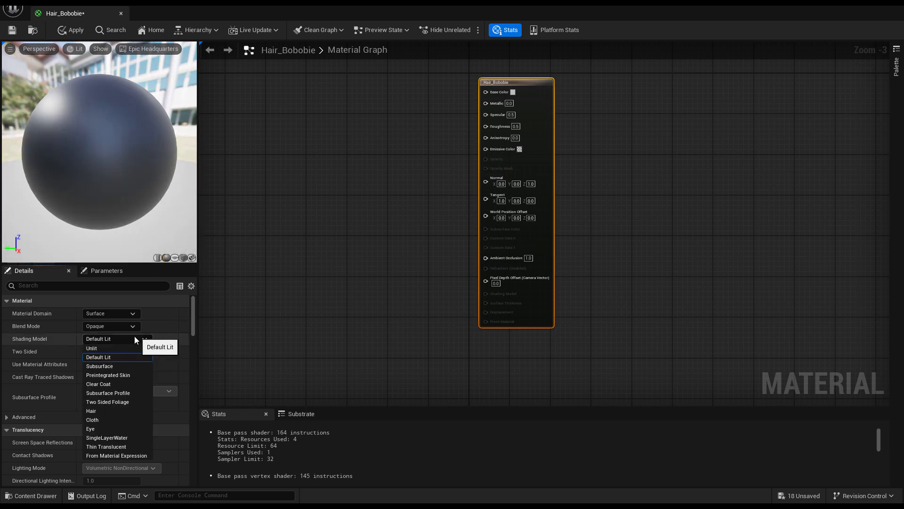
left_click(104, 412)
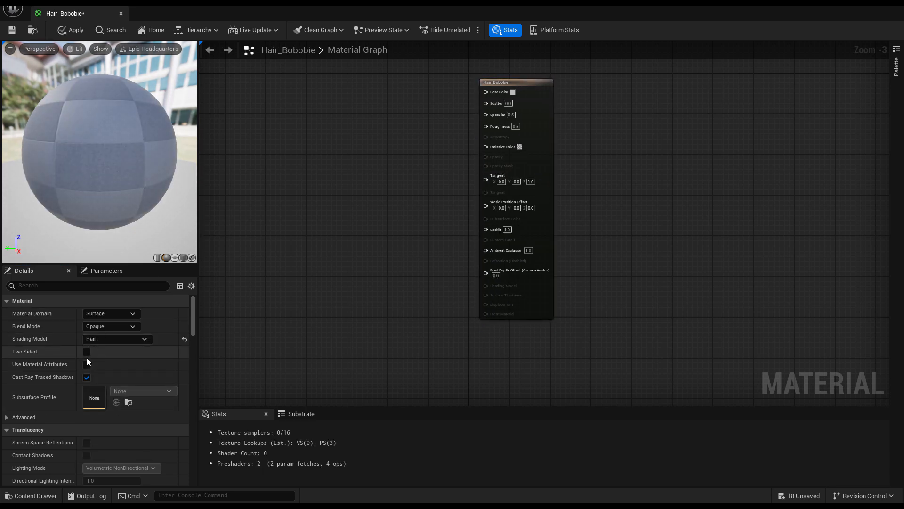
left_click(40, 286)
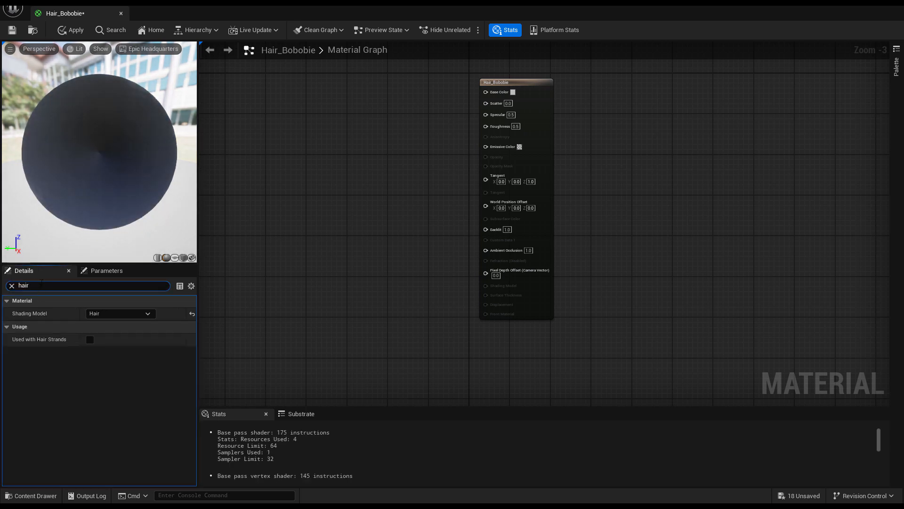
left_click(88, 339)
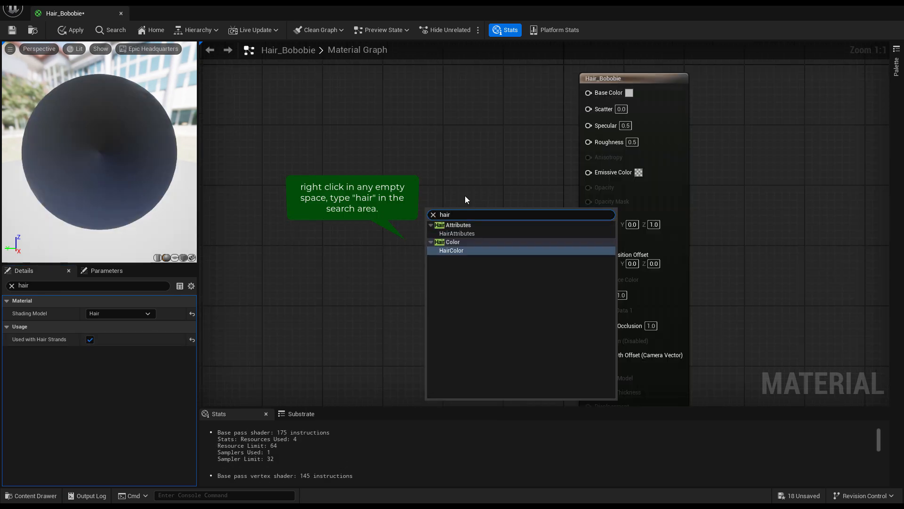
- Add a Hair Attributes node to the material graph
left_click(471, 233)
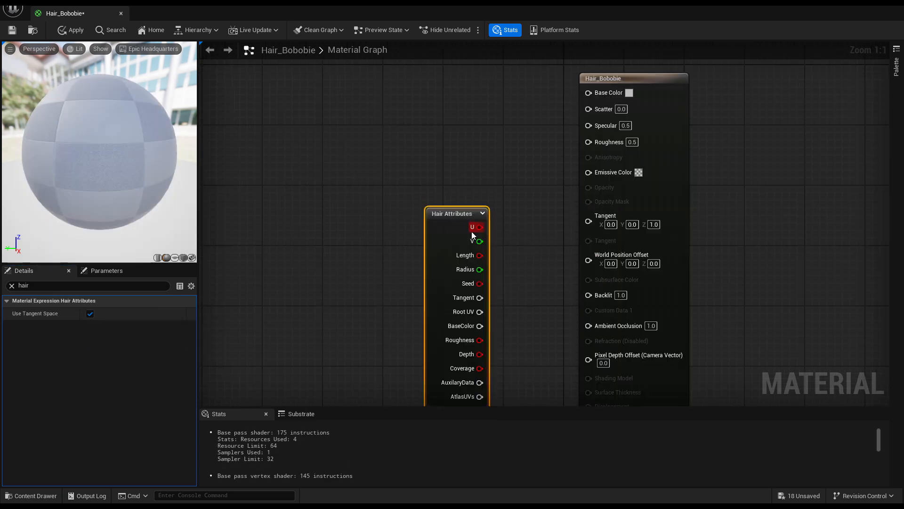
left_click_drag(446, 220, 328, 146)
left_click(454, 299)
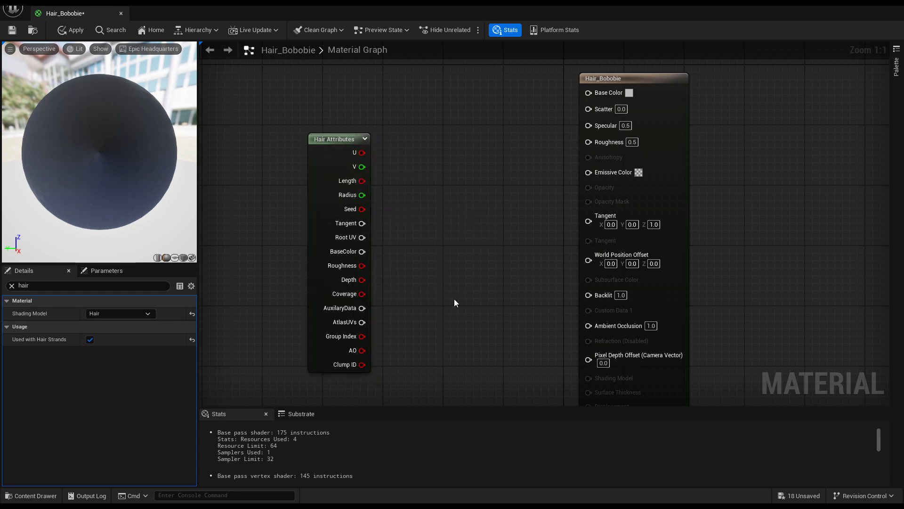
- Add a Bluefooted_2K_diff texture sample using Hair Attributes Root UV and feed its RGB into Base Color
key("ctrl+space")
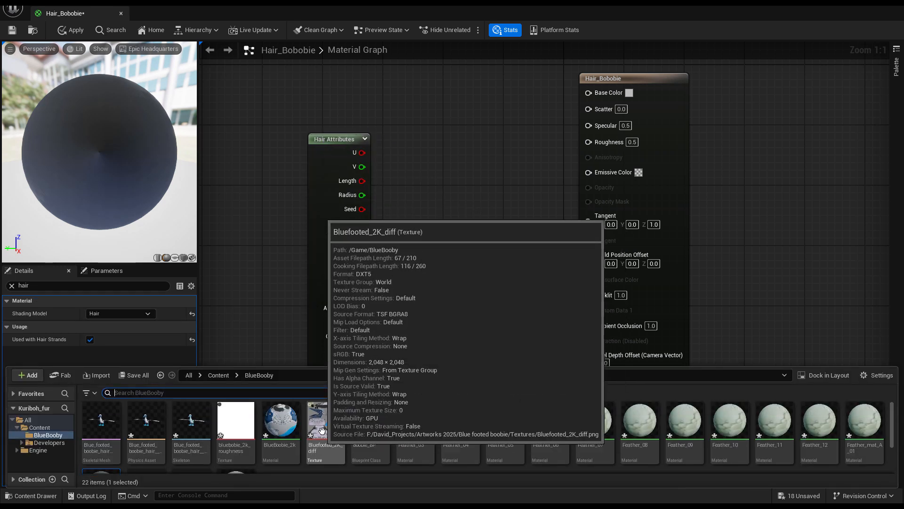
left_click_drag(326, 424, 444, 208)
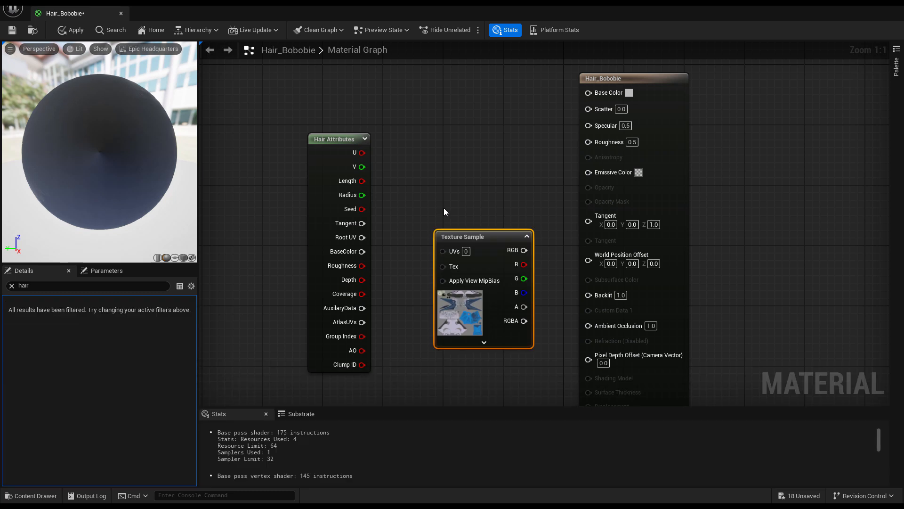
left_click_drag(362, 238, 453, 229)
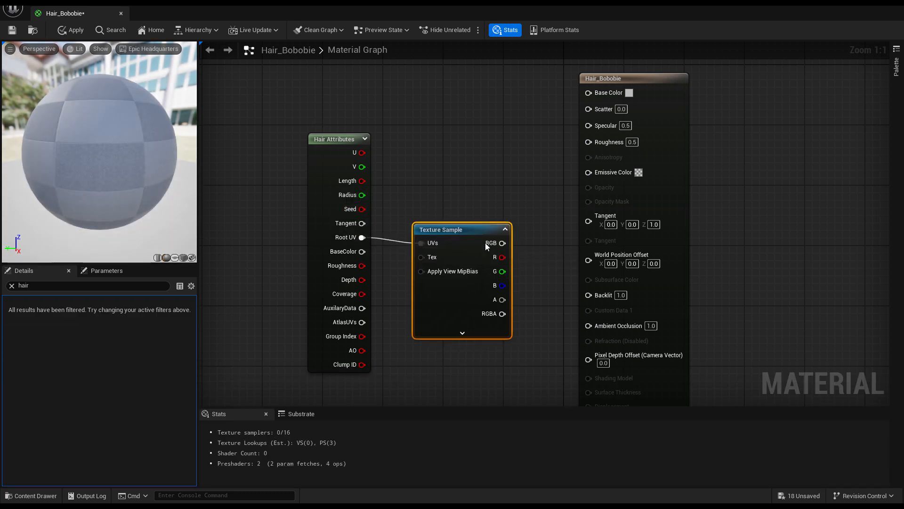
left_click_drag(502, 242, 601, 91)
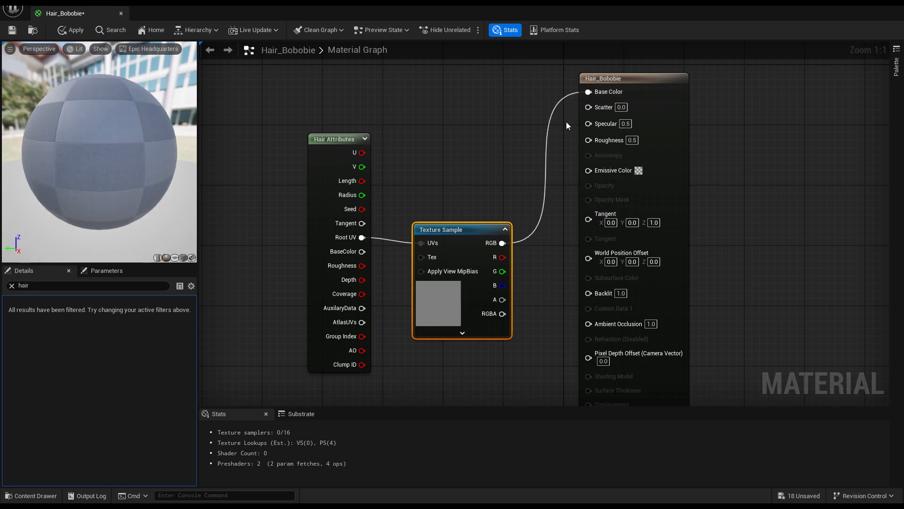
- Also wire the texture's RGB into Emissive Color, then apply and save the Hair_Bobobie material
right_click_drag(504, 137, 463, 119)
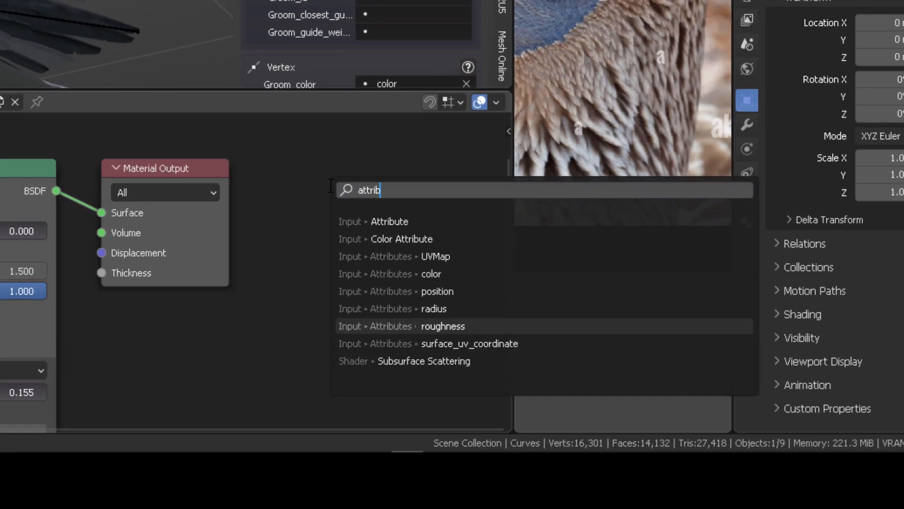
key("Return")
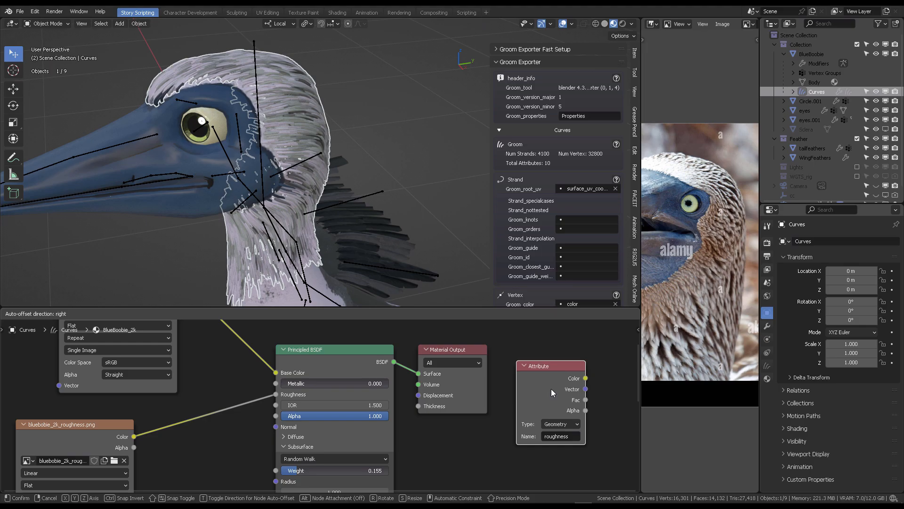
left_click(551, 387)
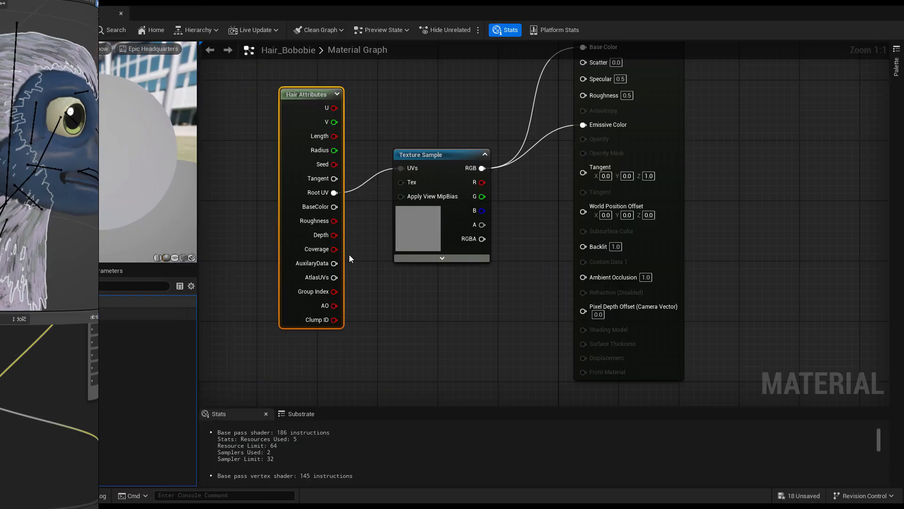
left_click_drag(301, 185, 293, 208)
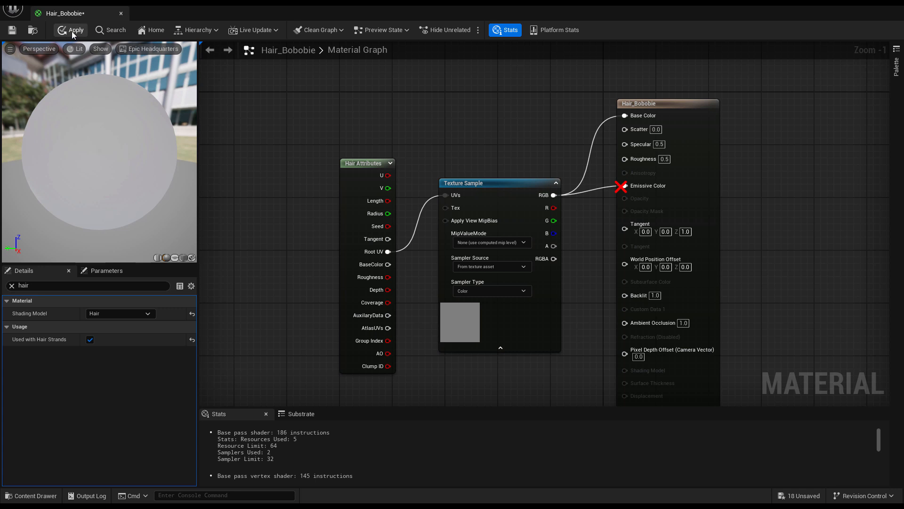
left_click(12, 32)
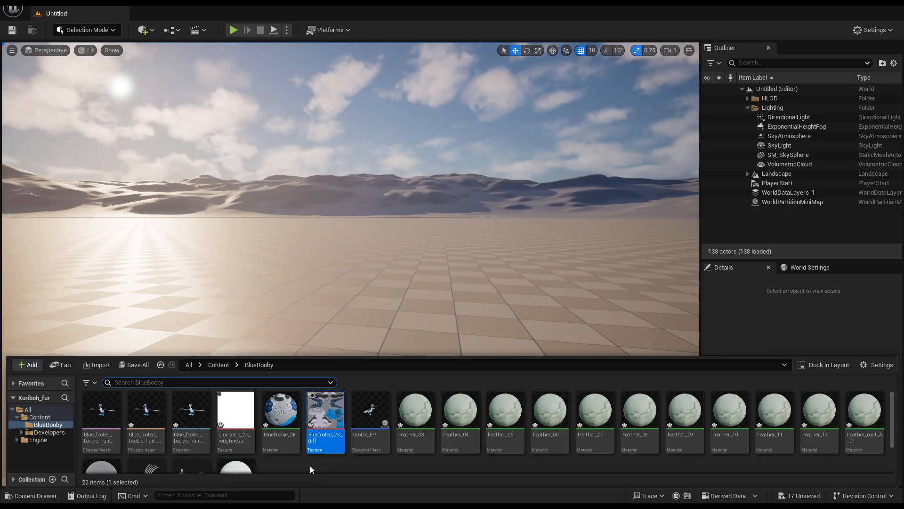
- Open Boobie_BP and assign Hair_Bobobie as the material of the boobie_hair groom component
scroll(320, 459, "down", 1)
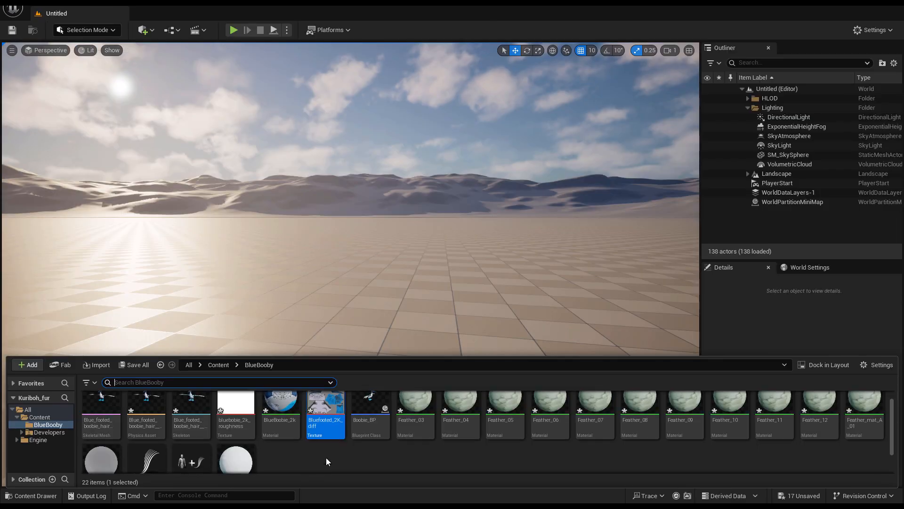
double_click(367, 403)
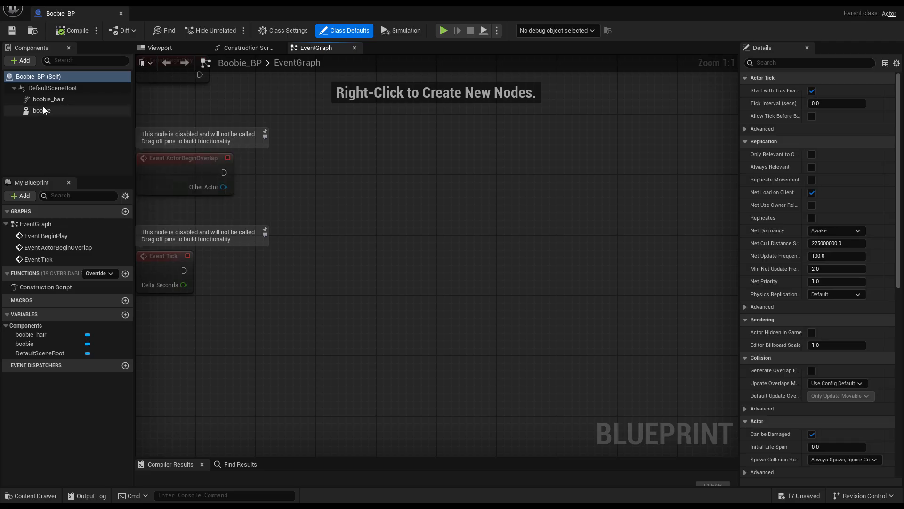
left_click(42, 112)
left_click(47, 99)
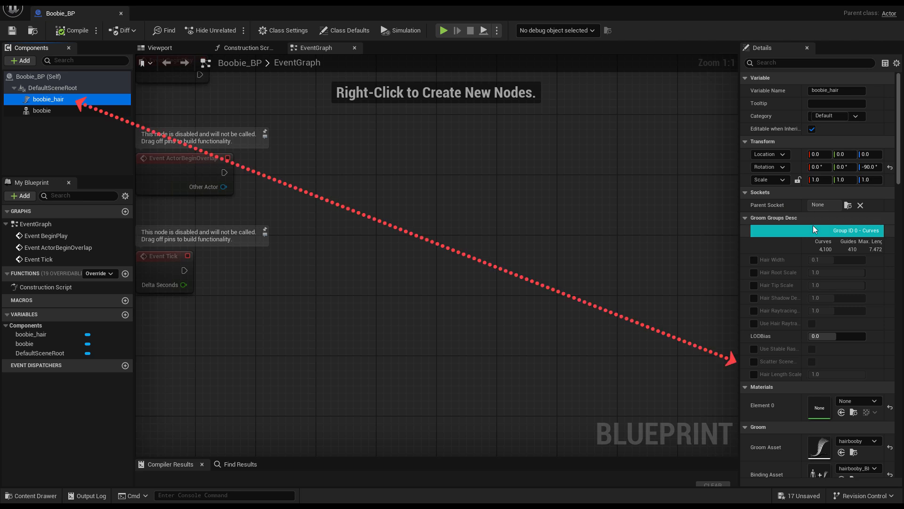
scroll(829, 324, "down", 2)
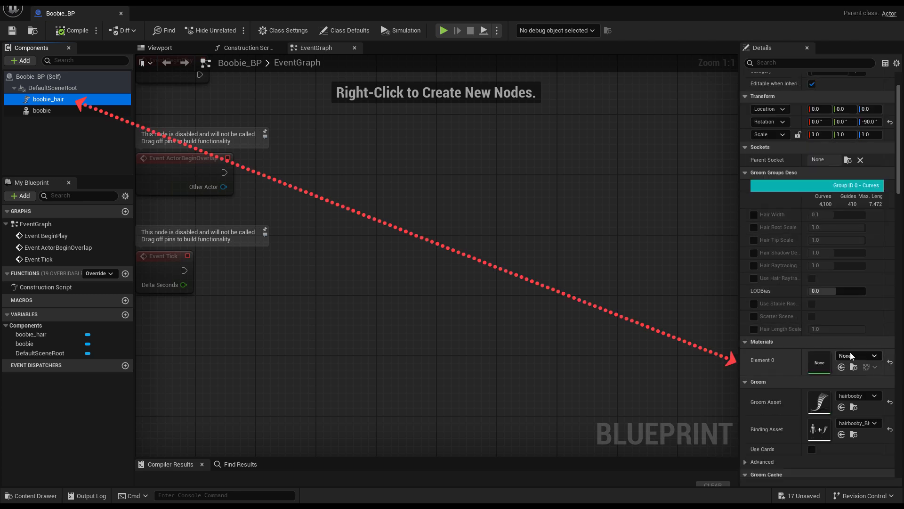
left_click(853, 354)
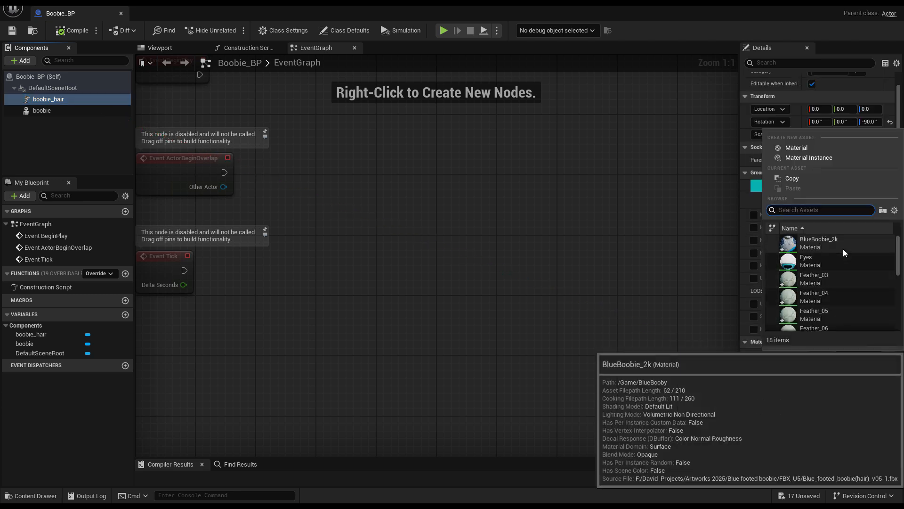
scroll(848, 248, "down", 3)
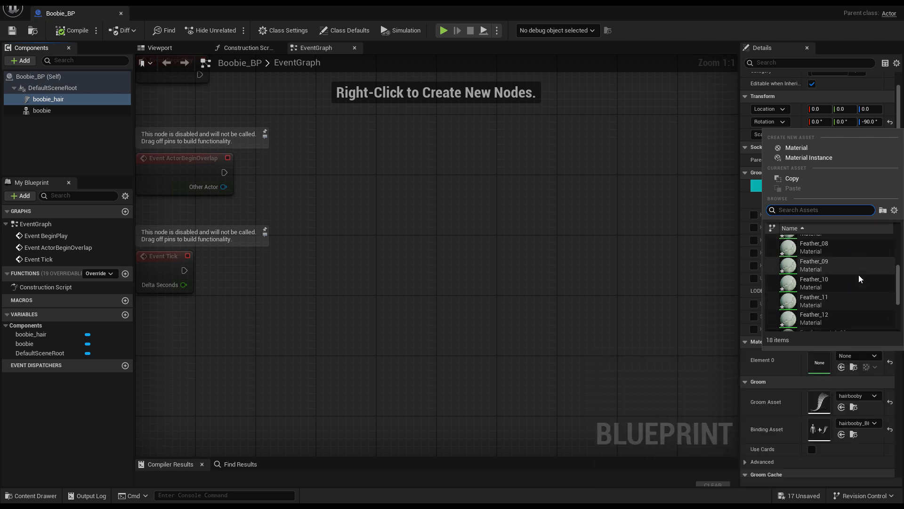
scroll(858, 278, "down", 2)
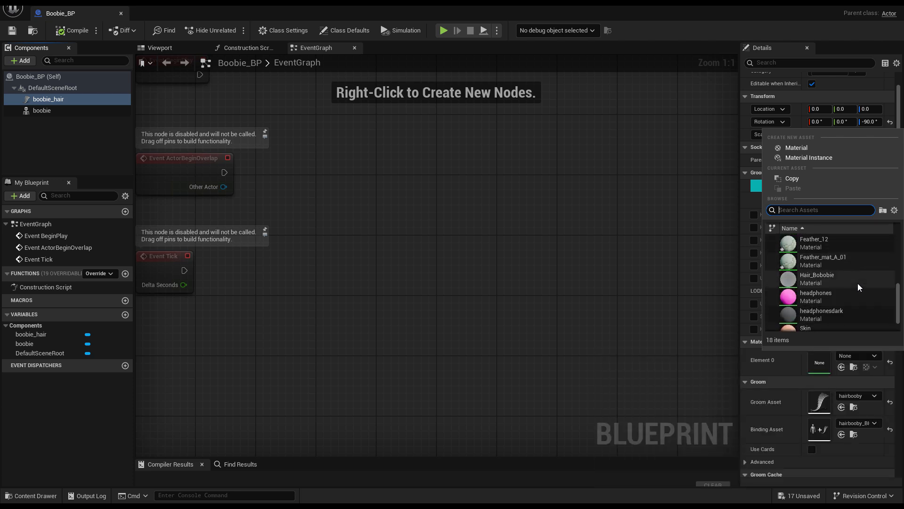
left_click(820, 279)
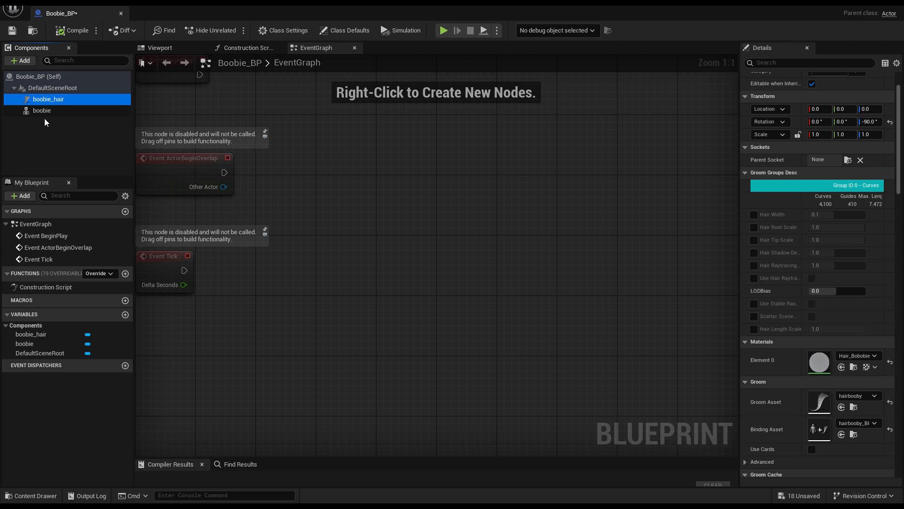
- Parent boobie_hair under the boobie skeletal mesh component and return to the Blueprint viewport
left_click_drag(41, 105, 45, 111)
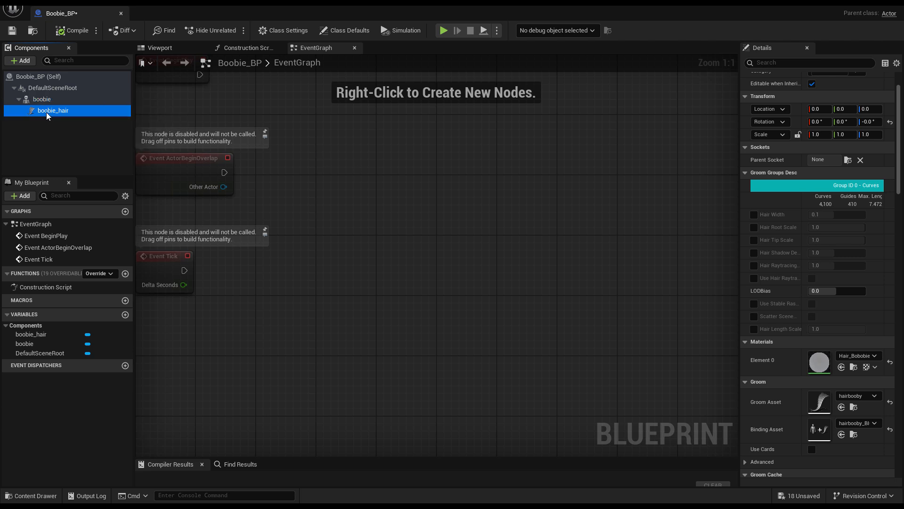
left_click(174, 49)
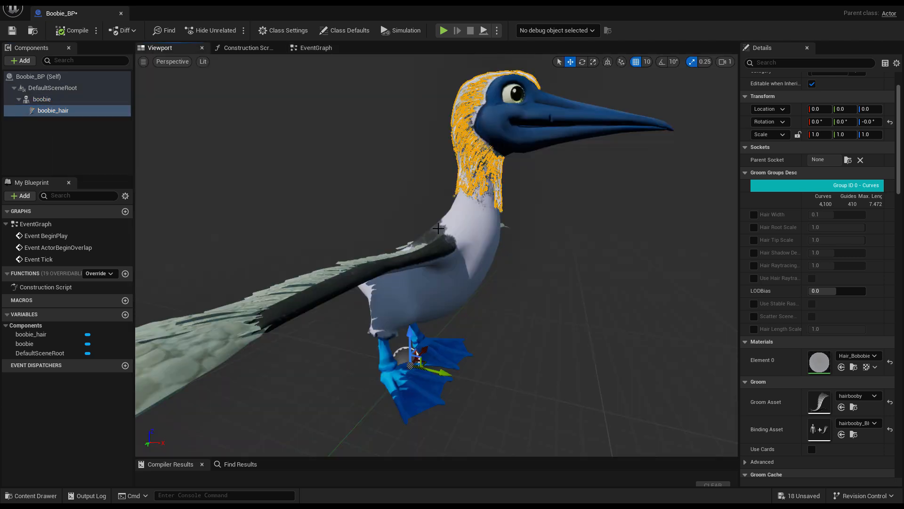
- Undo the last component change, compile Boobie_BP and close the Blueprint editor
key("ctrl+z")
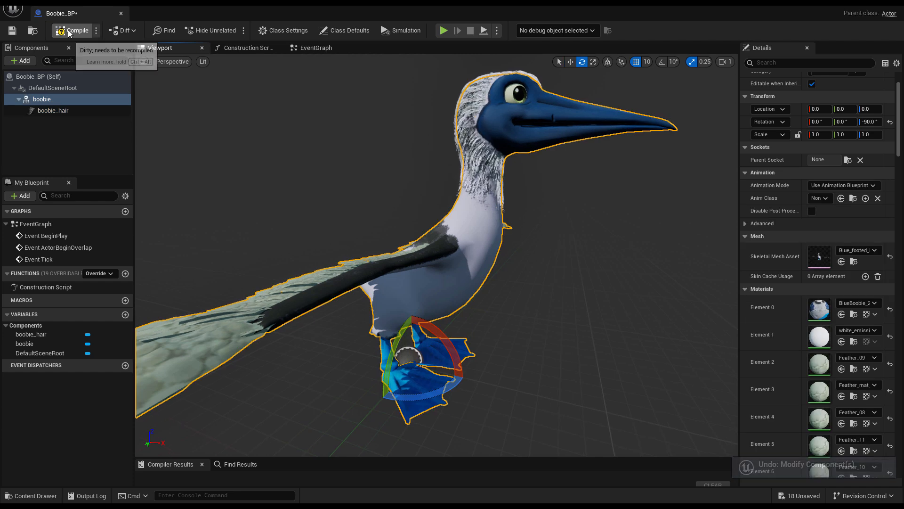
left_click(68, 33)
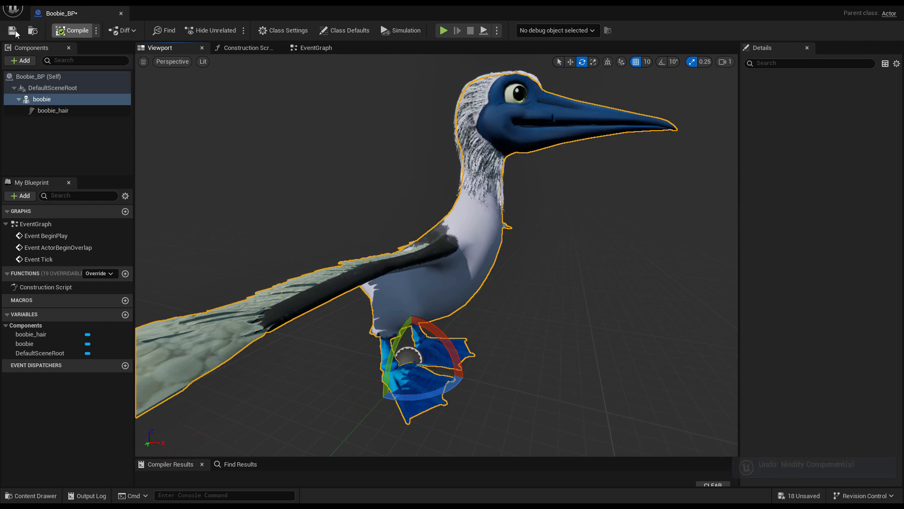
left_click(122, 13)
- Place Boobie_BP from the content drawer into the level and adjust it in the viewport
key("ctrl+space")
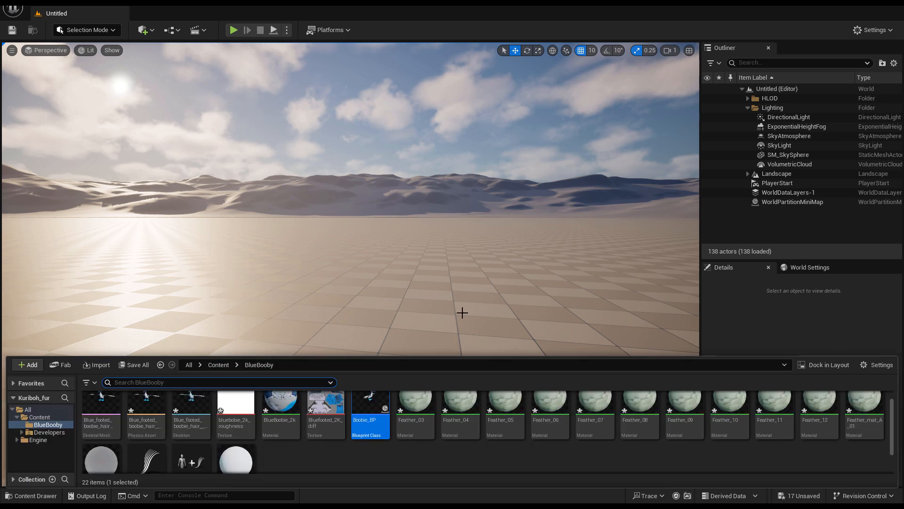
left_click_drag(370, 415, 330, 352)
left_click(529, 51)
right_click_drag(351, 264, 292, 292)
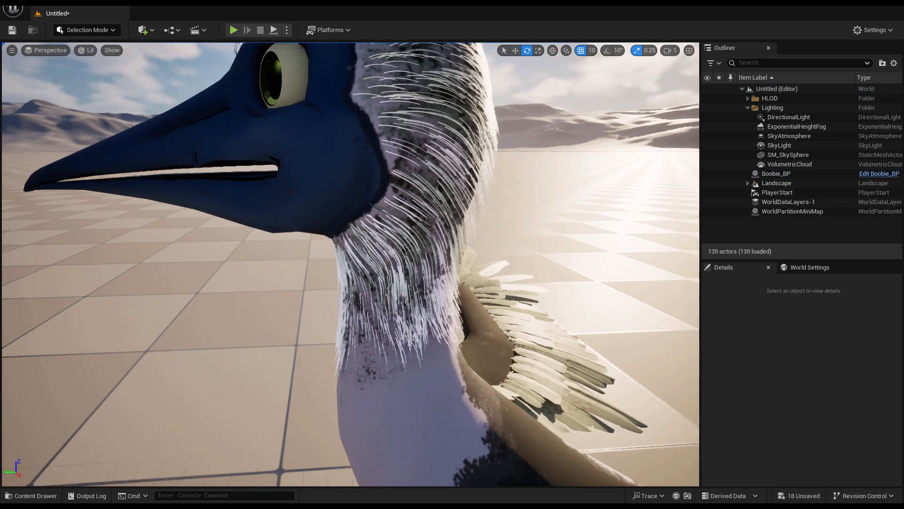
left_click_drag(351, 264, 414, 263, "alt")
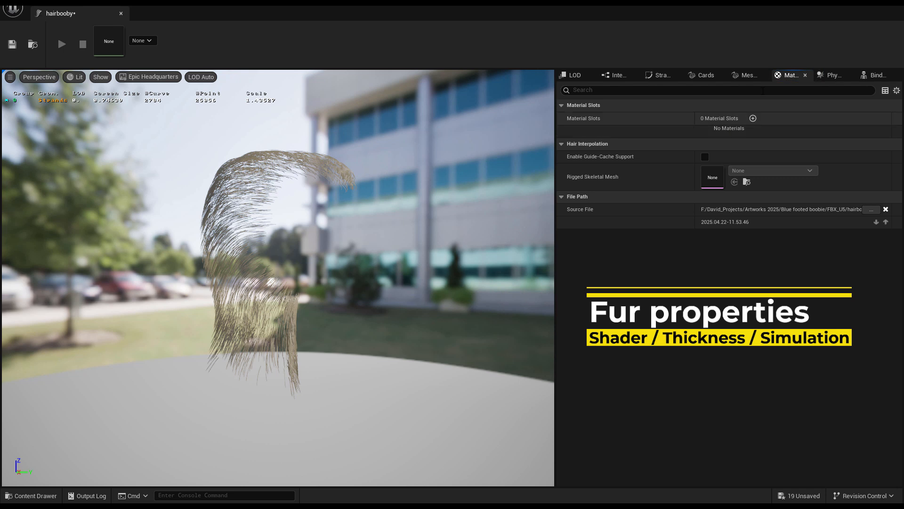
- Add a material slot to the hairbooby groom asset and assign Hair_Bobobie to Element 0
left_click(753, 118)
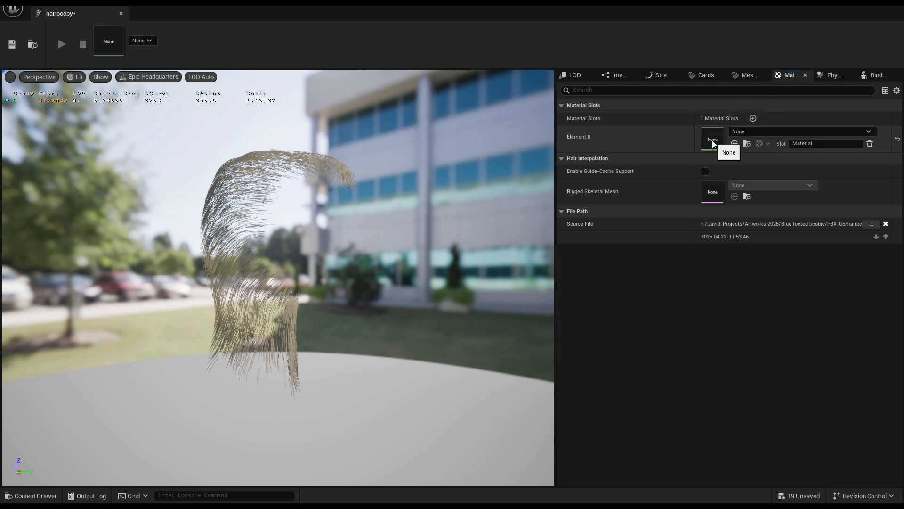
left_click(759, 130)
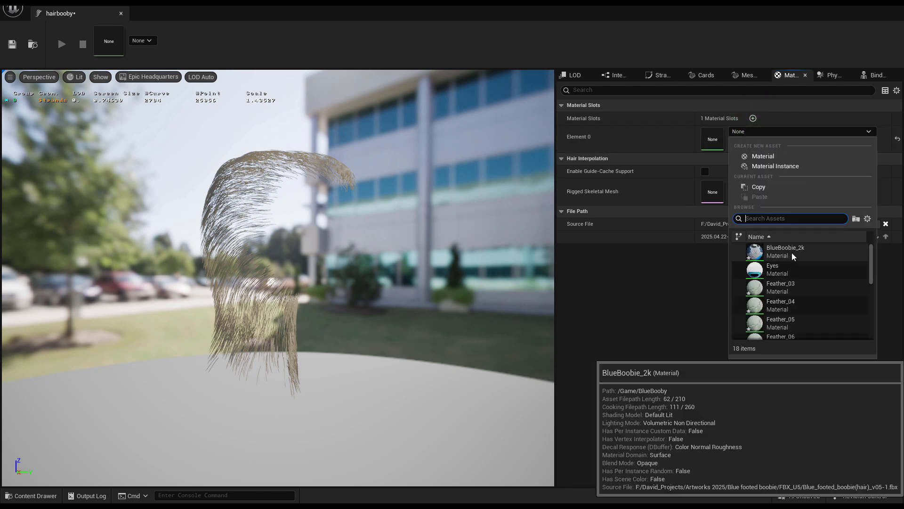
scroll(818, 282, "down", 5)
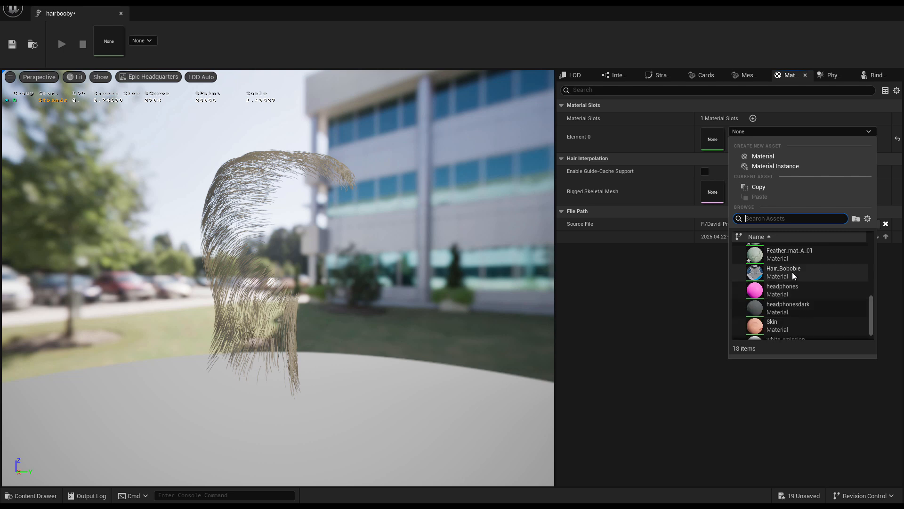
left_click(792, 272)
- Set the groom strands' Hair Width to 1.0
left_click_drag(295, 206, 400, 216, "alt")
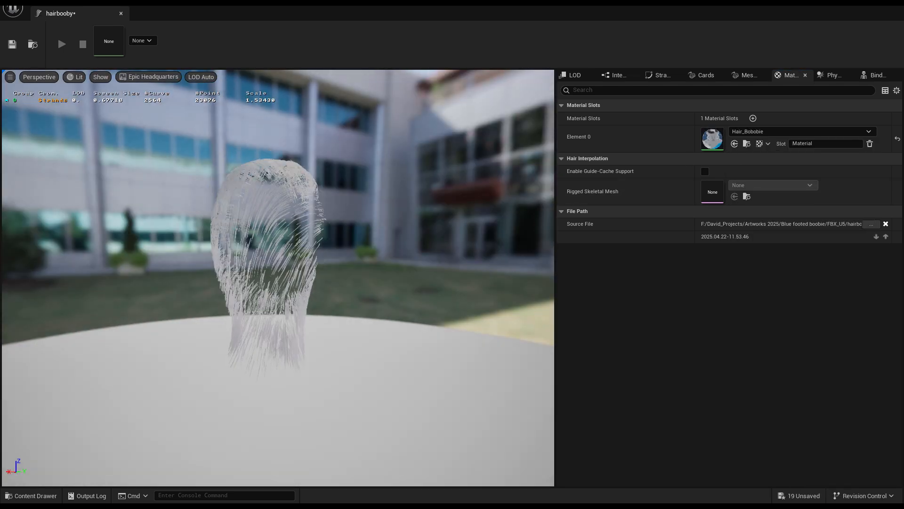
right_click_drag(295, 206, 391, 205, "alt")
left_click_drag(358, 205, 296, 210, "alt")
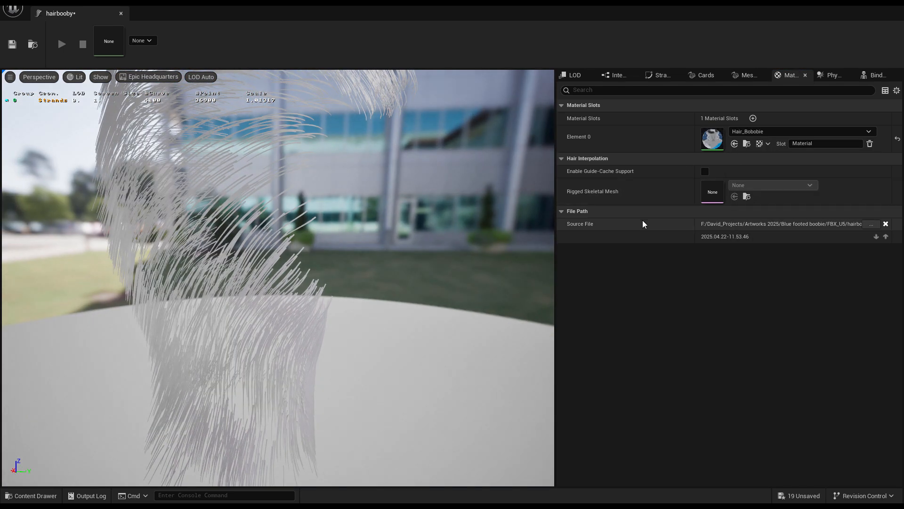
left_click(660, 75)
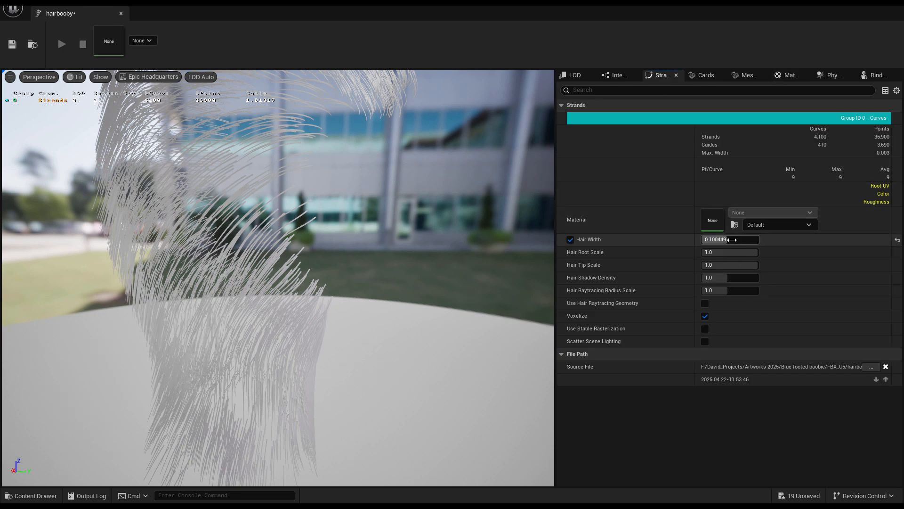
key("Return")
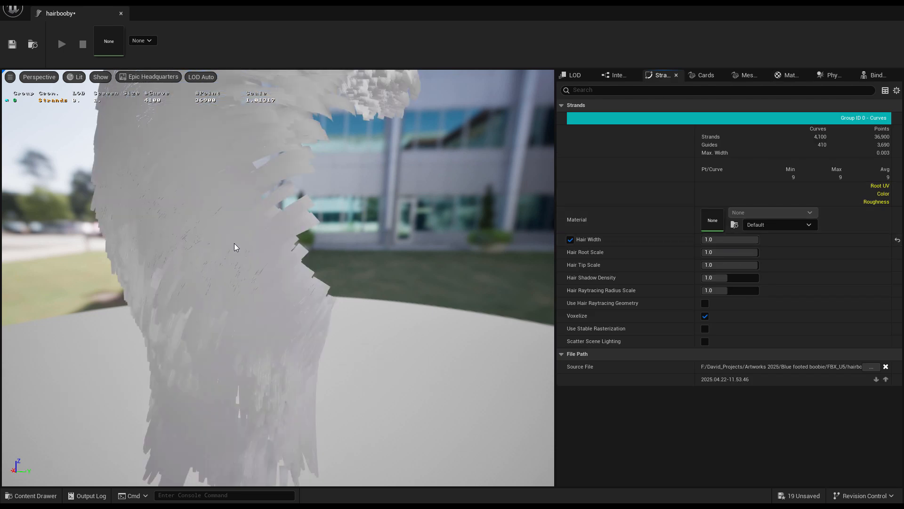
- Inspect the thickened strands in the groom preview and review the material slot settings
left_click_drag(236, 247, 287, 246, "alt")
mouse_move(236, 246)
right_mouse_down("alt")
mouse_move(179, 247)
mouse_move(235, 247)
right_mouse_up("alt")
left_click_drag(235, 246, 188, 246, "alt")
mouse_move(236, 246)
right_mouse_down("alt")
mouse_move(203, 247)
mouse_move(235, 246)
right_mouse_up("alt")
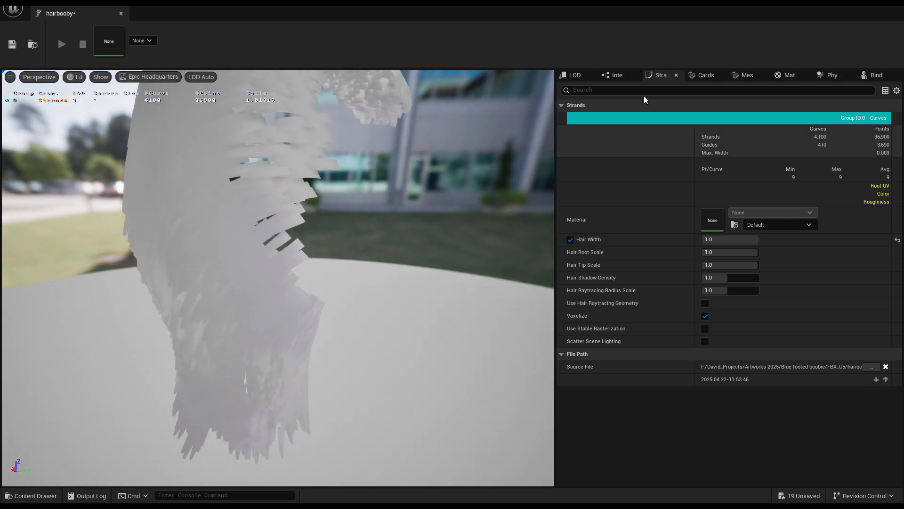
left_click(785, 75)
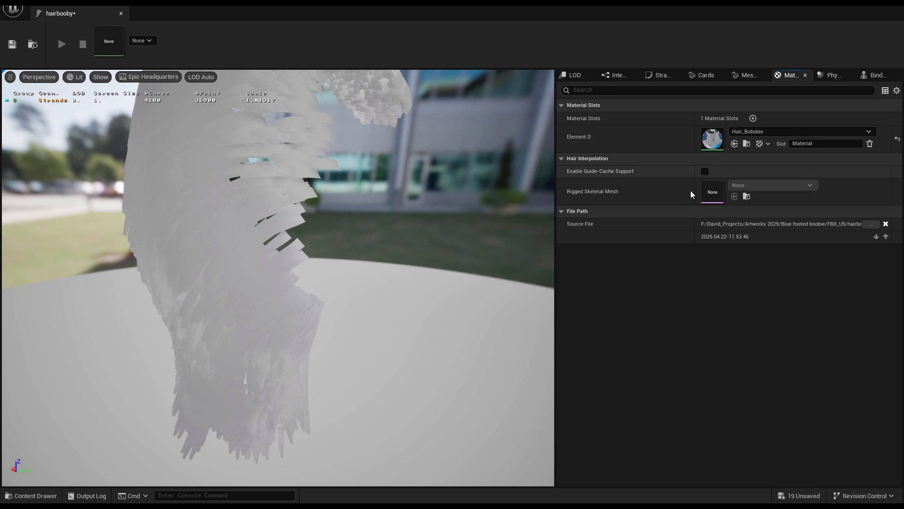
right_click_drag(387, 231, 349, 230, "alt")
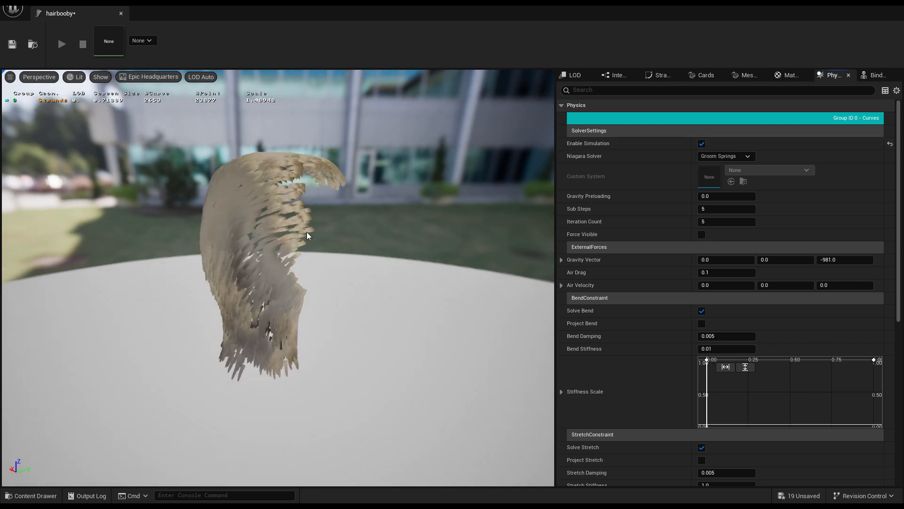
- Set the groom strands' Hair Width to 0.5 and close the groom asset editor
left_click_drag(345, 229, 163, 296)
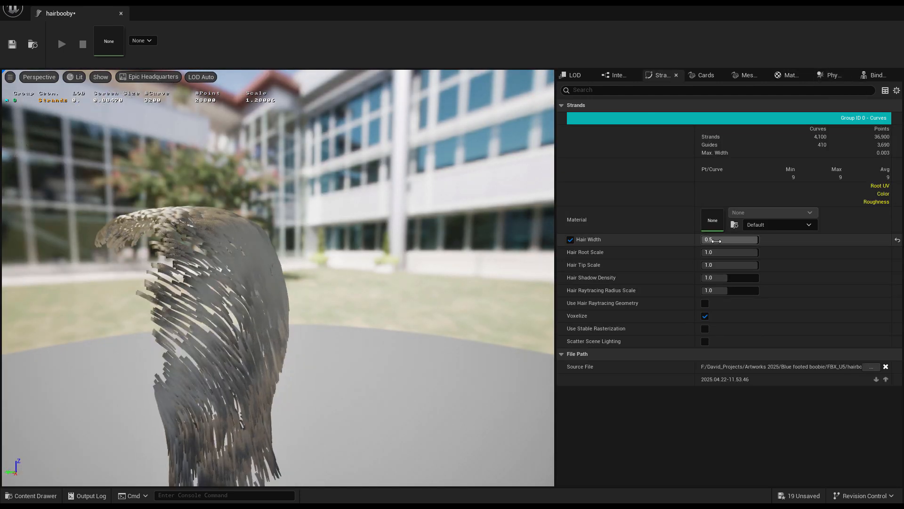
key("Return")
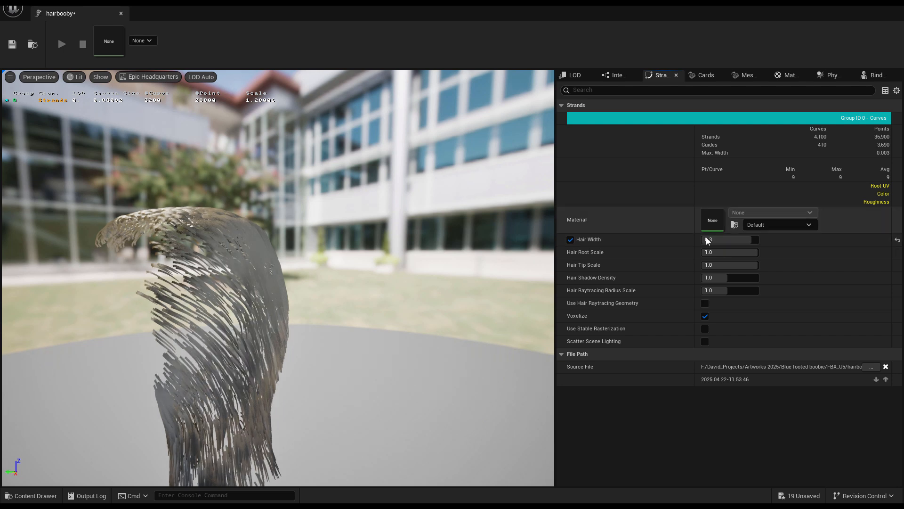
left_click_drag(343, 220, 386, 217)
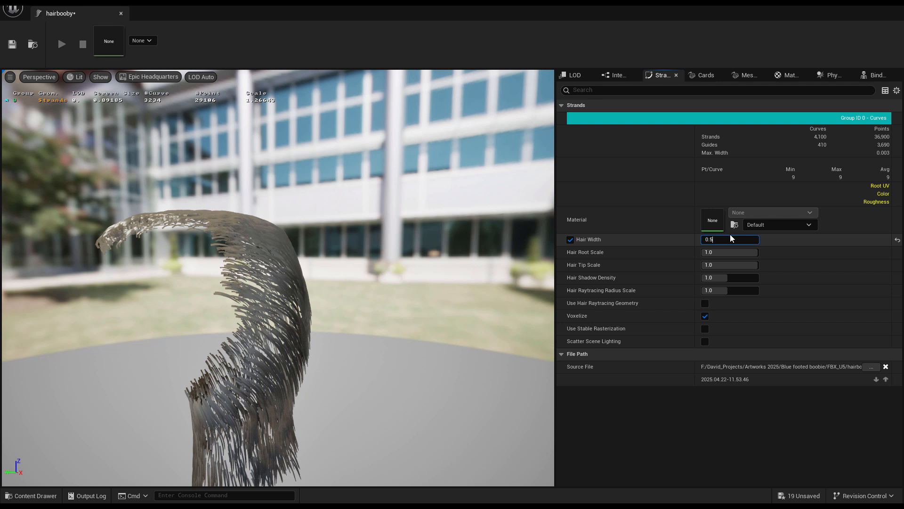
key("Return")
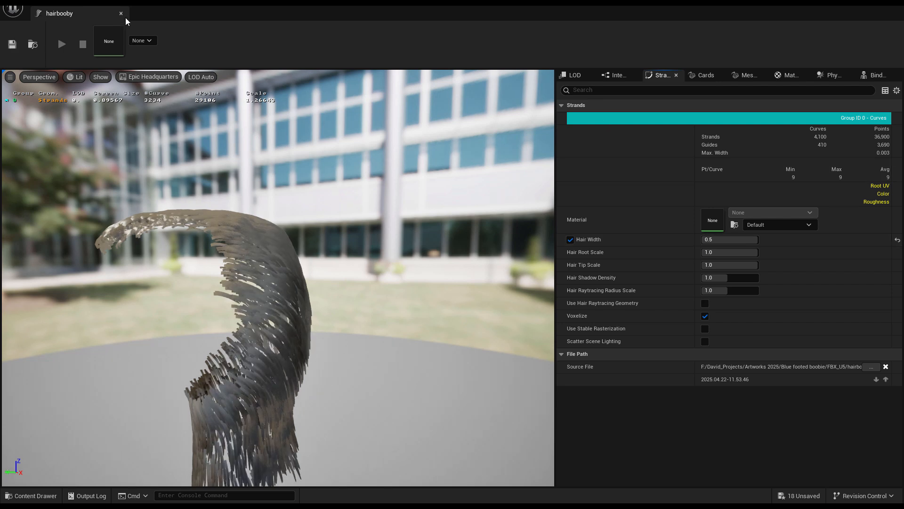
left_click(121, 14)
- Rearrange the Hair Attributes and Texture Sample nodes in Hair_Bobobie, apply the material and close it
mouse_move(420, 201)
right_mouse_down()
mouse_move(447, 217)
mouse_move(419, 184)
right_mouse_up()
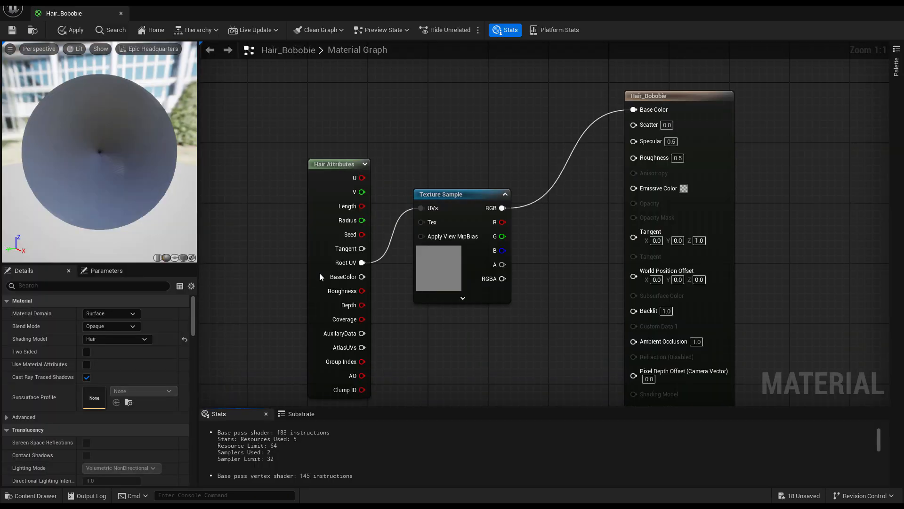
left_click_drag(456, 198, 479, 190)
left_click(338, 161)
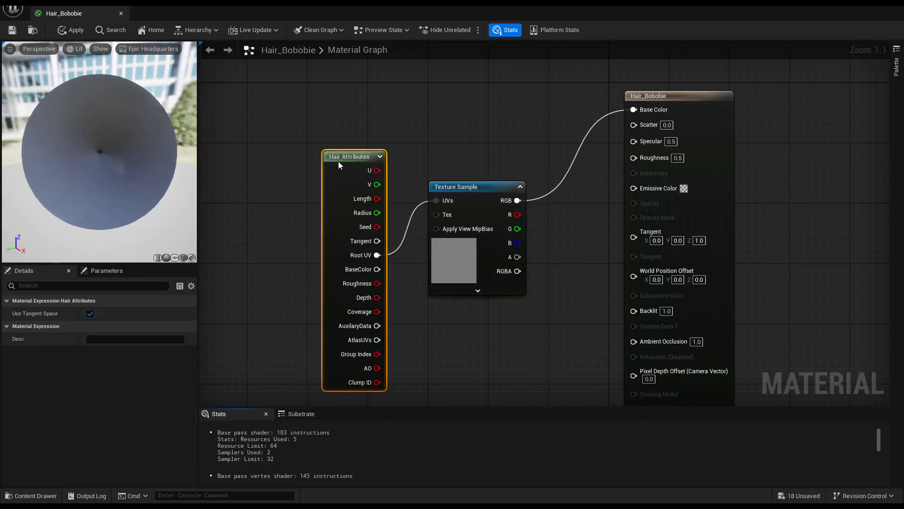
left_click(473, 190)
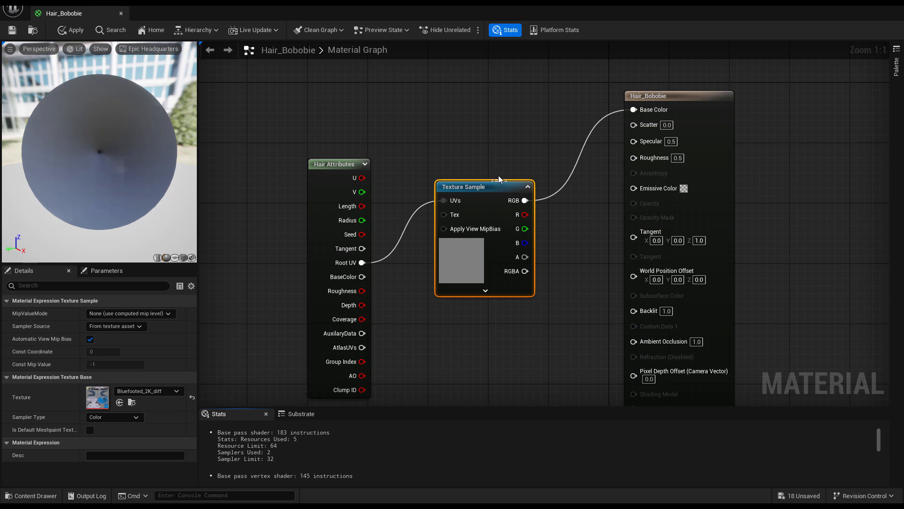
left_click_drag(465, 259, 466, 253)
key("ctrl+space")
key("ctrl+space")
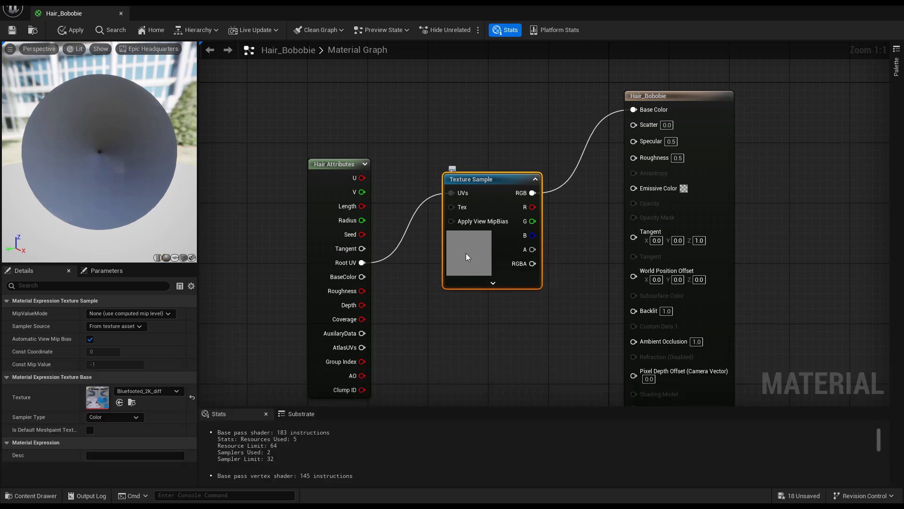
key("ctrl+space")
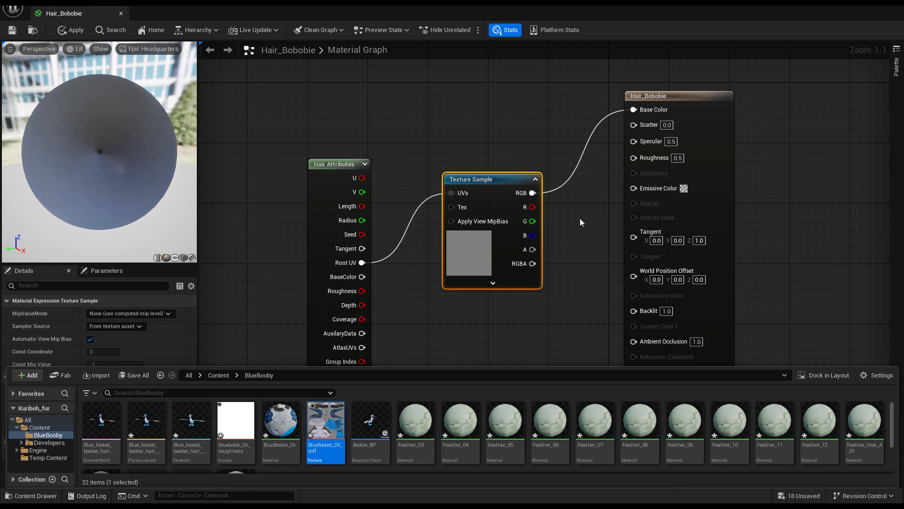
right_click_drag(600, 231, 559, 200)
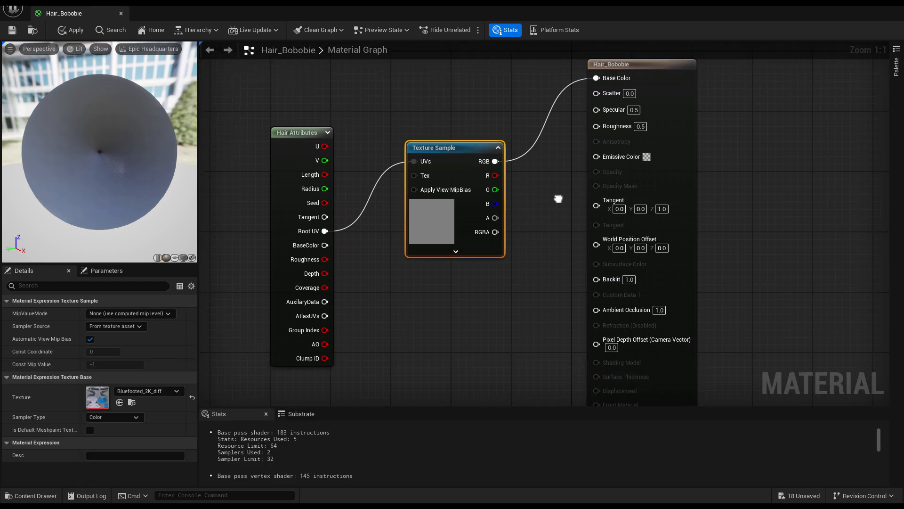
left_click_drag(468, 157, 476, 157)
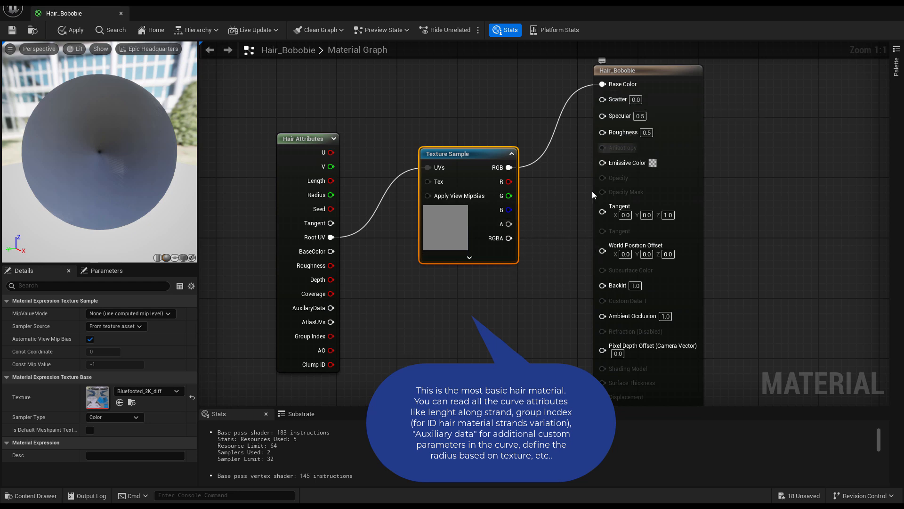
mouse_move(556, 224)
right_mouse_down()
mouse_move(538, 185)
mouse_move(563, 234)
right_mouse_up()
left_click_drag(489, 167, 474, 172)
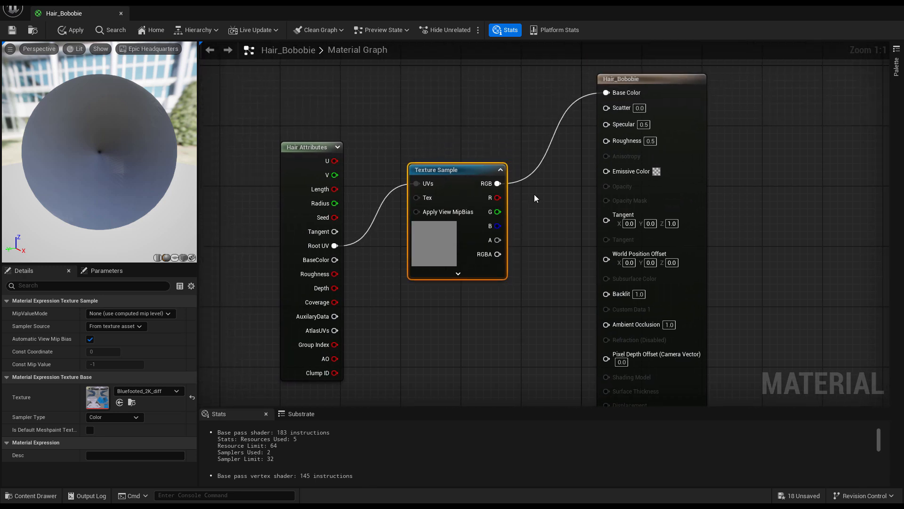
left_click(75, 31)
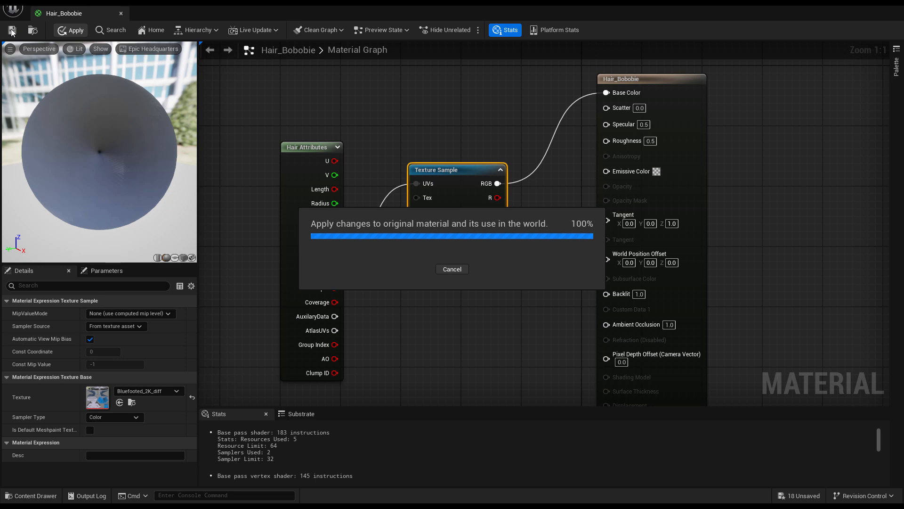
left_click(120, 13)
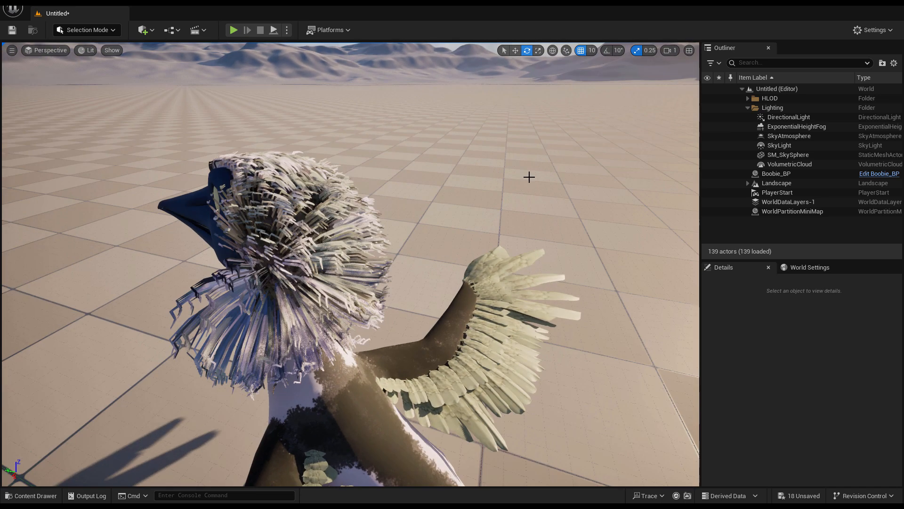
- Examine the groomed booby in the level and the hairbooby groom's strand and Physics settings
key("a")
right_click_drag(457, 321, 551, 292)
key("ctrl+space")
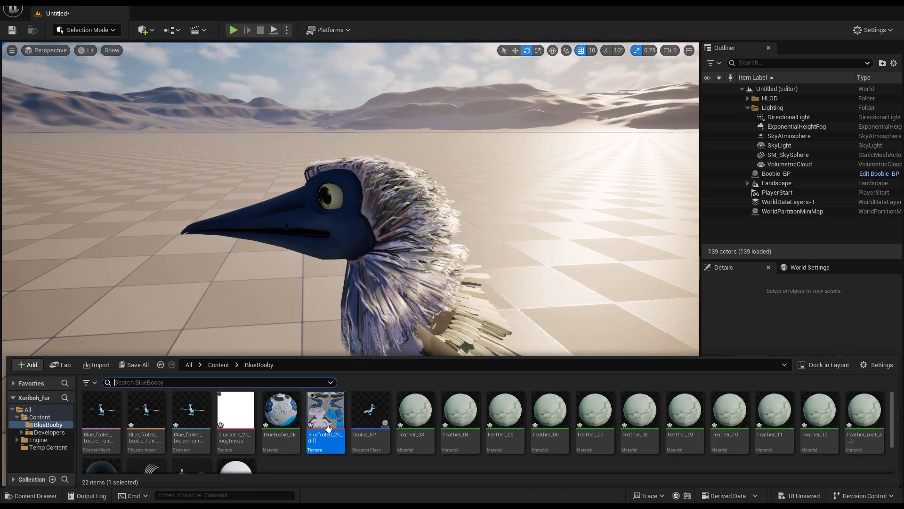
scroll(297, 467, "down", 2)
double_click(152, 440)
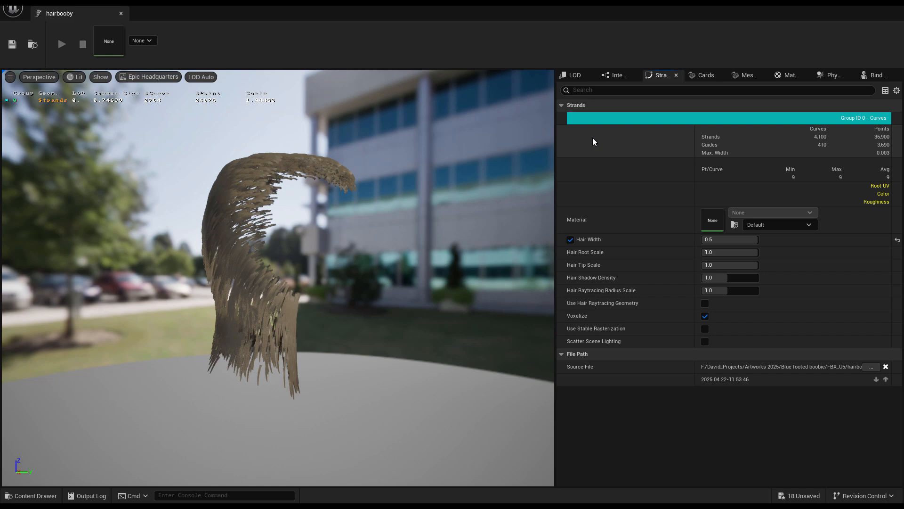
left_click_drag(354, 218, 101, 234)
left_click(827, 76)
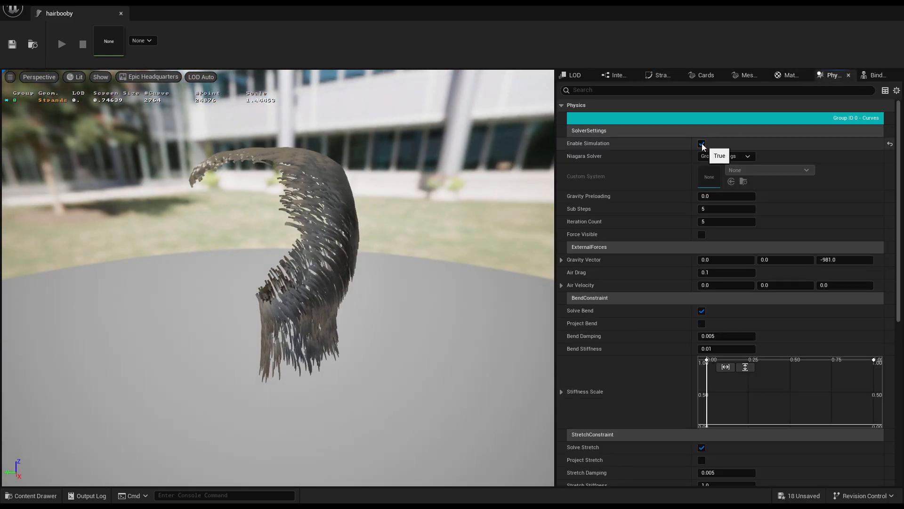
left_click(121, 13)
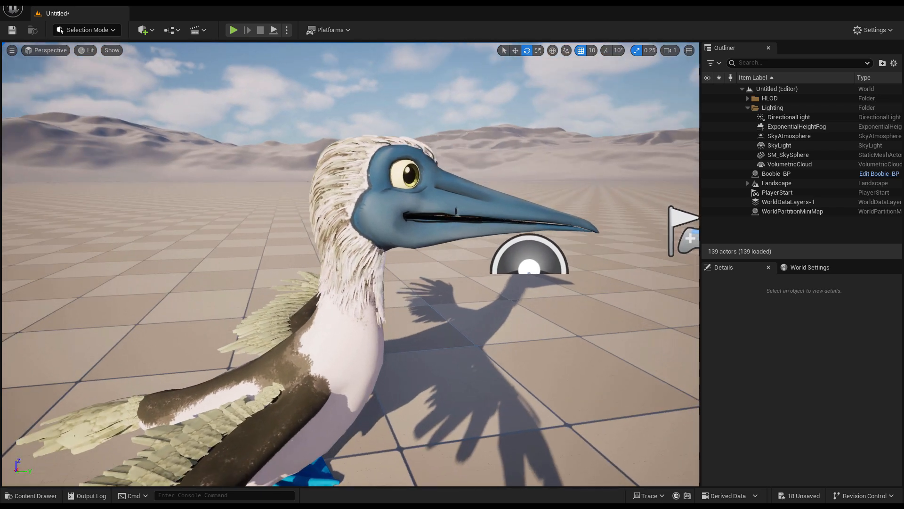
left_click_drag(433, 264, 163, 261, "alt")
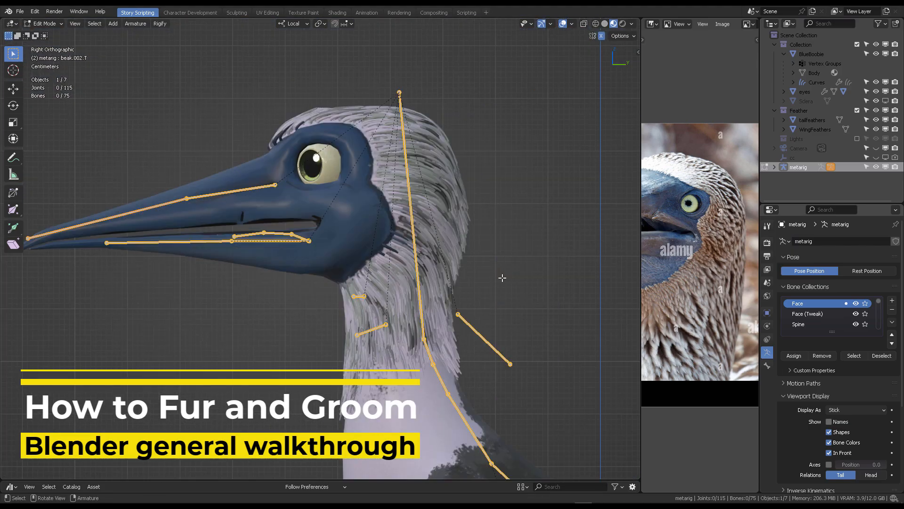
middle_click_drag(502, 278, 280, 303)
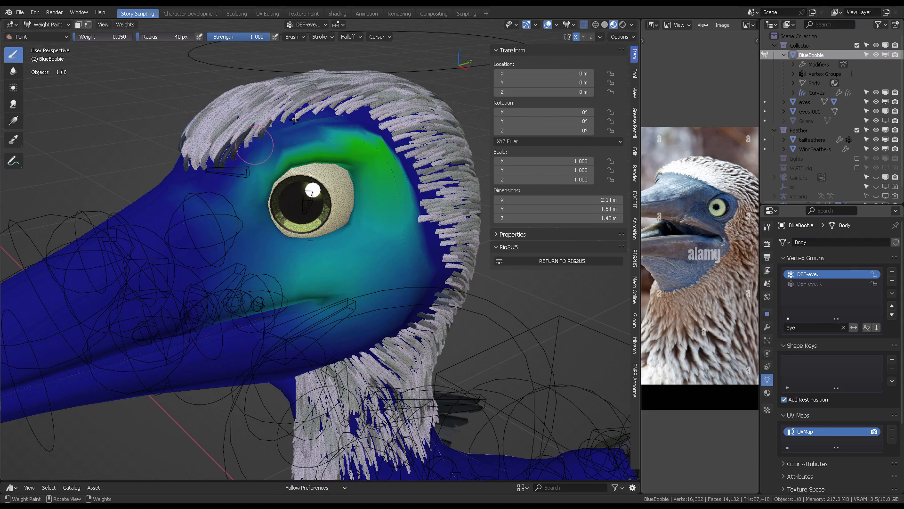
mouse_move(400, 260)
left_mouse_down()
mouse_move(283, 278)
mouse_move(264, 299)
left_mouse_up()
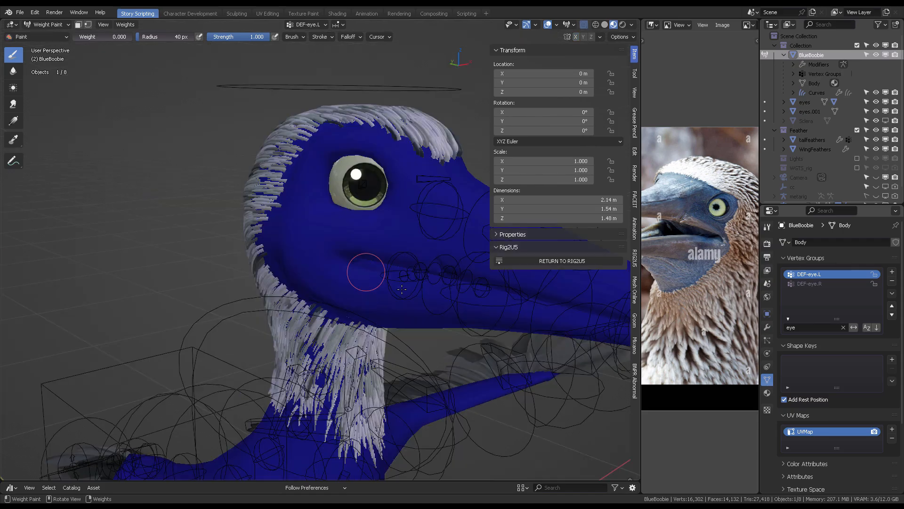
- Switch the body to Vertex Paint mode and set the shader's Attribute node name to col
middle_click_drag(363, 269, 417, 241)
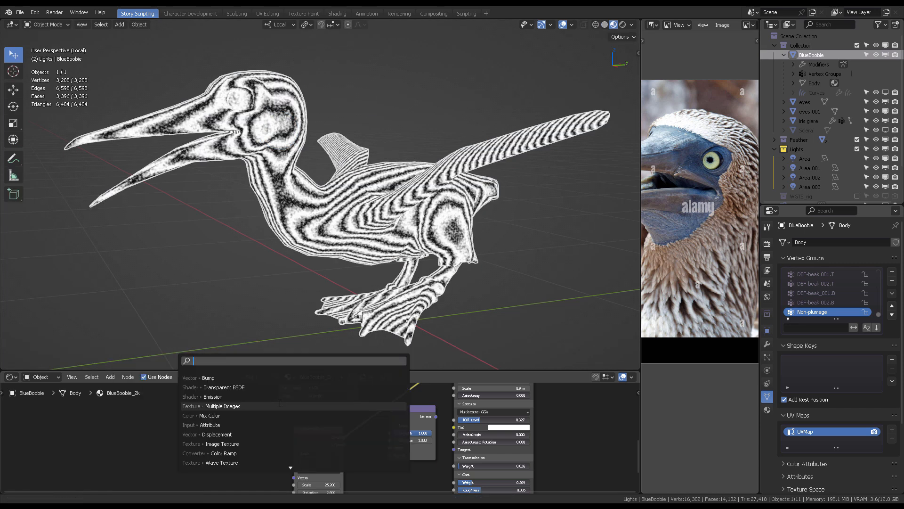
middle_click_drag(287, 421, 303, 421)
key("ctrl+Tab")
left_click(343, 104)
left_click(323, 27)
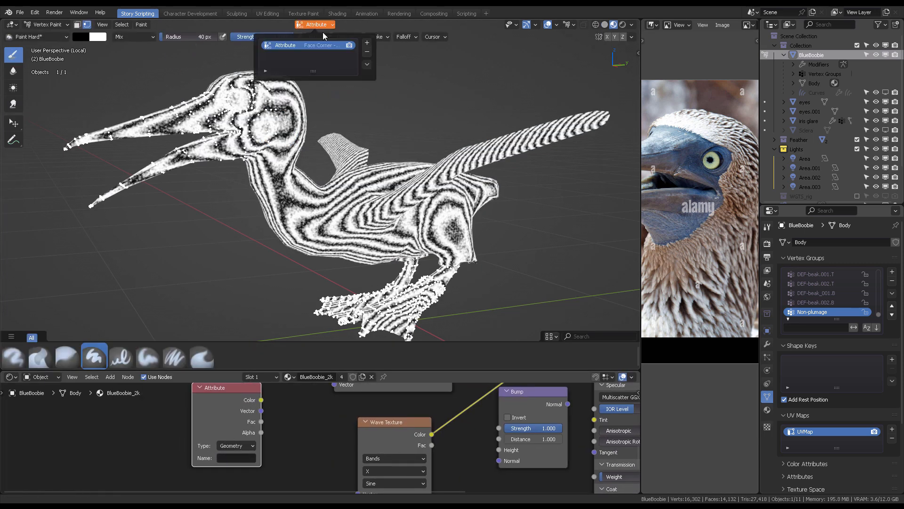
left_click(236, 457)
type("col")
key("Return")
left_click(228, 410, "ctrl+shift")
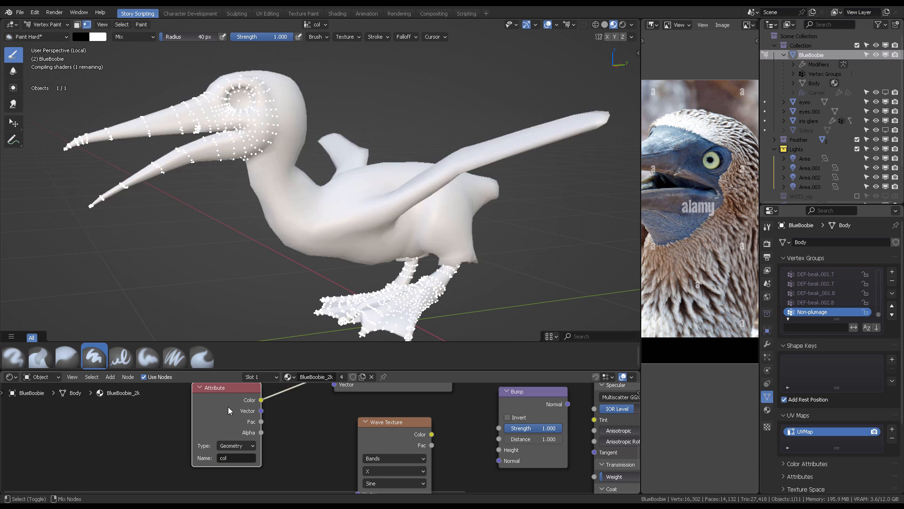
- Add a Mix node and connect the col Attribute color and the Wave Texture color into its inputs
scroll(264, 439, "down", 6)
middle_click_drag(273, 409, 275, 451)
scroll(275, 452, "up", 4)
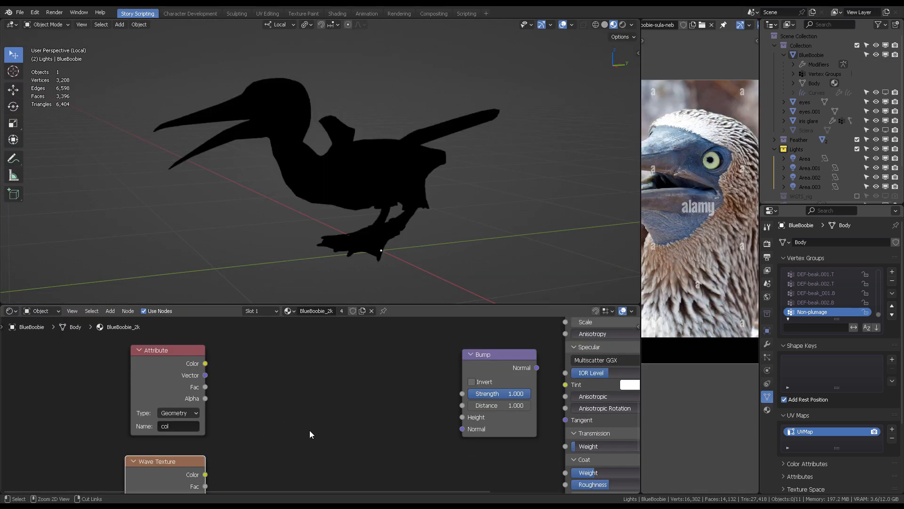
key("shift+a")
type("mix")
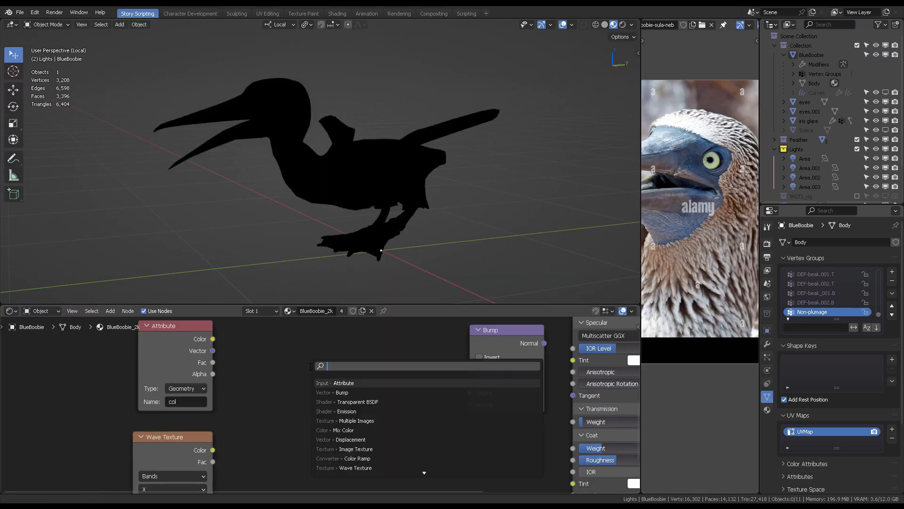
key("Return")
left_click(325, 405)
left_click_drag(213, 338, 270, 463)
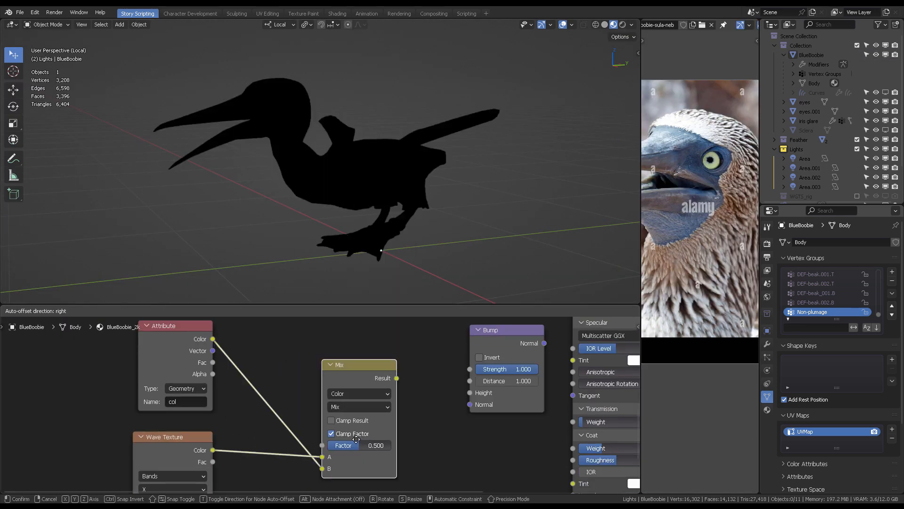
- Set the Mix node's blend mode to Multiply and link its result into the Bump node's Height
left_click(315, 403)
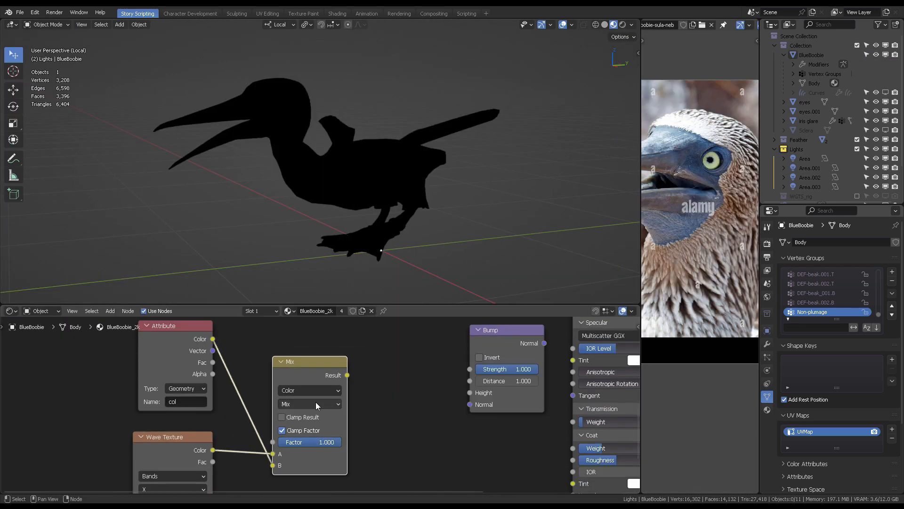
left_click(300, 343)
left_click_drag(347, 375, 434, 379)
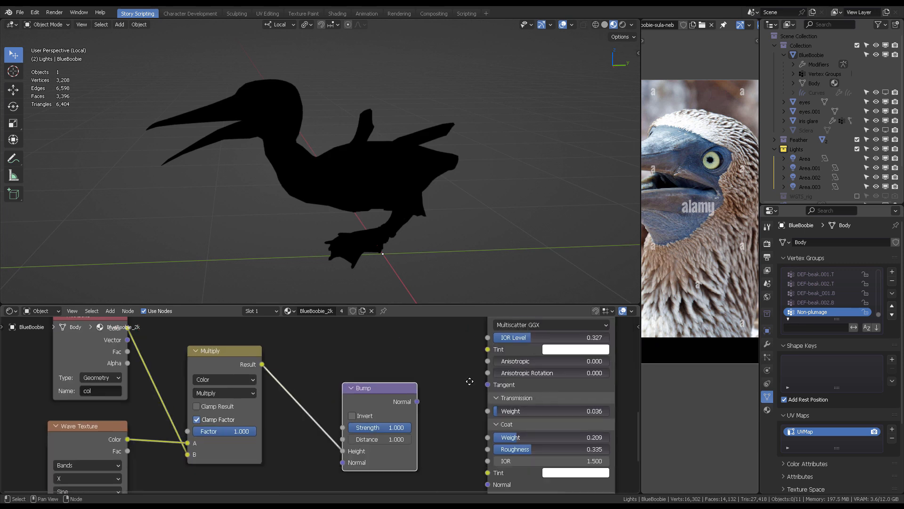
left_click_drag(402, 354, 474, 439)
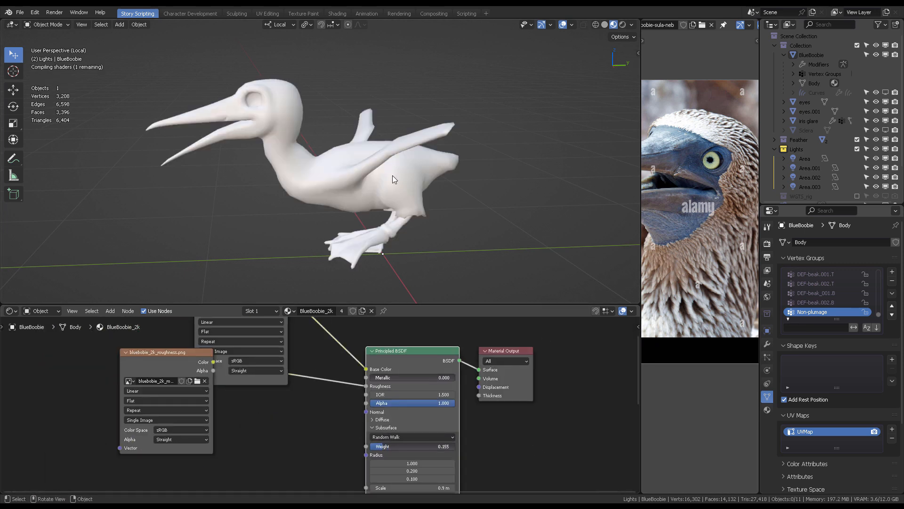
- Increase the Principled BSDF's coat Roughness while checking the shaded booby
scroll(392, 175, "up", 10)
middle_click_drag(412, 165, 430, 186)
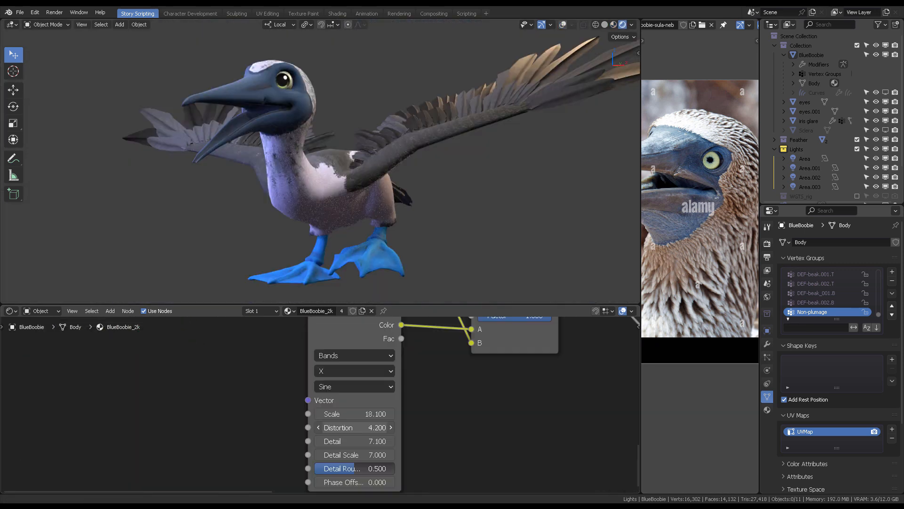
scroll(403, 194, "up", 5)
middle_click_drag(403, 194, 436, 251)
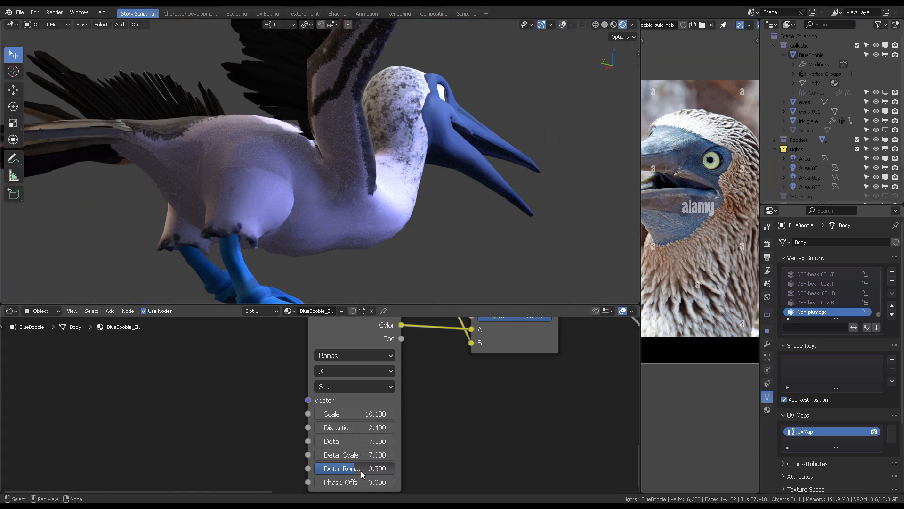
middle_click_drag(385, 400, 2, 473)
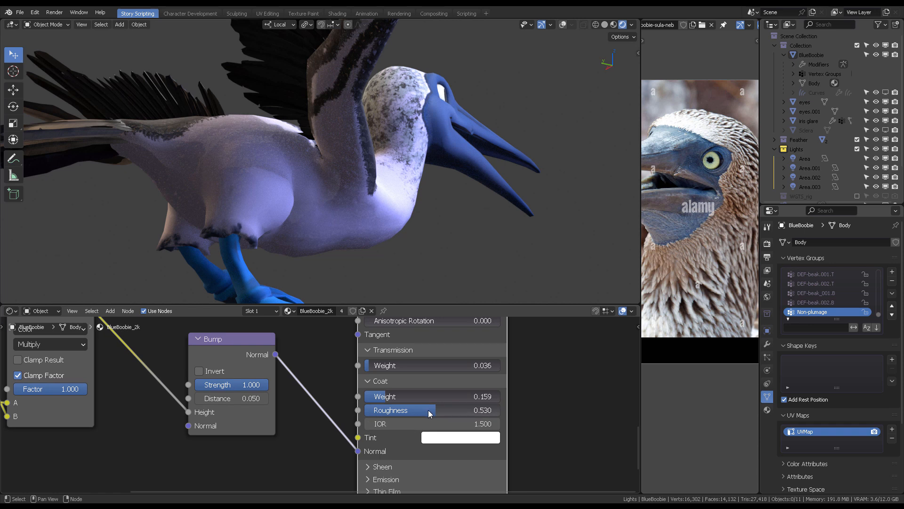
left_click_drag(397, 409, 460, 410)
- Set the Wave Texture's Scale to about 65.7
middle_click_drag(101, 432, 450, 411)
left_click_drag(221, 466, 266, 465)
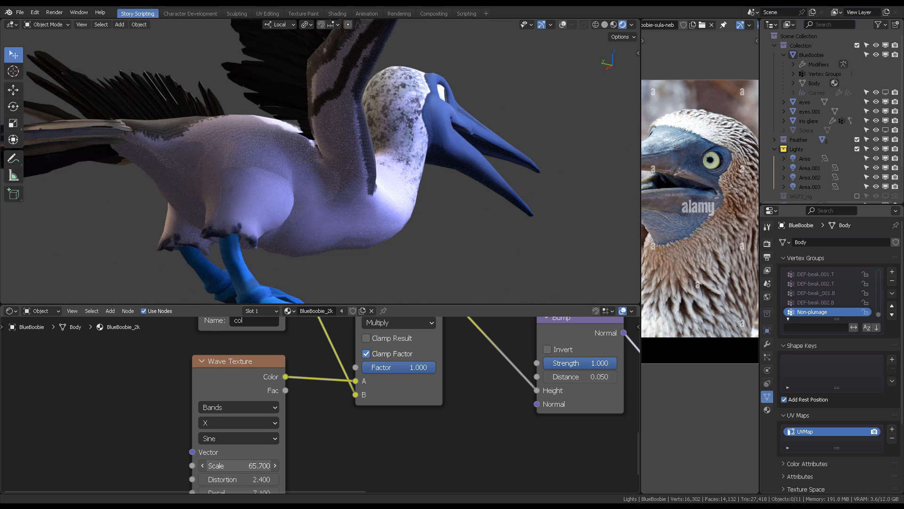
middle_click_drag(503, 206, 403, 198)
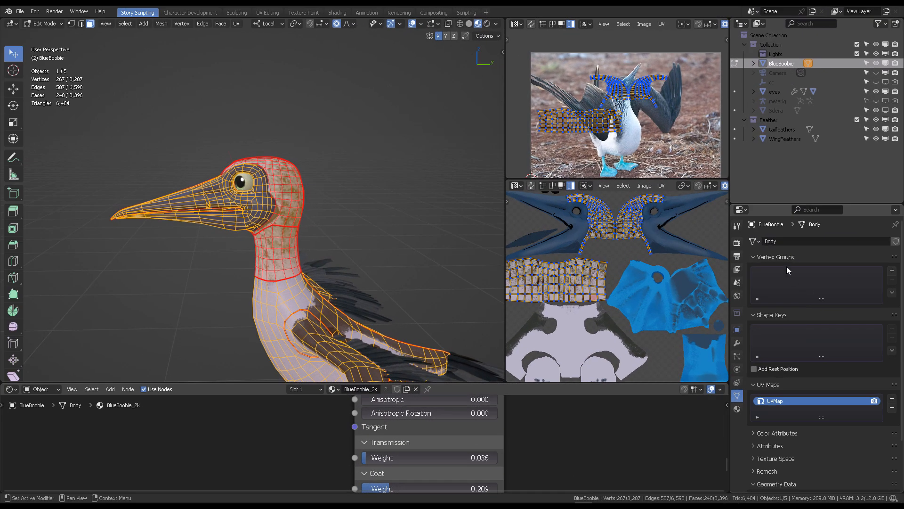
- Add a vertex group named head and assign the selected head vertices to it
left_click(891, 271)
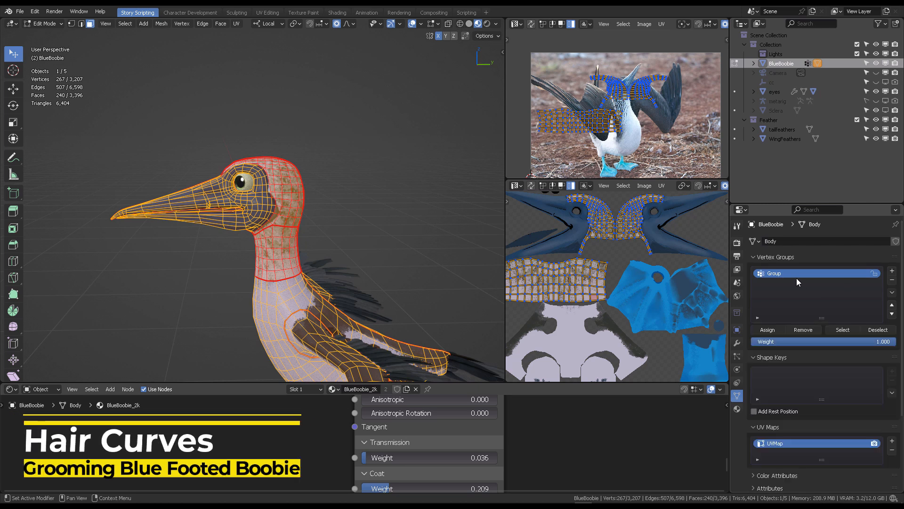
double_click(792, 274)
type("head")
key("Return")
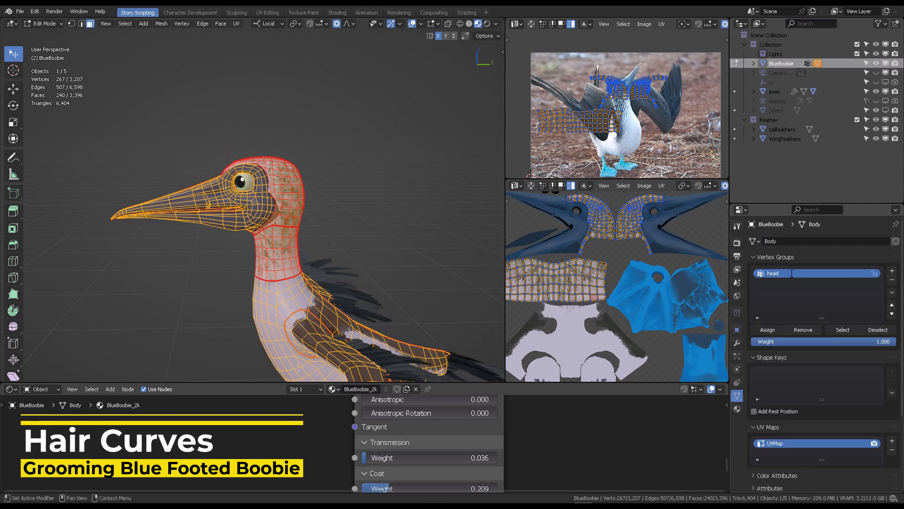
left_click(767, 330)
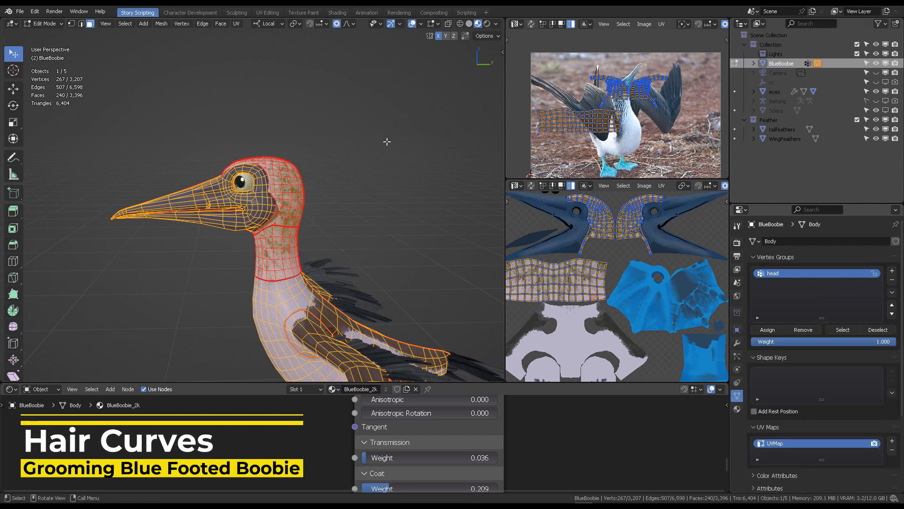
- Leave Edit Mode and add an Empty Hair curves object on the BlueBoobie body
middle_click_drag(387, 142, 363, 149)
key("ctrl+Tab")
left_click(302, 145)
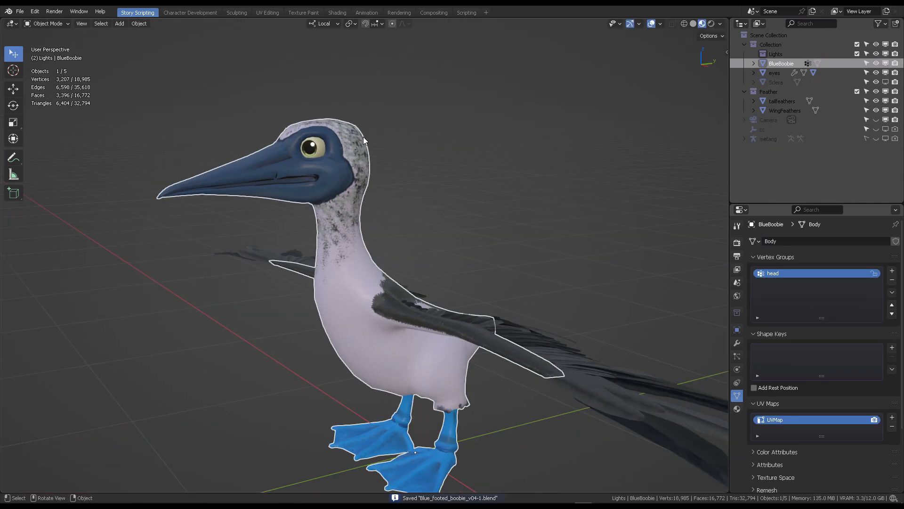
key("shift+a")
mouse_move(367, 172)
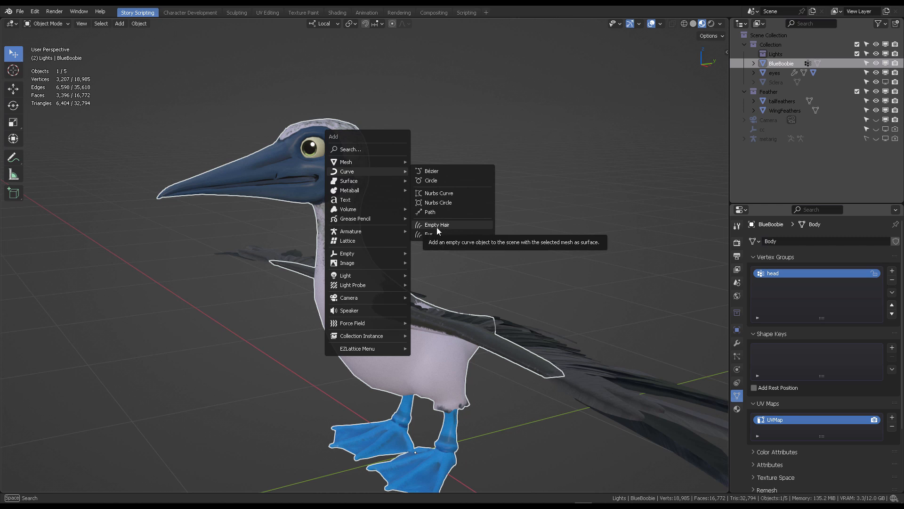
left_click(437, 226)
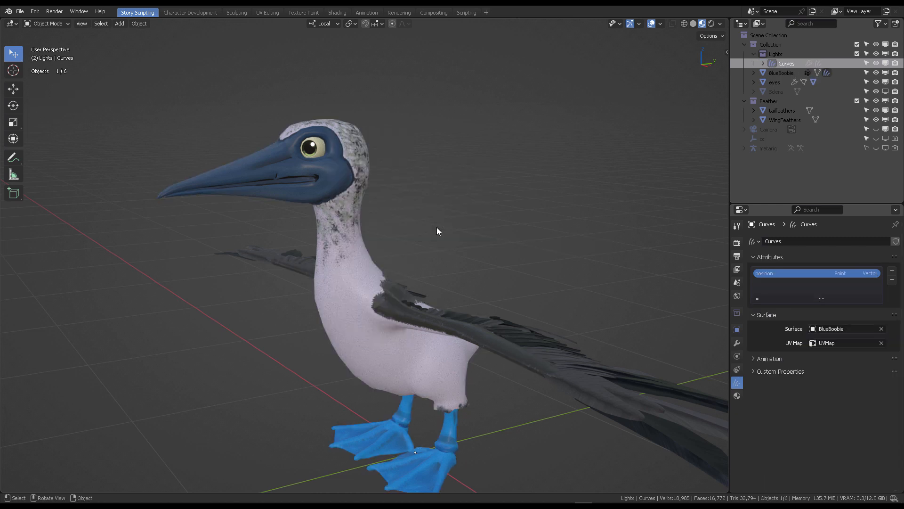
- Add radius and color attributes to the new hair curves object
middle_click_drag(560, 97, 584, 107)
scroll(542, 109, "up", 2)
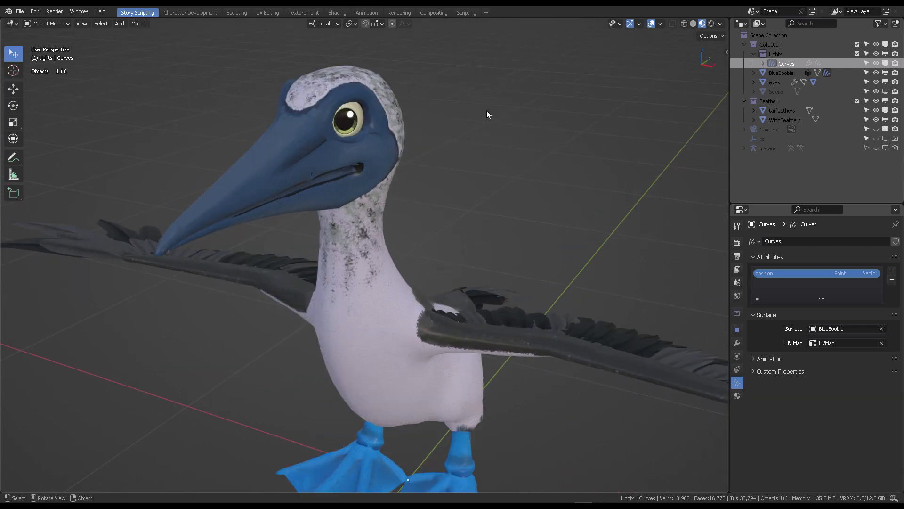
middle_click_drag(487, 110, 476, 162, "shift")
middle_click_drag(475, 163, 426, 124)
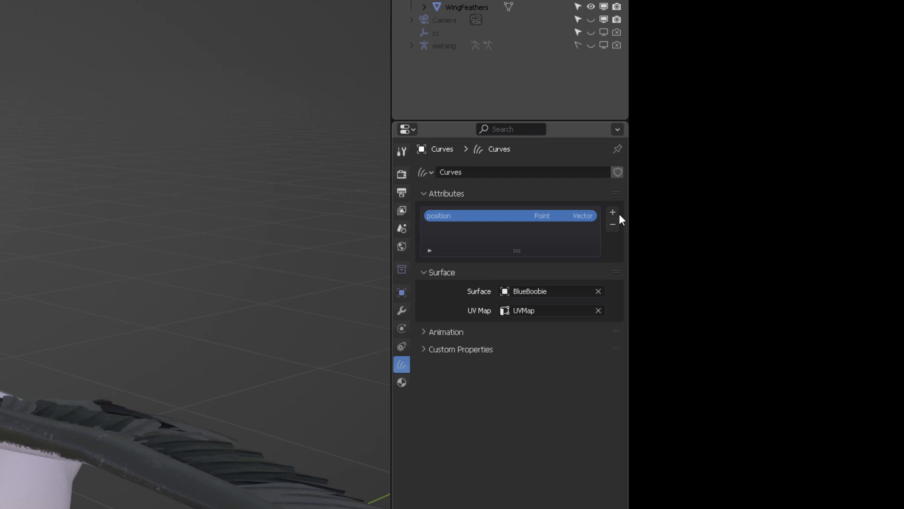
left_click(614, 212)
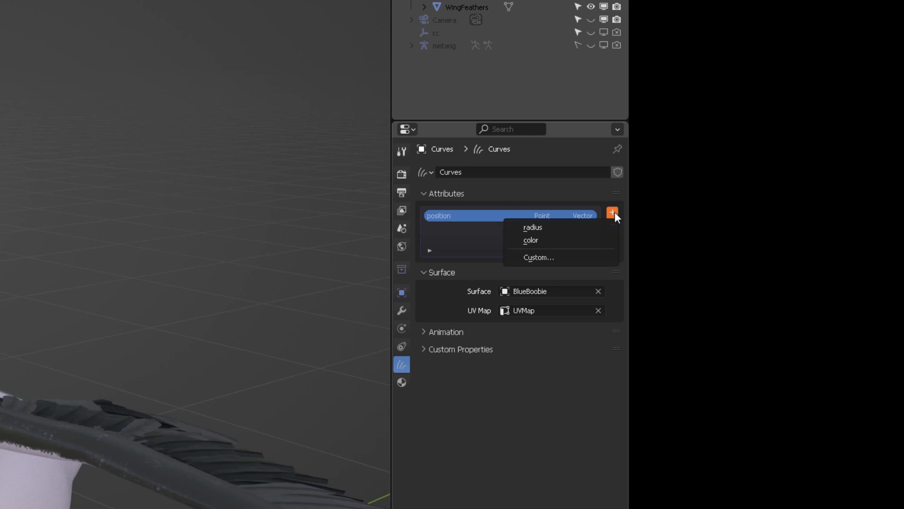
left_click(557, 229)
left_click(613, 212)
left_click(537, 237)
- Open the Groom Exporter sidebar, expand its Curves section and map Groom_color to the color attribute
key("n")
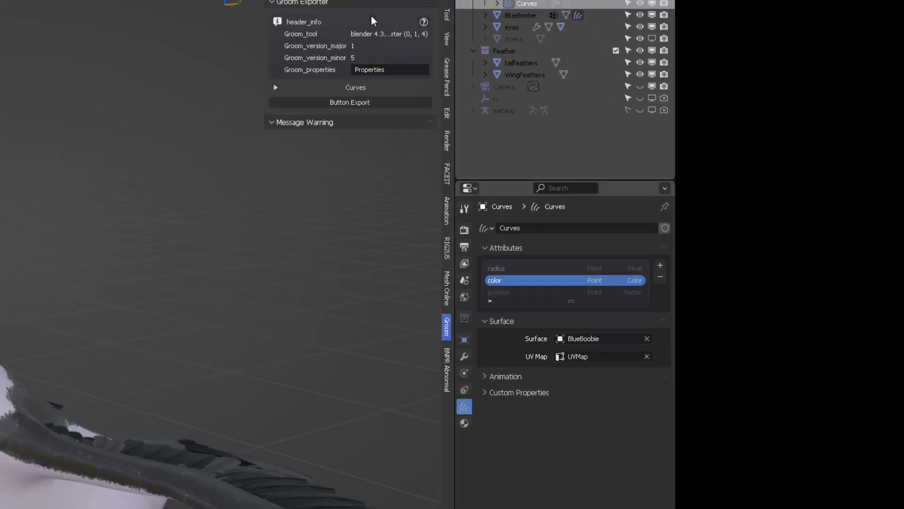
left_click(407, 60)
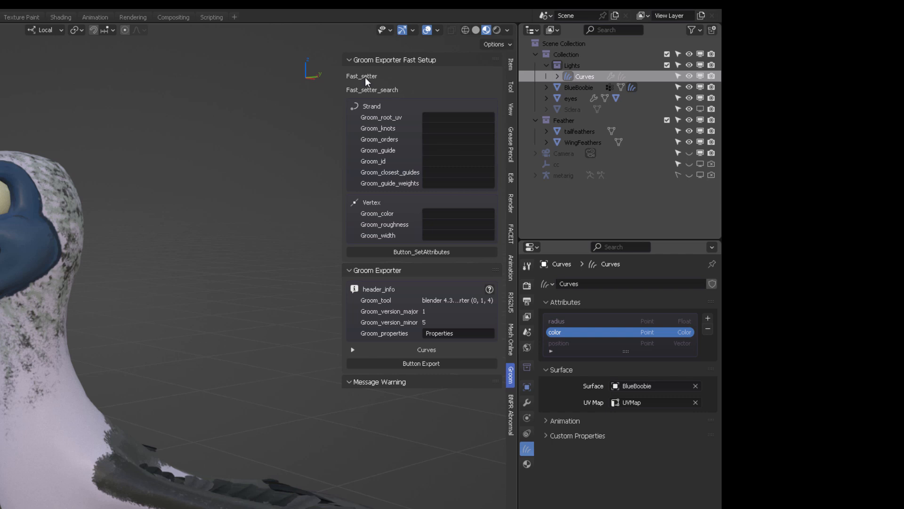
left_click(370, 65)
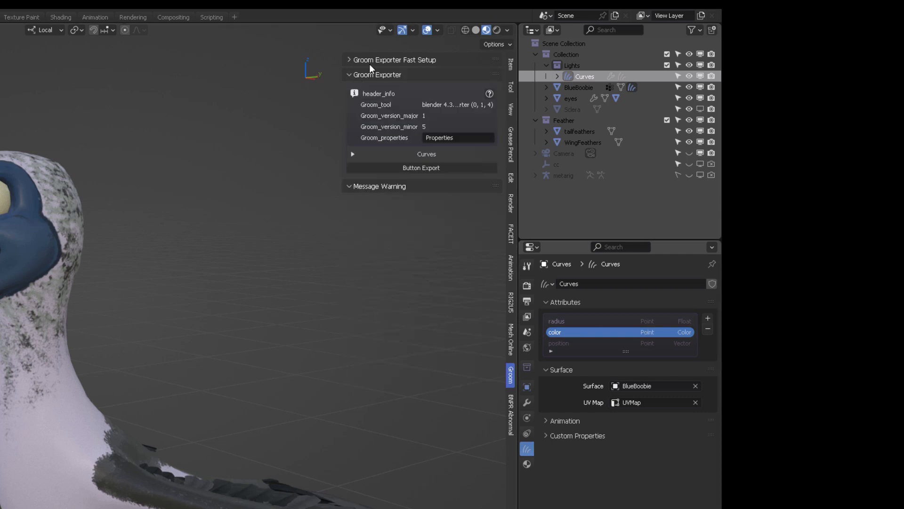
left_click(364, 153)
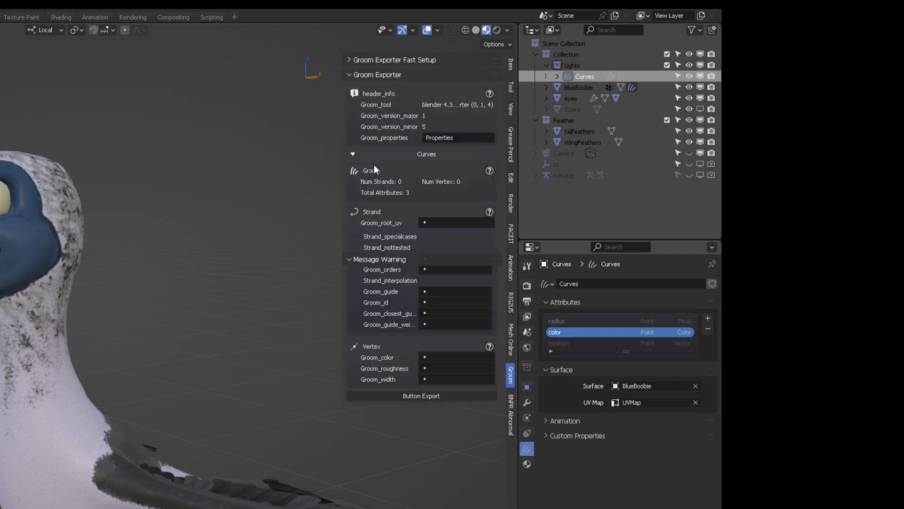
left_click(431, 357)
left_click(424, 370)
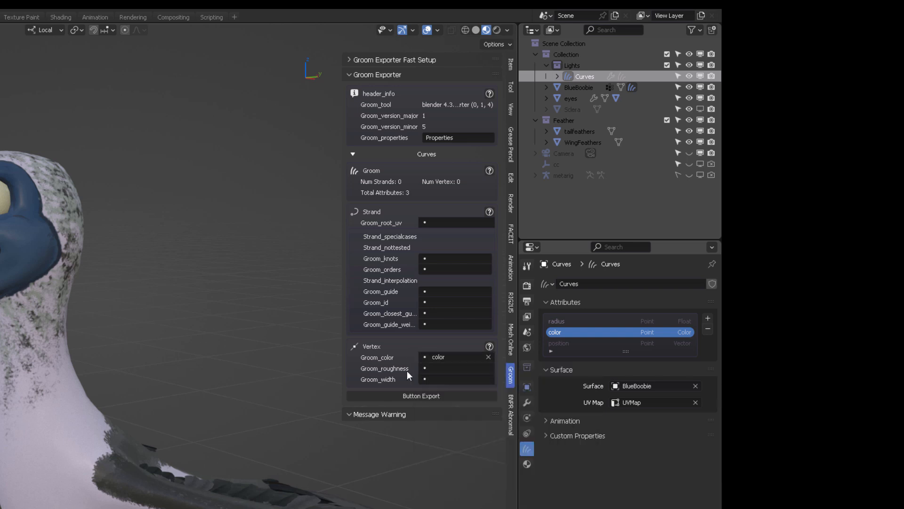
- Add a custom point float attribute named roughness to the hair curves
left_click(708, 318)
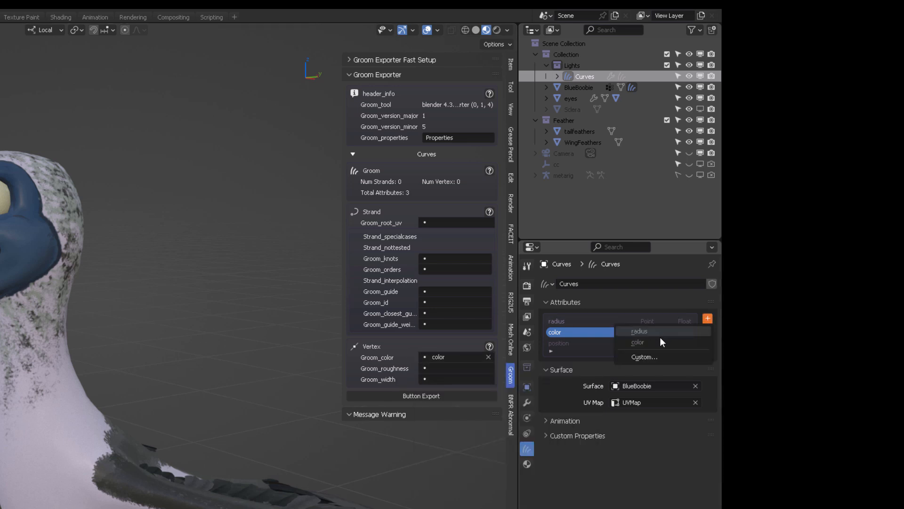
left_click(644, 357)
left_click(639, 360)
type("rou")
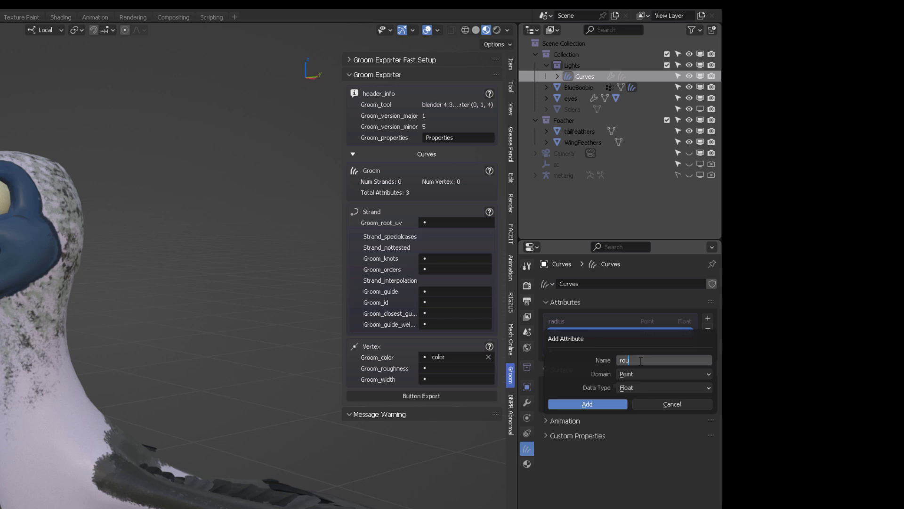
type("ghness")
key("Return")
left_click(595, 406)
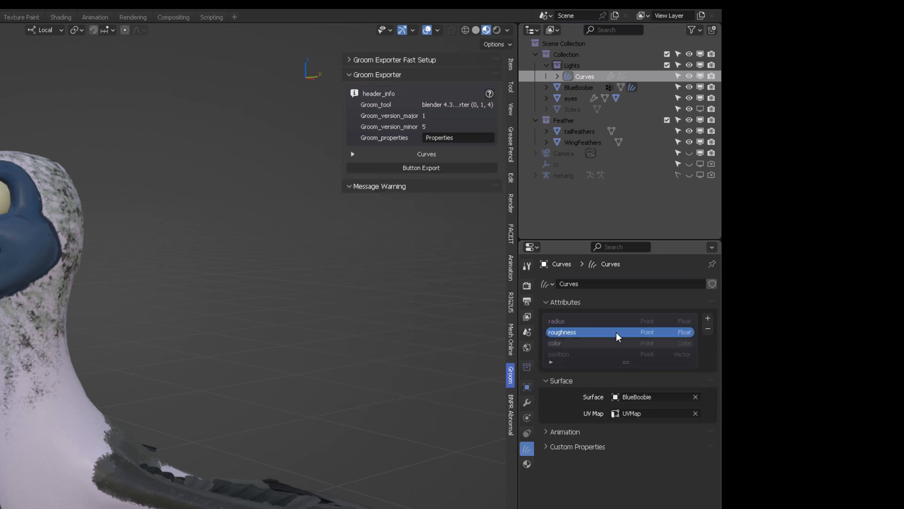
- Map Groom_color to color, Groom_roughness to roughness and Groom_width to radius in the Groom Exporter
left_click(385, 157)
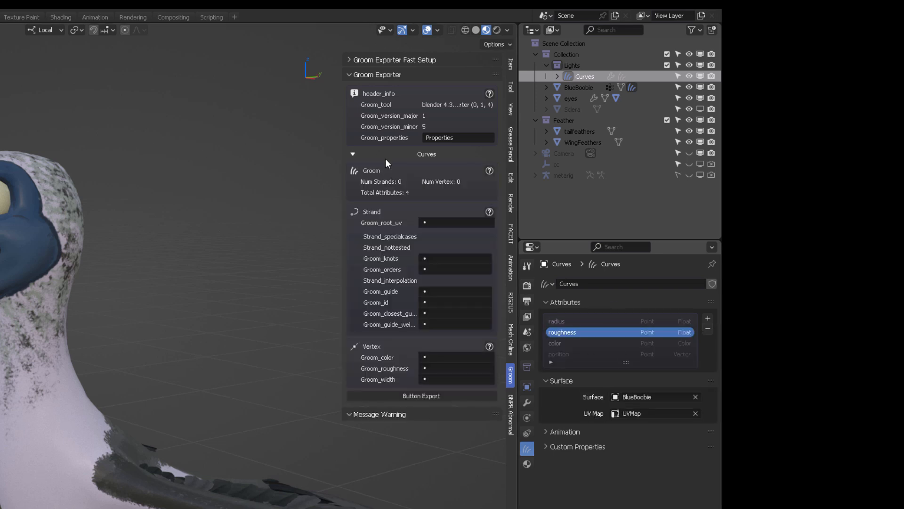
left_click(431, 358)
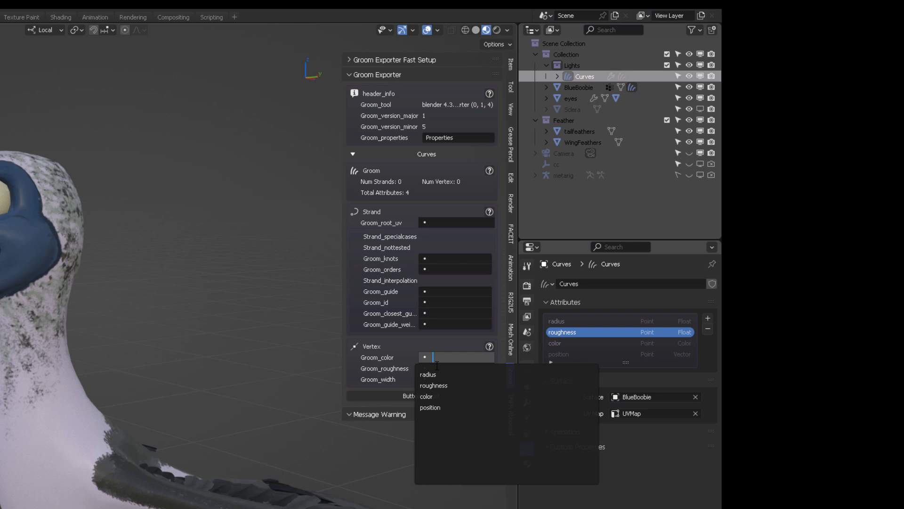
left_click(433, 396)
left_click(433, 368)
left_click(433, 396)
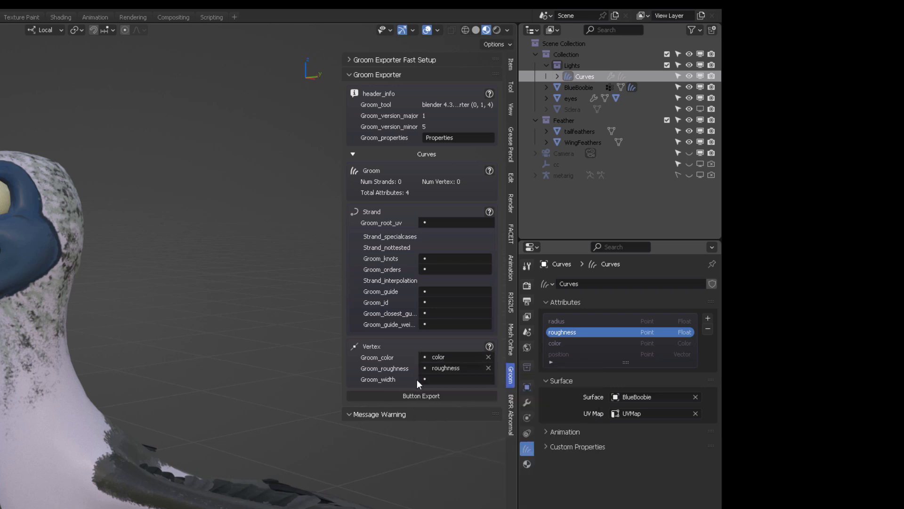
left_click(431, 379)
left_click(434, 396)
- Assign the BlueBoobie_2k material to the Curves object
left_click(579, 87)
left_click(583, 77)
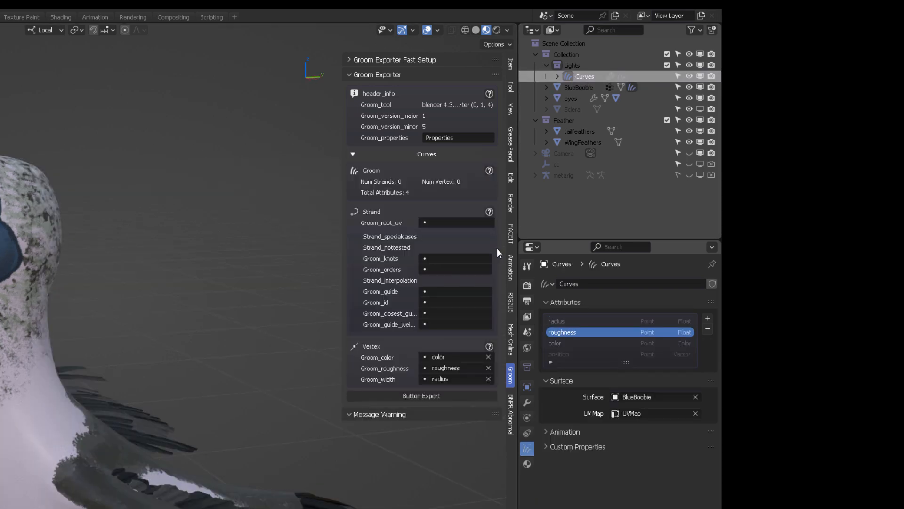
left_click(528, 464)
left_click(545, 330)
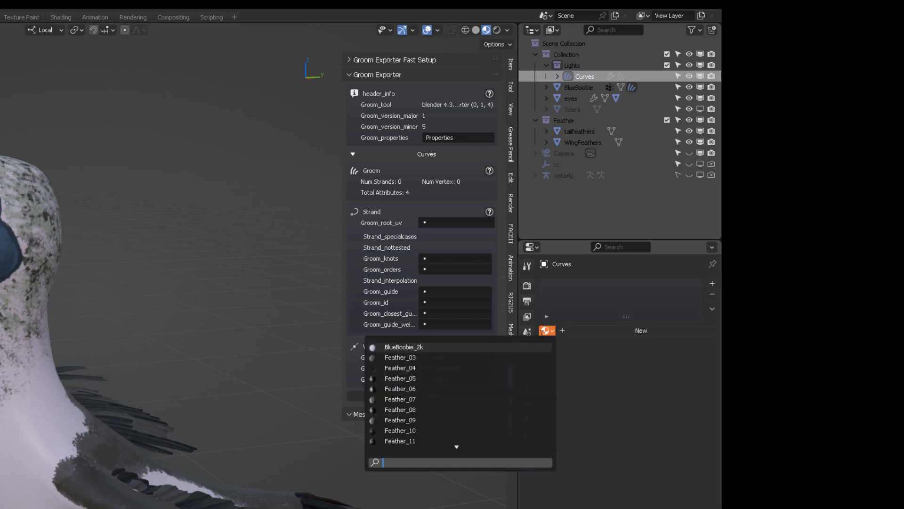
left_click(447, 348)
- Reselect the Curves object and expand the Groom Exporter's Curves section to review the attribute mappings
left_click(30, 215)
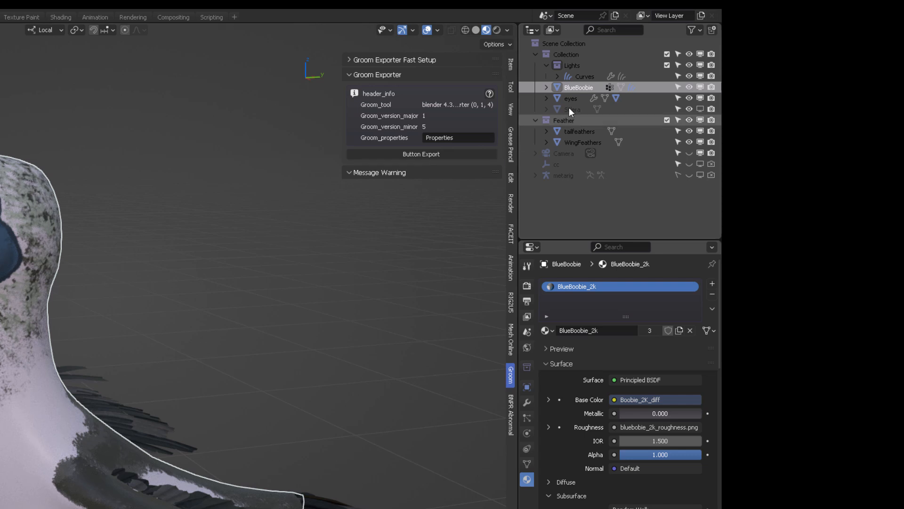
left_click(585, 79)
left_click(365, 156)
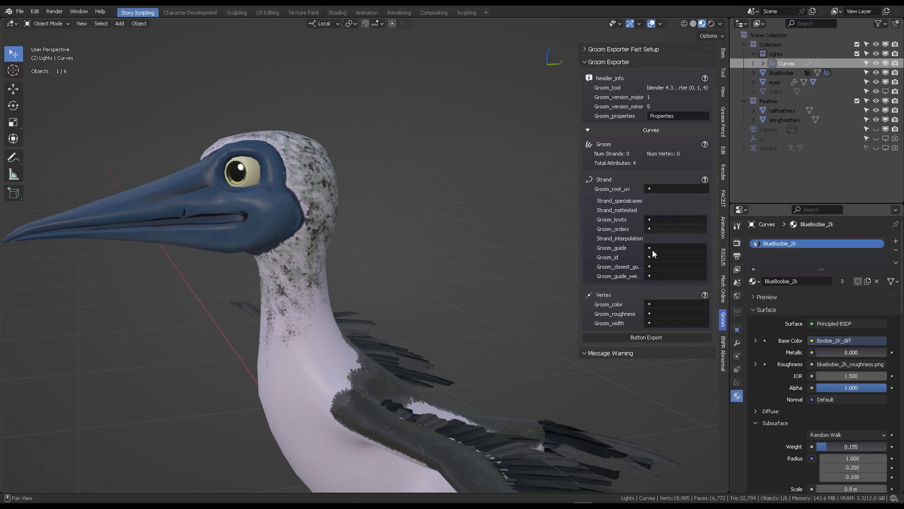
left_click(655, 306)
key("Escape")
- Switch the Curves object into Sculpt Mode
middle_click_drag(380, 145, 315, 172)
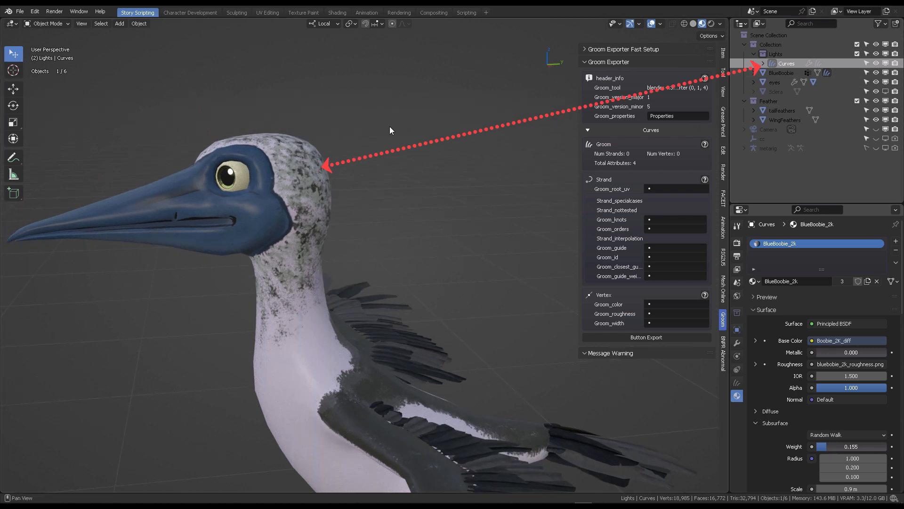
key("ctrl+Tab")
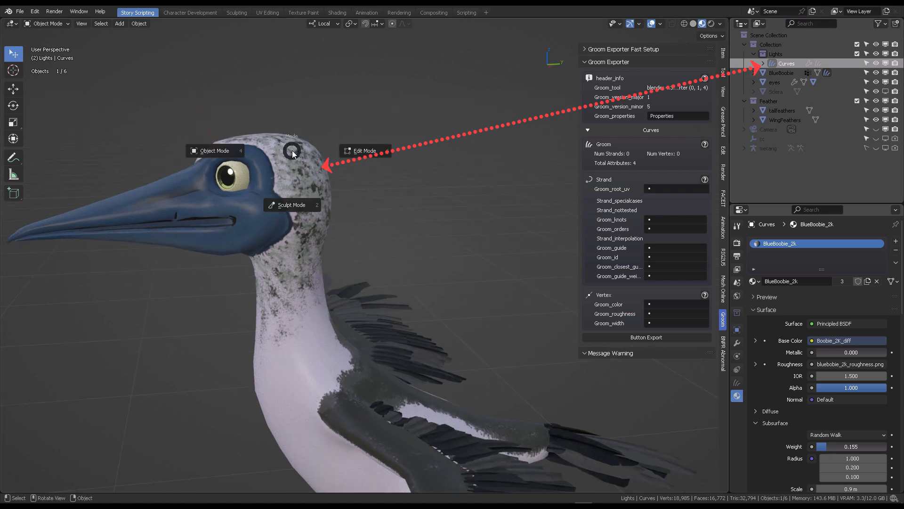
left_click(295, 207)
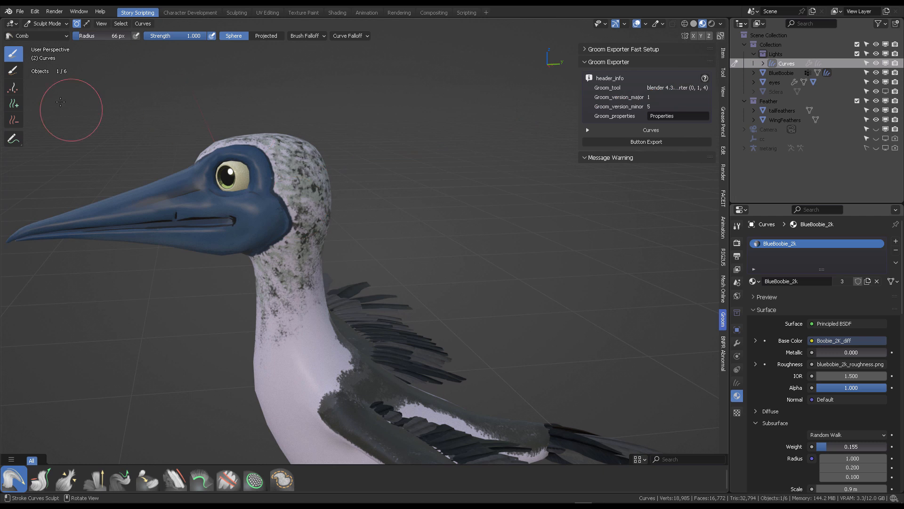
- Add a couple of test hair curves on top of the booby's head with the Add brush
left_click(14, 105)
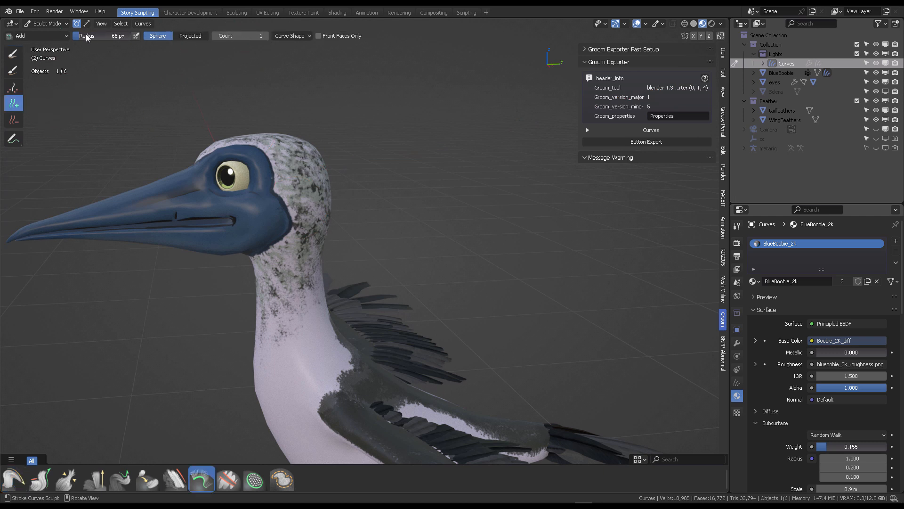
middle_click_drag(281, 93, 339, 109)
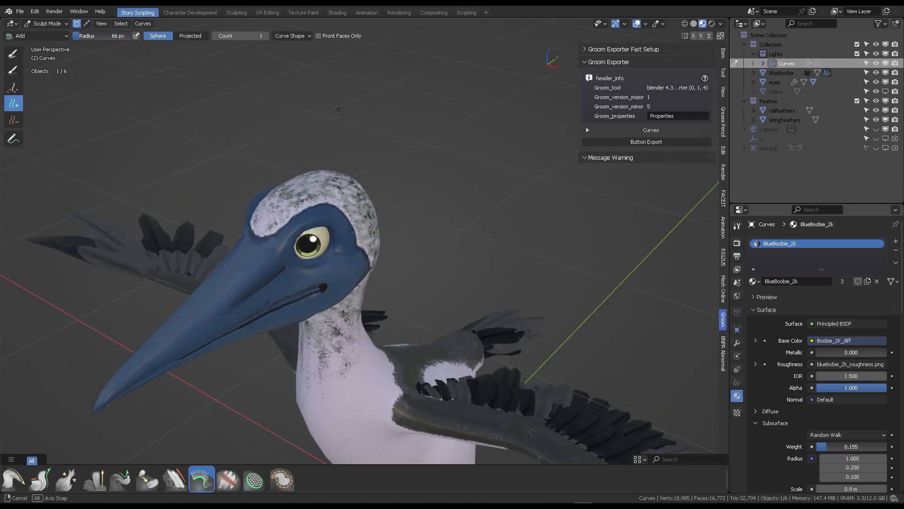
middle_click_drag(346, 161, 409, 167)
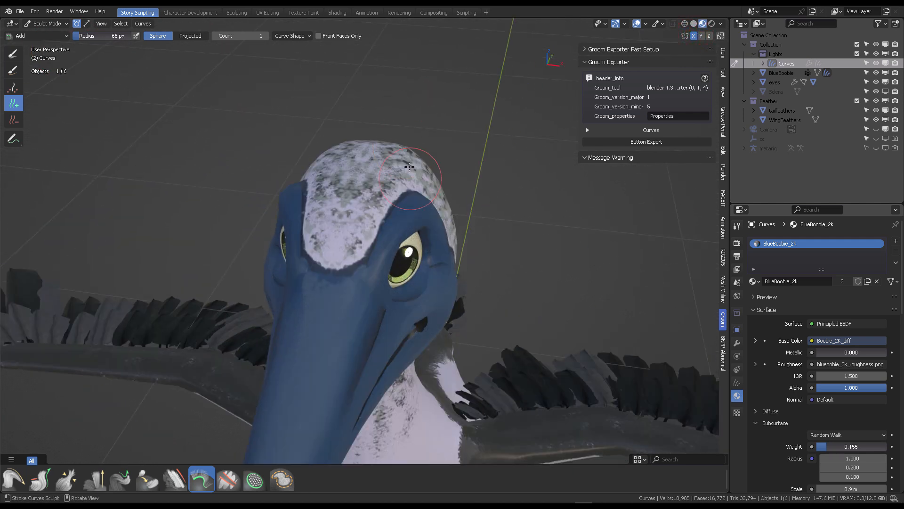
left_click(390, 174)
scroll(460, 148, "down", 5)
mouse_move(461, 147)
middle_mouse_down()
mouse_move(431, 112)
mouse_move(423, 161)
mouse_move(414, 156)
mouse_move(443, 162)
mouse_move(442, 154)
middle_mouse_up()
scroll(414, 156, "up", 4)
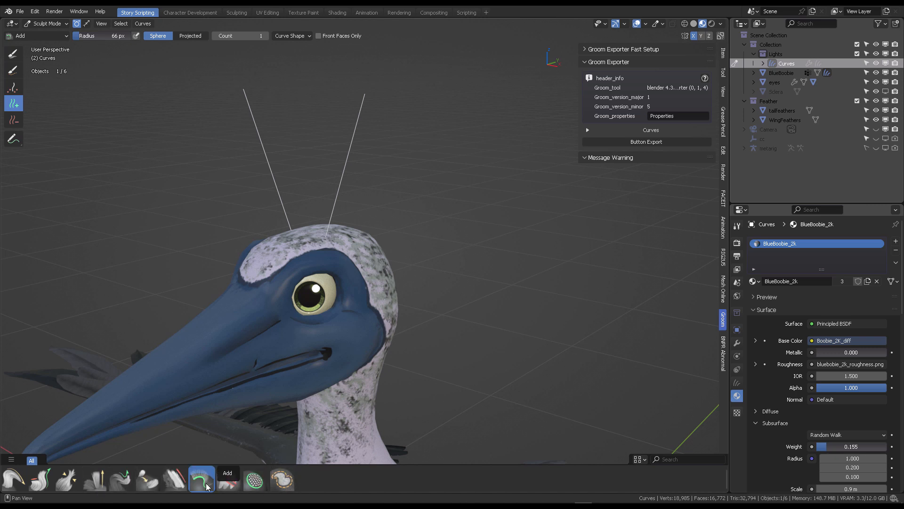
- Try to erase the test curves with the Delete brush
left_click(228, 479)
left_click_drag(397, 41, 373, 108)
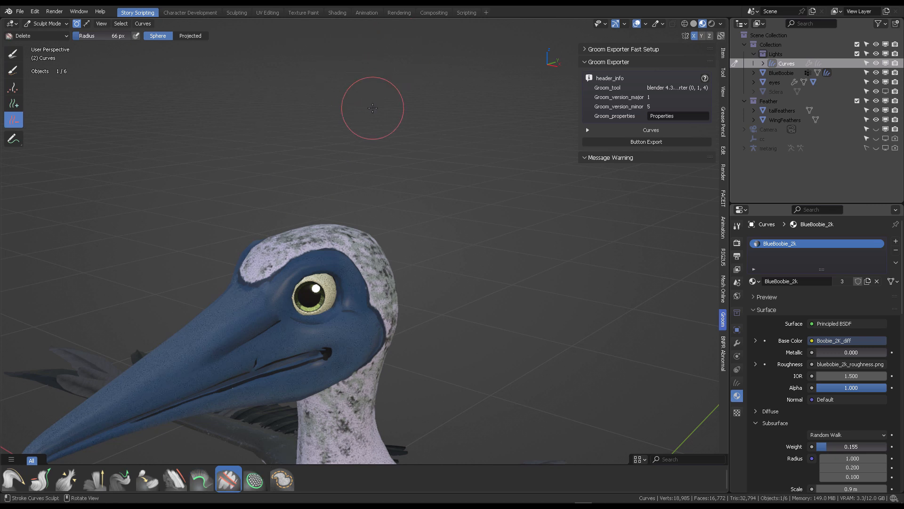
left_click(19, 55)
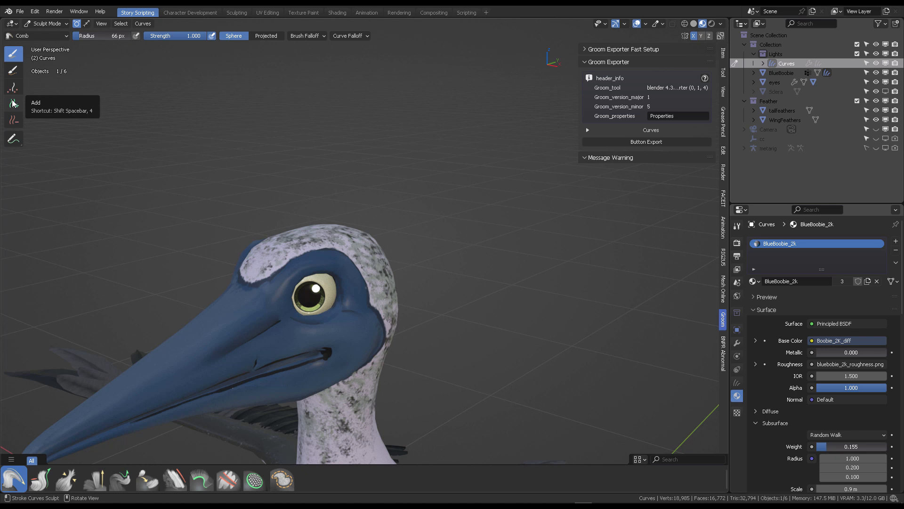
left_click(13, 102)
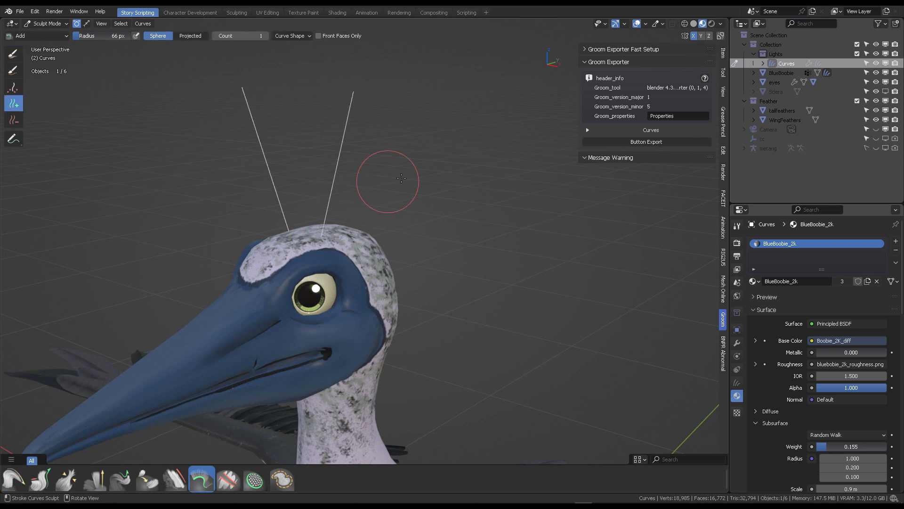
middle_click_drag(401, 178, 176, 113)
- Switch to the Comb brush and open the curve sculpt brush library
left_click(13, 56)
left_click(38, 36)
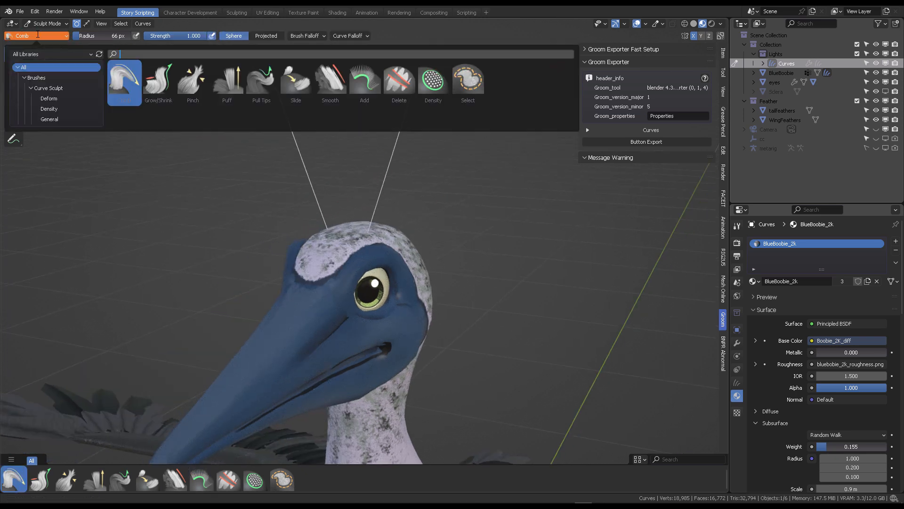
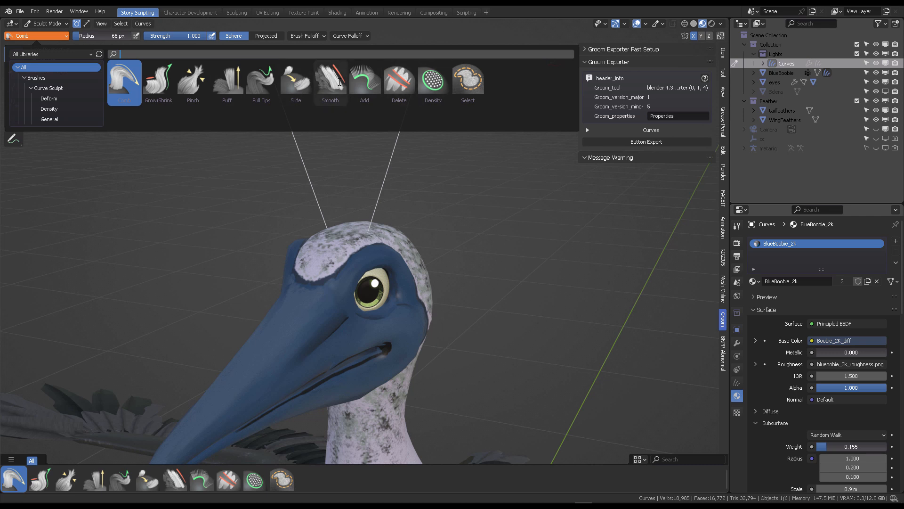
- Switch to the Grow/Shrink brush and shorten the two test curves on top of the head
left_click(38, 35)
left_click(162, 82)
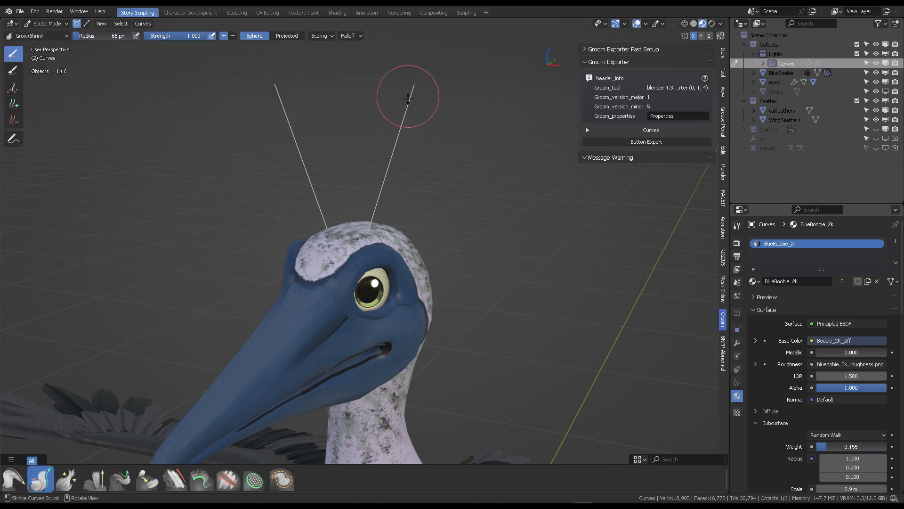
mouse_move(434, 125)
left_mouse_down("ctrl")
mouse_move(417, 91)
mouse_move(411, 99)
mouse_move(431, 93)
mouse_move(402, 114)
left_mouse_up("ctrl")
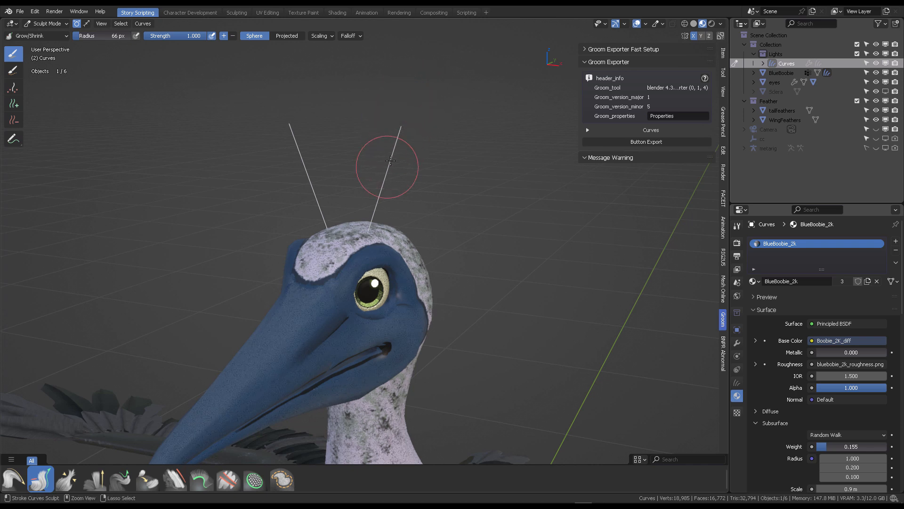
middle_click_drag(382, 194, 106, 62)
- Switch to the Comb brush and, in right side view, comb the short test curves toward the back
left_click(52, 37)
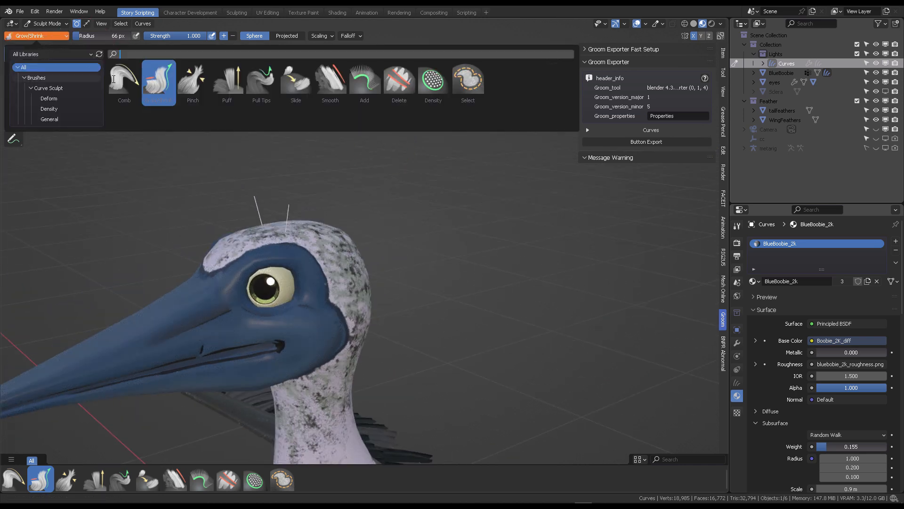
left_click(137, 82)
key("KP_3")
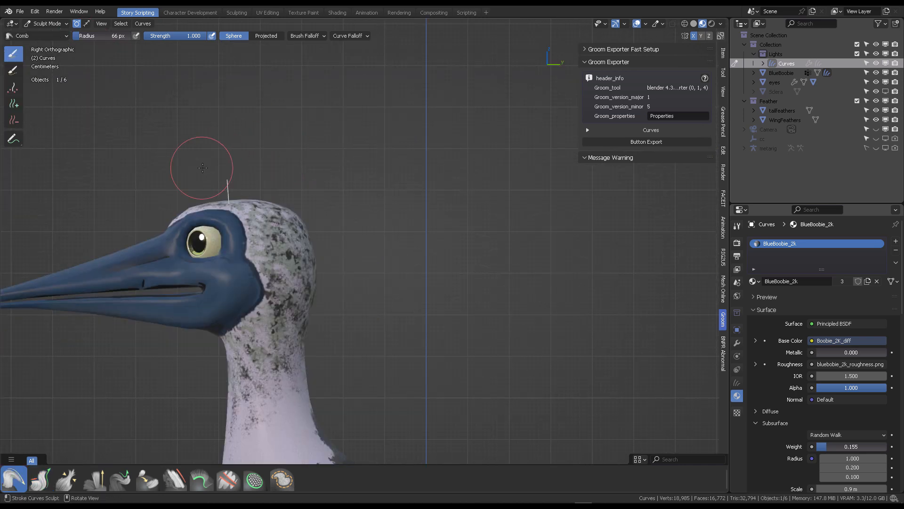
middle_click_drag(292, 146, 123, 123)
- With the Add brush at a 46 px radius, plant several more hair curves across the top of the head
left_click(20, 106)
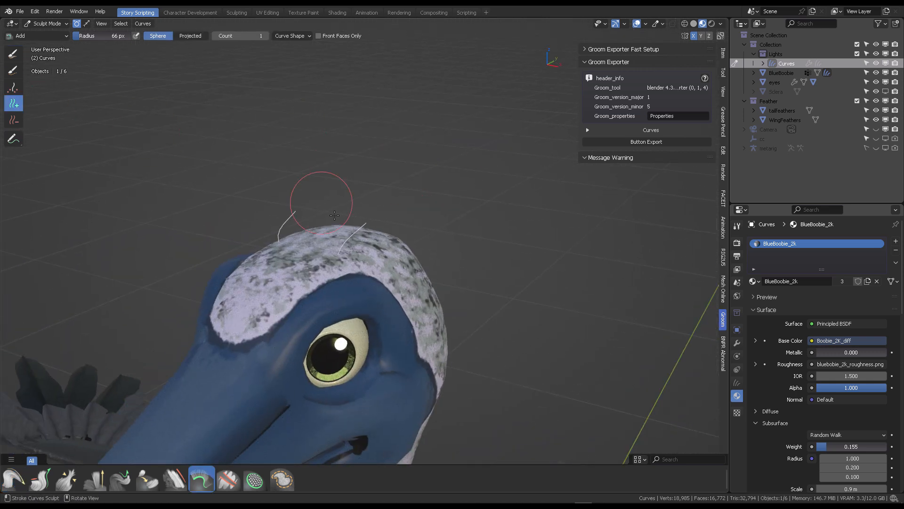
key("f")
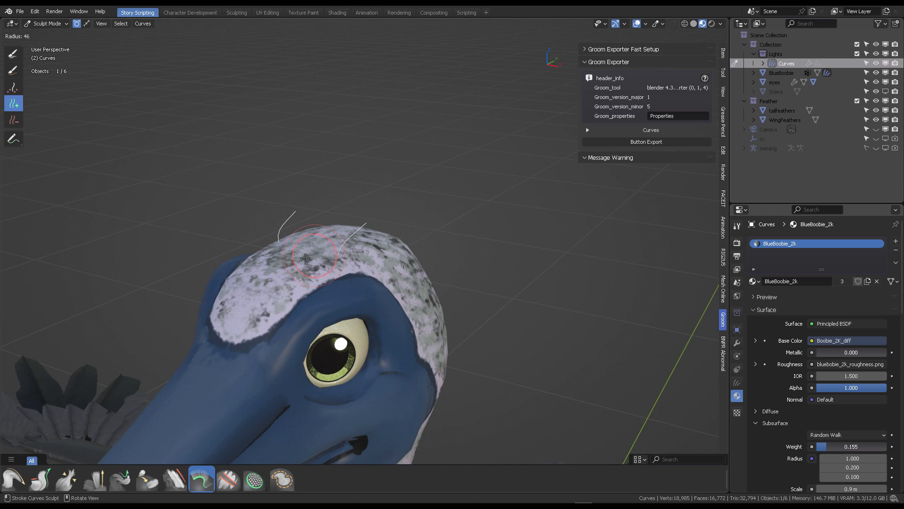
left_click(305, 258)
left_click(300, 270)
middle_click_drag(348, 206, 300, 233)
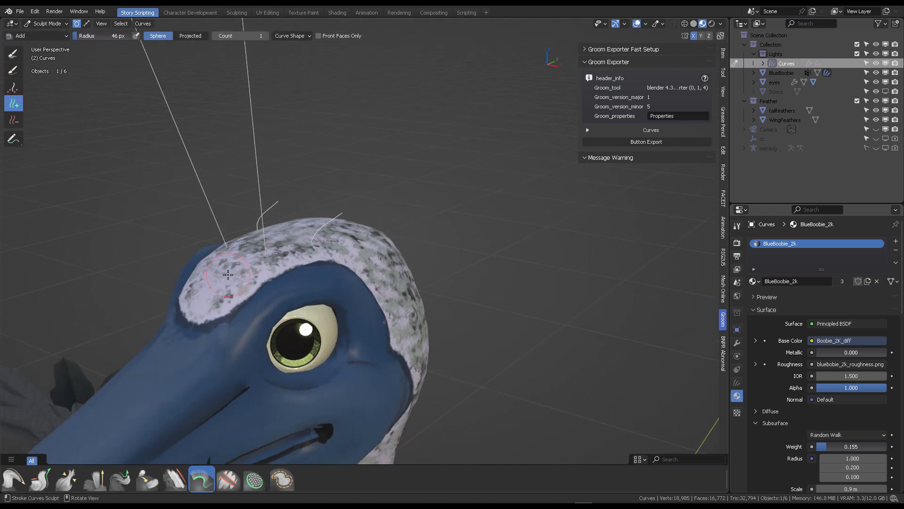
left_click(228, 274)
middle_click_drag(228, 275, 299, 243)
scroll(300, 242, "down", 2)
scroll(358, 268, "up", 4)
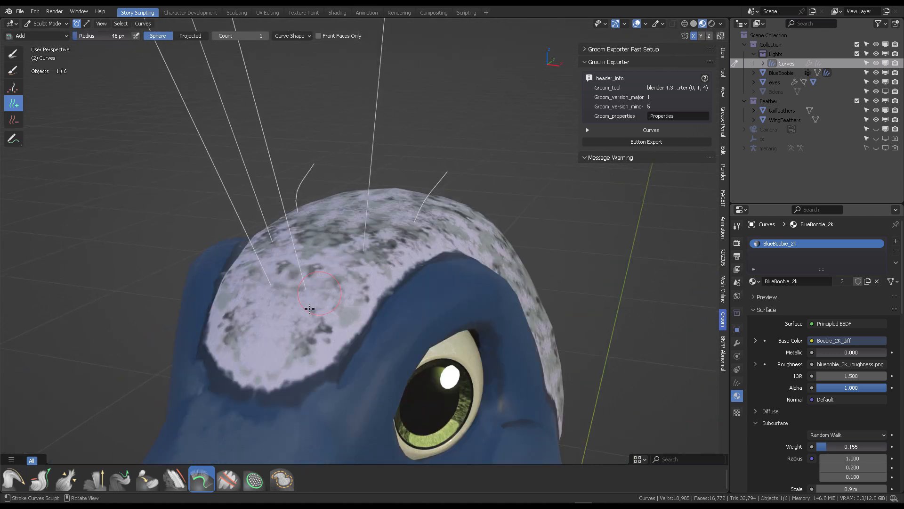
left_click(296, 330)
scroll(306, 315, "down", 6)
middle_click_drag(381, 212, 426, 176)
- Shorten the newly added head curves with the Grow/Shrink brush
left_click(38, 36)
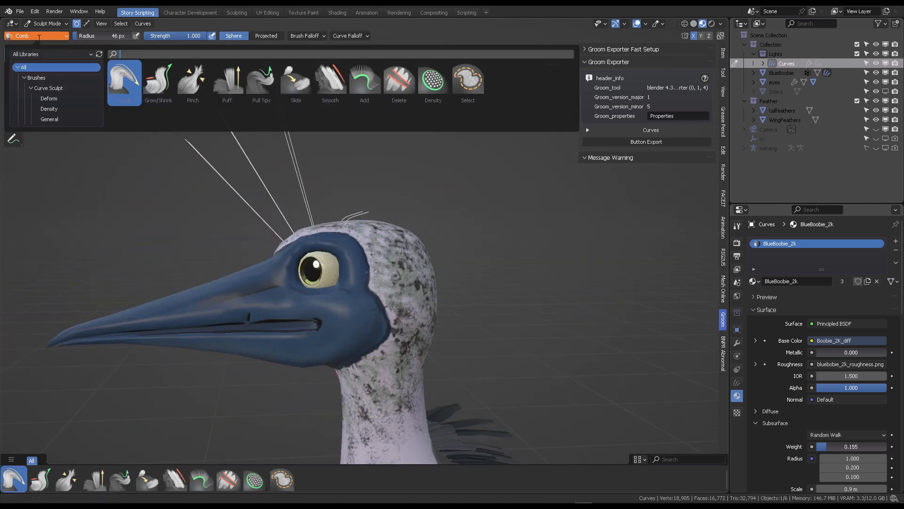
left_click(193, 83)
left_click_drag(187, 140, 217, 135, "ctrl")
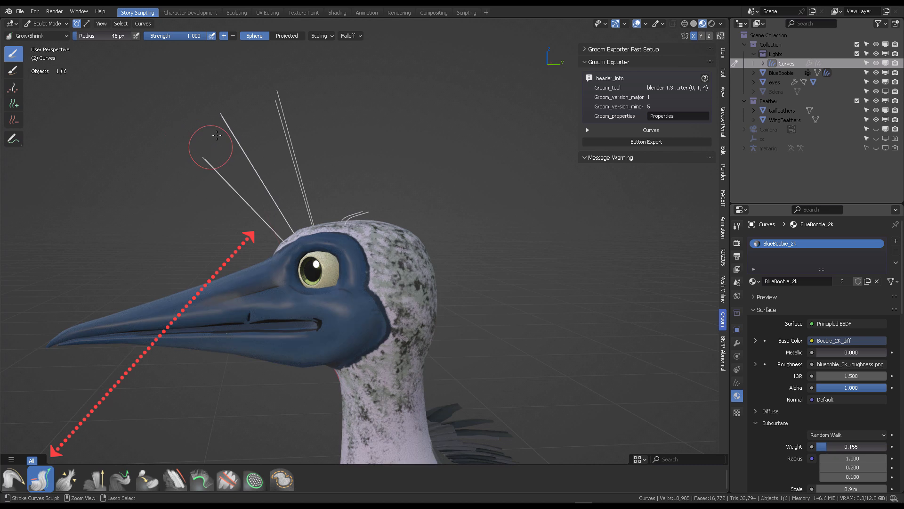
left_click_drag(292, 127, 294, 171, "ctrl")
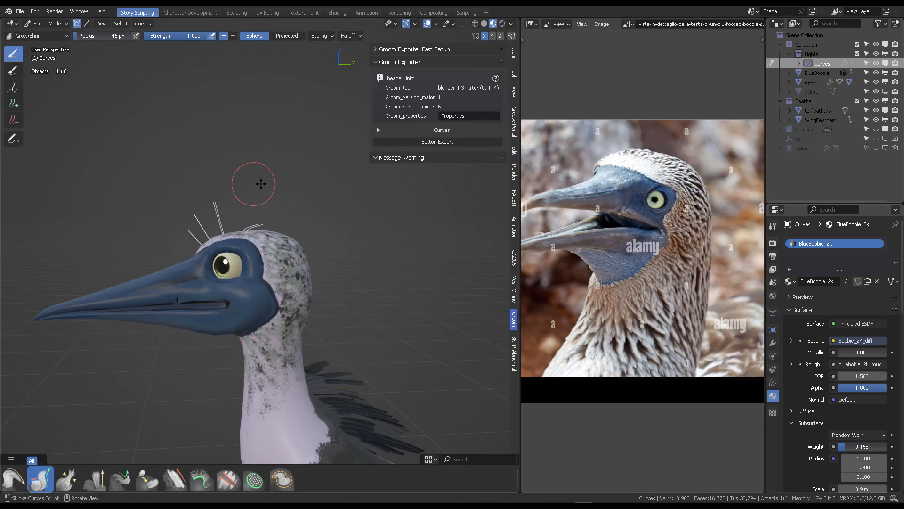
- Widen the reference photo editor of the booby beside the viewport
scroll(212, 171, "up", 3)
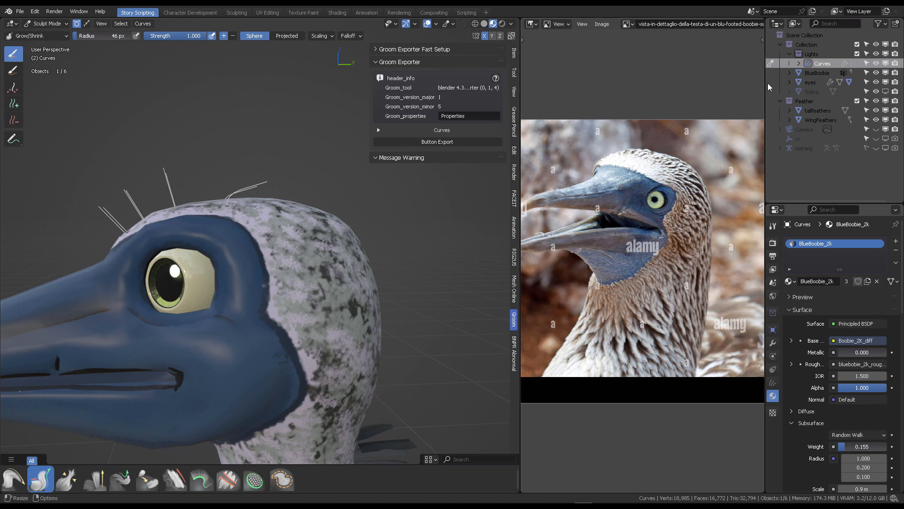
left_click_drag(769, 88, 836, 88)
left_click_drag(520, 189, 640, 188)
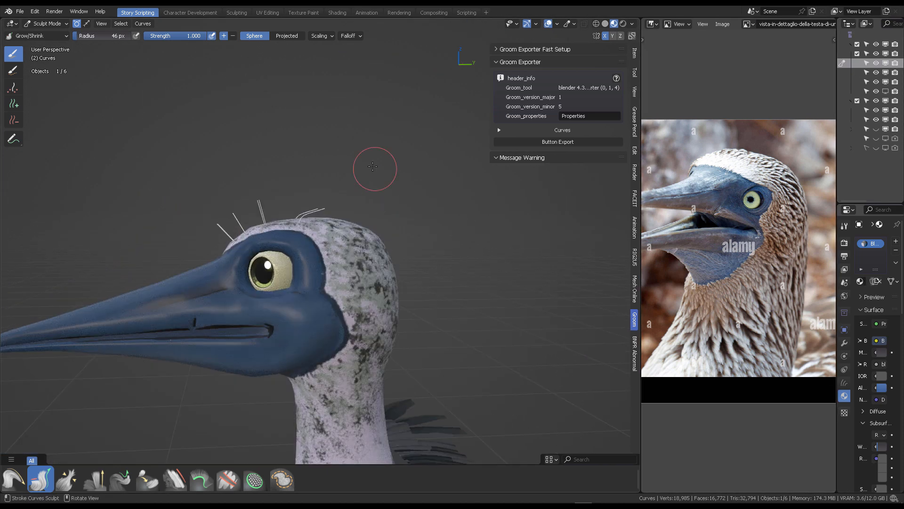
- Comb the head curves flat toward the back of the head with the Comb brush, then save the file
middle_click_drag(373, 166, 361, 149)
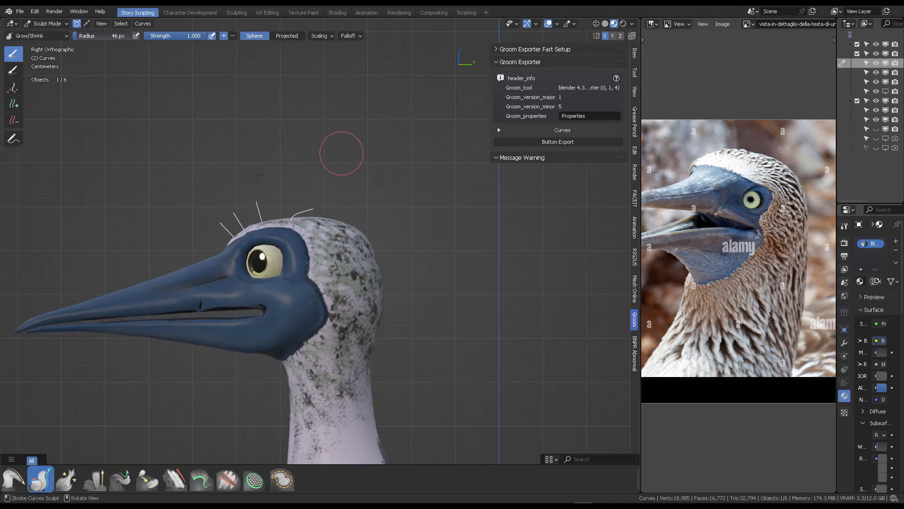
left_click(48, 38)
left_click(123, 81)
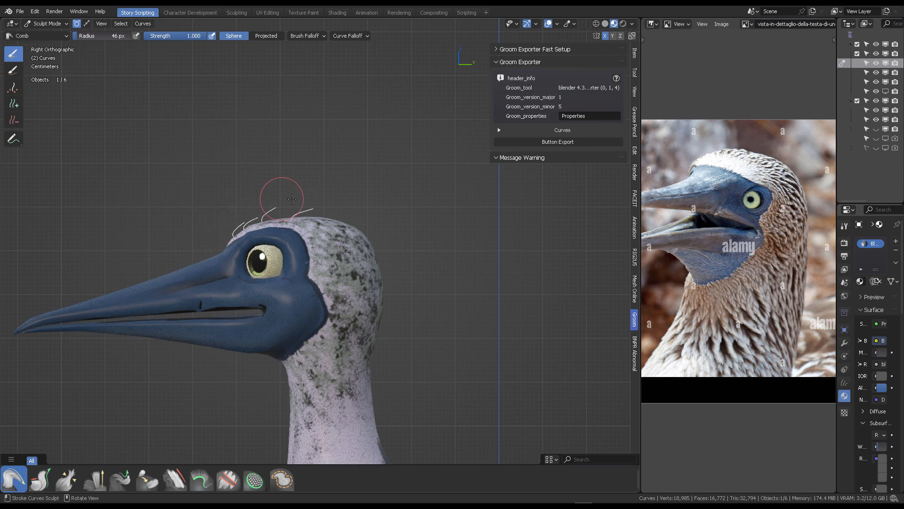
middle_click_drag(278, 165, 264, 195)
scroll(236, 207, "up", 4)
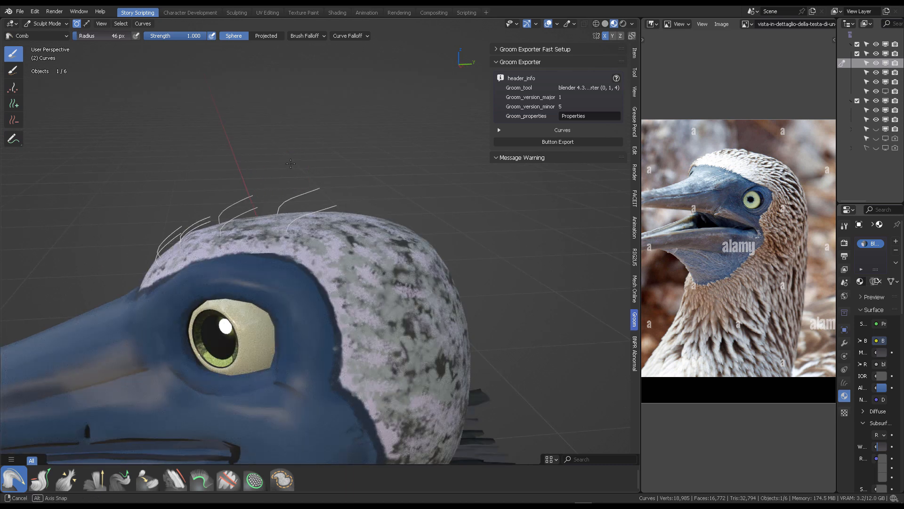
middle_click_drag(212, 210, 227, 215, "shift")
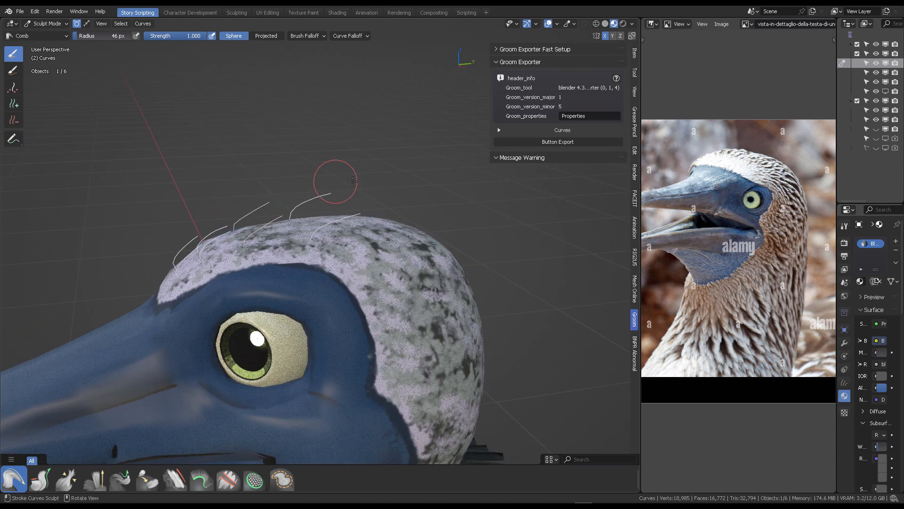
scroll(373, 173, "down", 5)
mouse_move(315, 155)
middle_mouse_down()
mouse_move(358, 144)
mouse_move(302, 148)
middle_mouse_up()
scroll(357, 143, "up", 2)
key("ctrl+s")
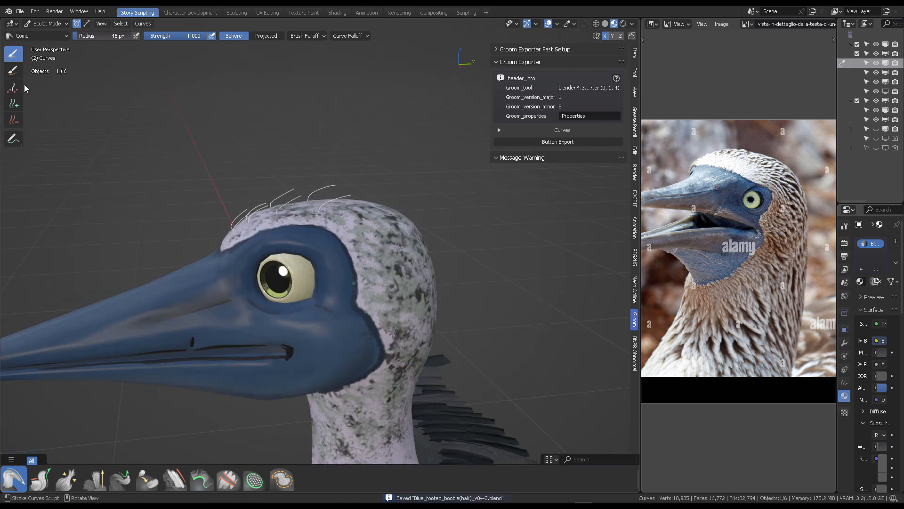
- Add many more hair curves over the crown and forehead with the Add brush
left_click(13, 104)
mouse_move(325, 209)
middle_mouse_down()
mouse_move(342, 261)
mouse_move(377, 264)
mouse_move(377, 237)
middle_mouse_up()
scroll(450, 250, "up", 4)
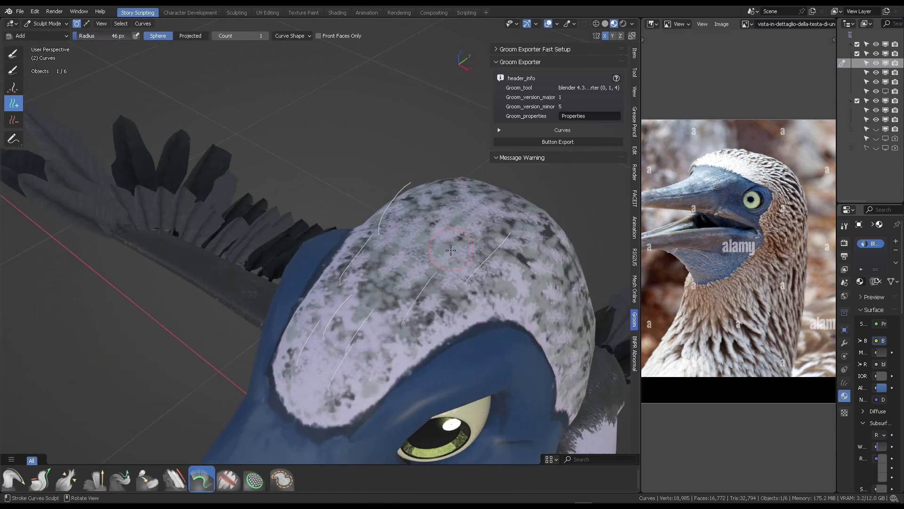
left_click(451, 250)
mouse_move(451, 250)
middle_mouse_down()
mouse_move(388, 272)
mouse_move(359, 230)
middle_mouse_up()
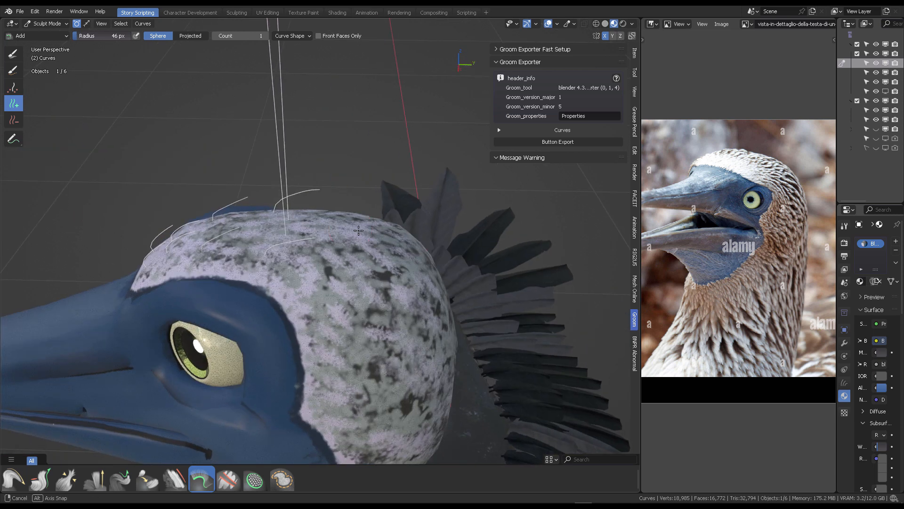
left_click(344, 233)
mouse_move(266, 267)
middle_mouse_down()
mouse_move(213, 275)
mouse_move(265, 275)
mouse_move(325, 293)
mouse_move(429, 294)
mouse_move(474, 284)
mouse_move(349, 317)
middle_mouse_up()
left_click(213, 275)
left_click(265, 275)
left_click(300, 286)
left_click(428, 294)
scroll(430, 294, "down", 4)
- Shrink the new long curves down to short feathers with the Grow/Shrink brush
left_click(14, 55)
left_click(36, 37)
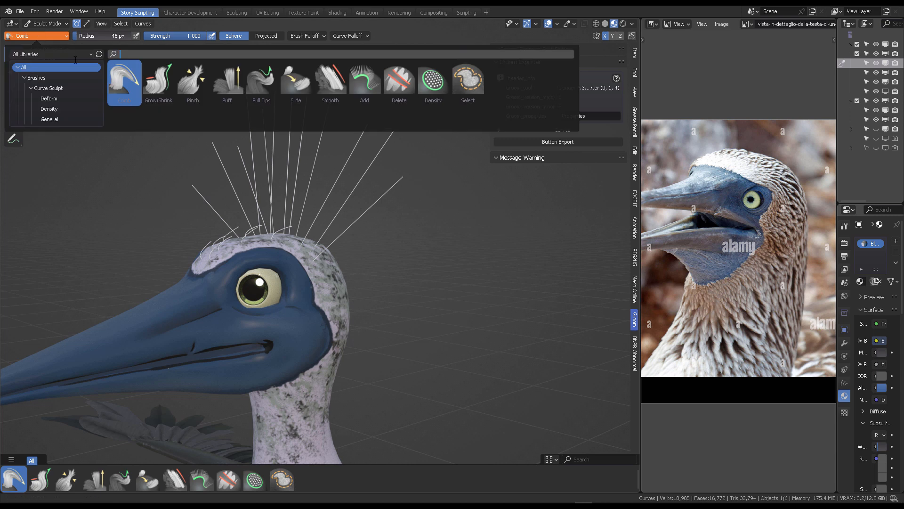
left_click(159, 83)
left_click_drag(295, 126, 269, 142, "ctrl")
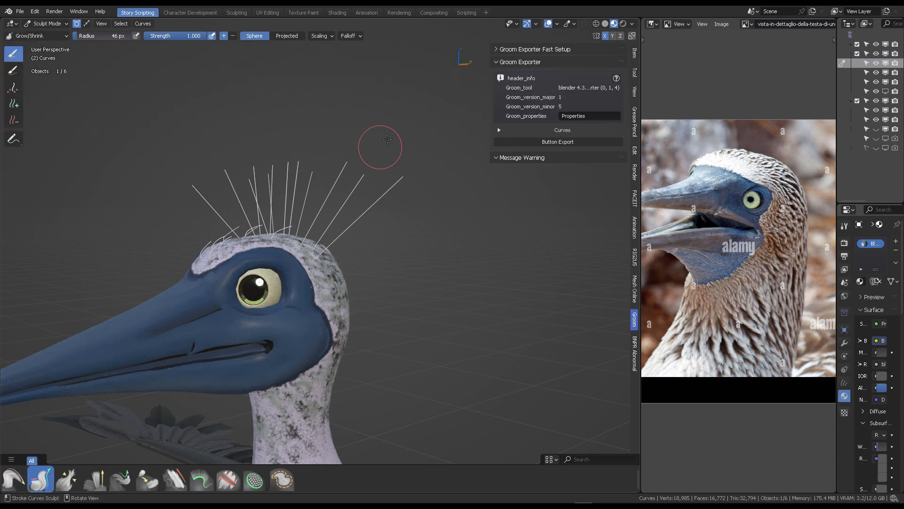
middle_click_drag(377, 148, 303, 155)
middle_click_drag(330, 201, 427, 223)
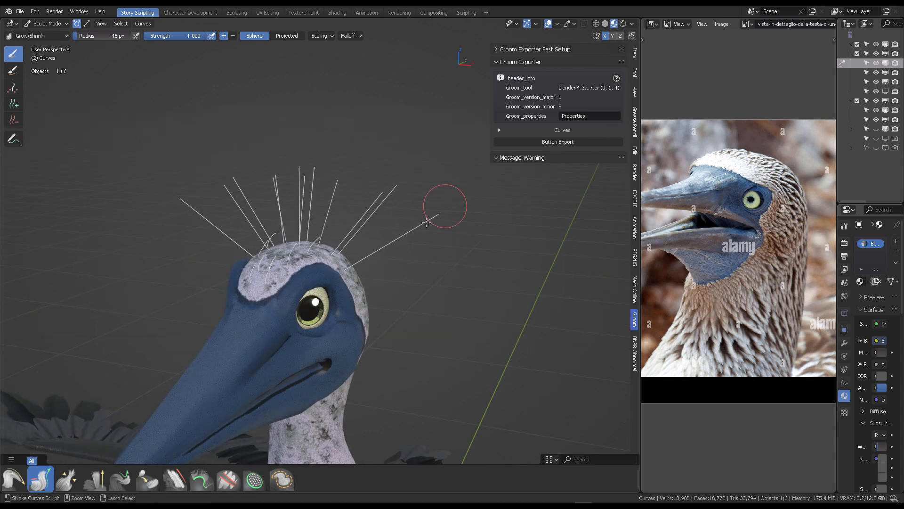
middle_click_drag(337, 180, 308, 135)
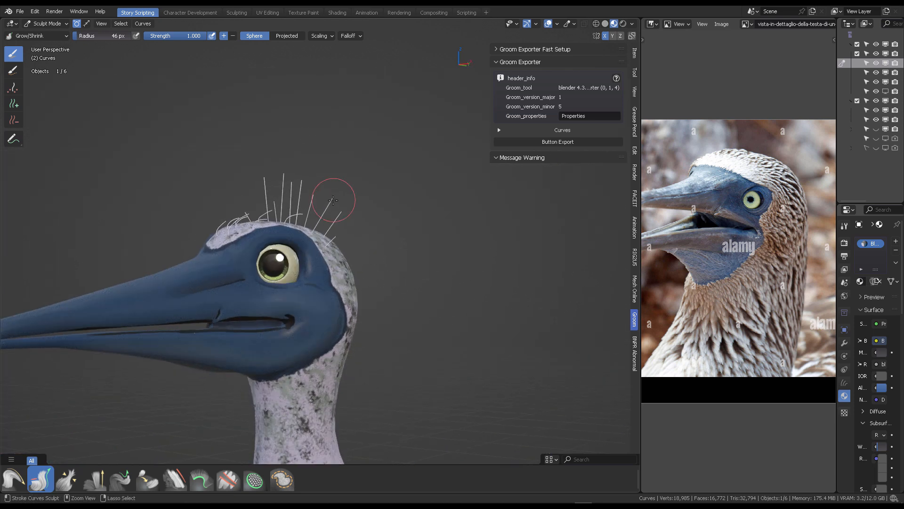
middle_click_drag(360, 158, 306, 195)
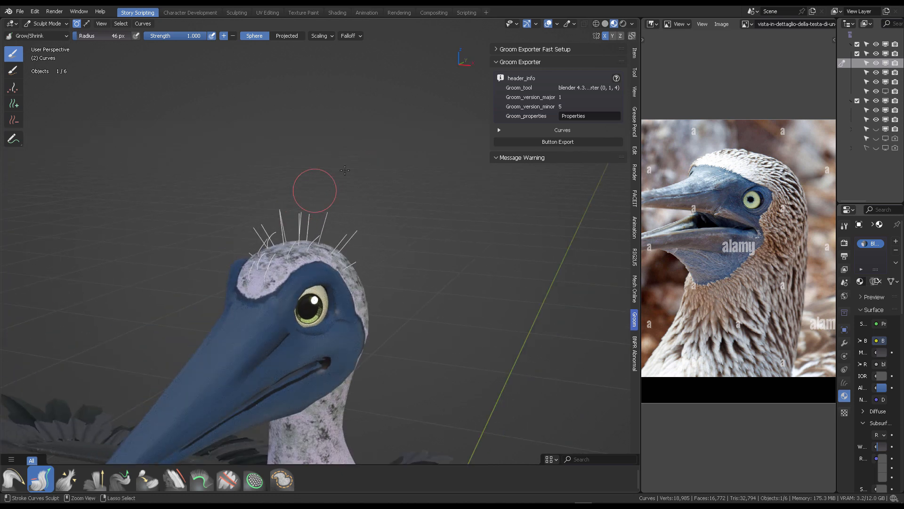
middle_click_drag(344, 170, 306, 157)
middle_click_drag(256, 196, 293, 148)
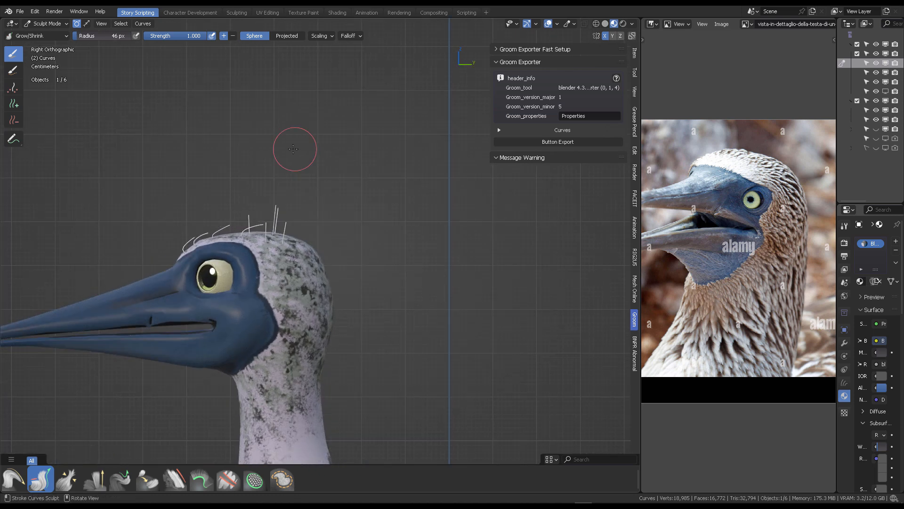
- Comb all the head curves backward along the skull with the Comb brush, checking from side and top
left_click(53, 40)
left_click(125, 93)
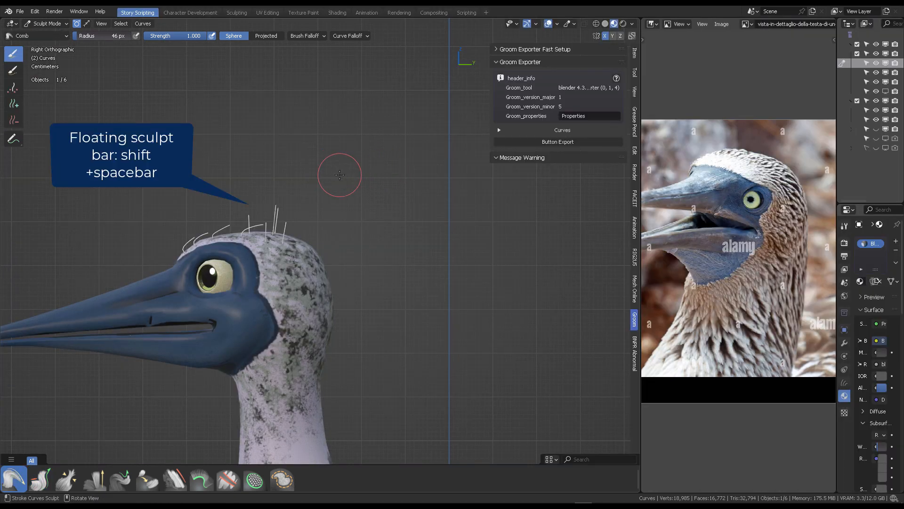
key("shift+space")
left_click_drag(263, 198, 269, 216)
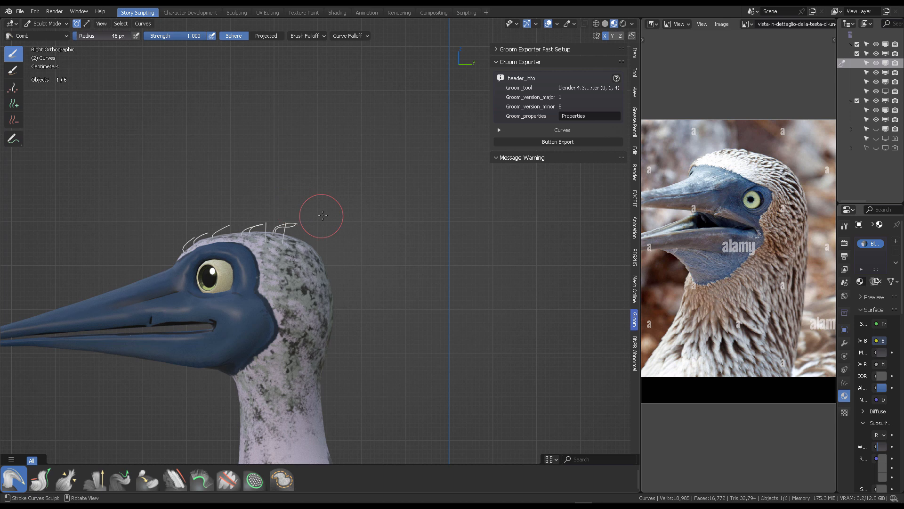
scroll(322, 215, "down", 5)
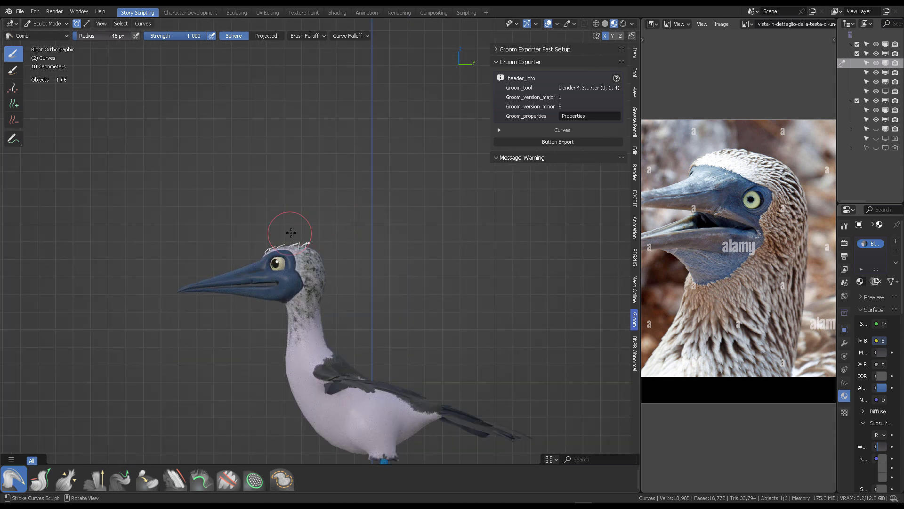
middle_click_drag(303, 224, 266, 287)
middle_click_drag(286, 225, 273, 303)
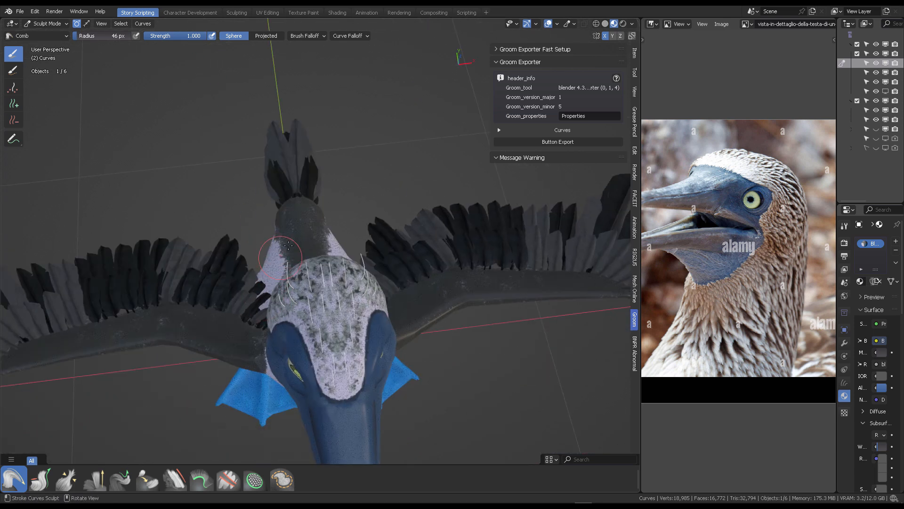
middle_click_drag(317, 254, 246, 151)
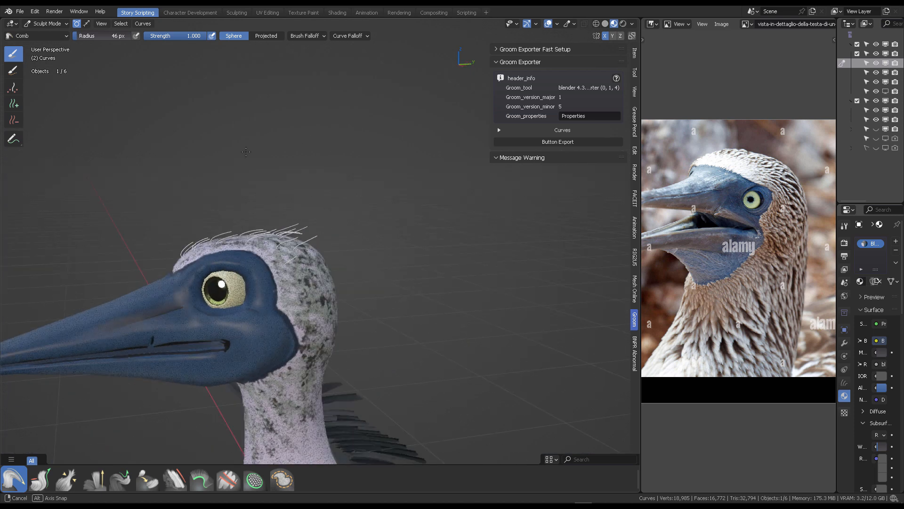
middle_click_drag(326, 222, 341, 303)
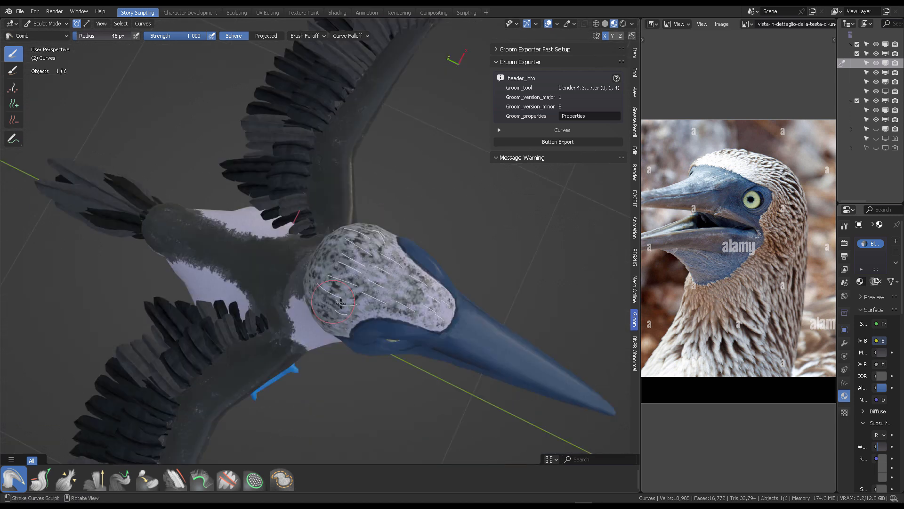
middle_click_drag(345, 243, 422, 190)
- Switch to the Add brush and enable Length interpolation in its Curve Shape options
left_click(40, 35)
left_click(365, 89)
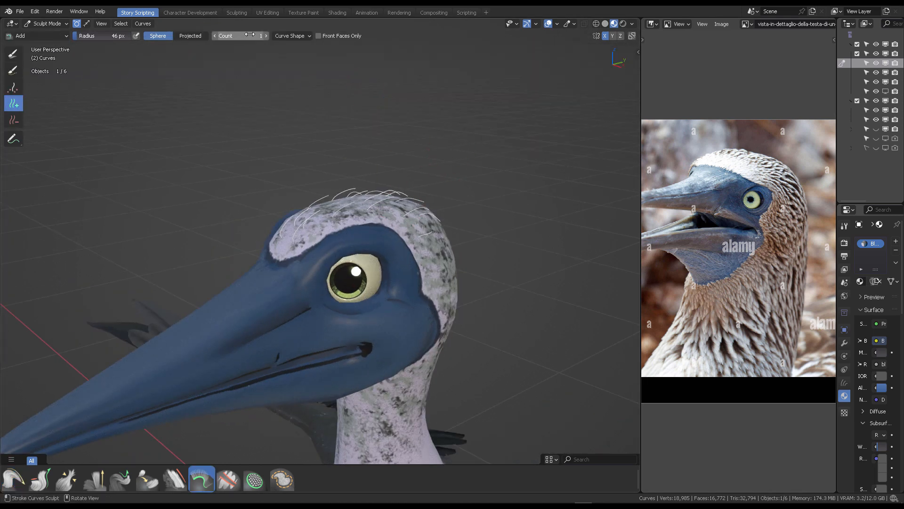
left_click(302, 37)
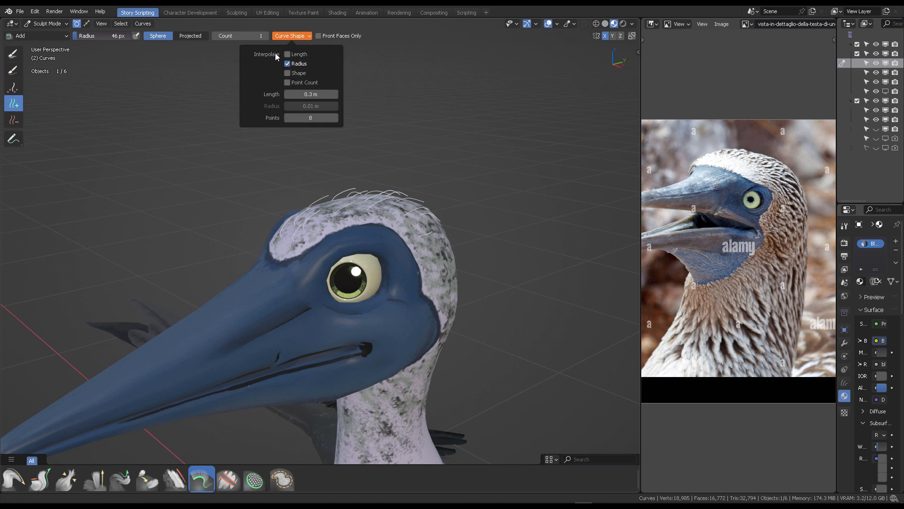
left_click(287, 54)
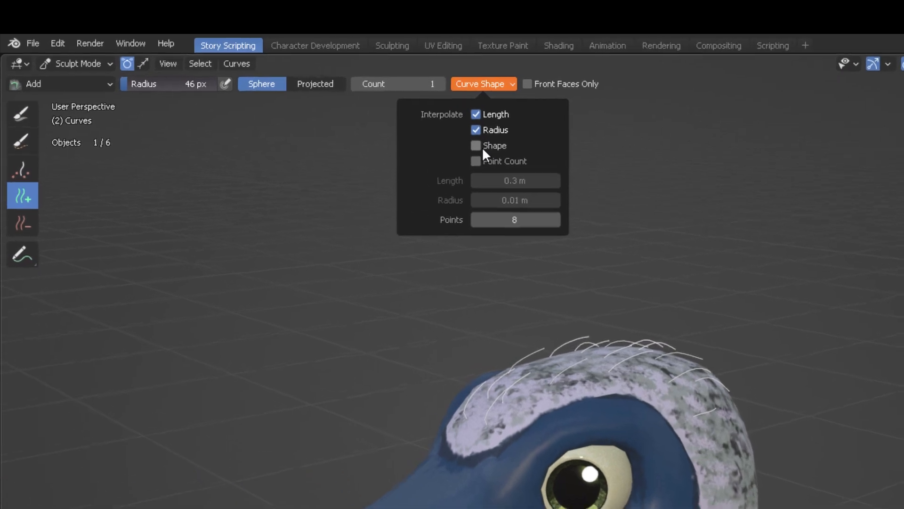
- Enable Shape interpolation in the Add brush's Curve Shape options and set the brush Count to 10
left_click(483, 147)
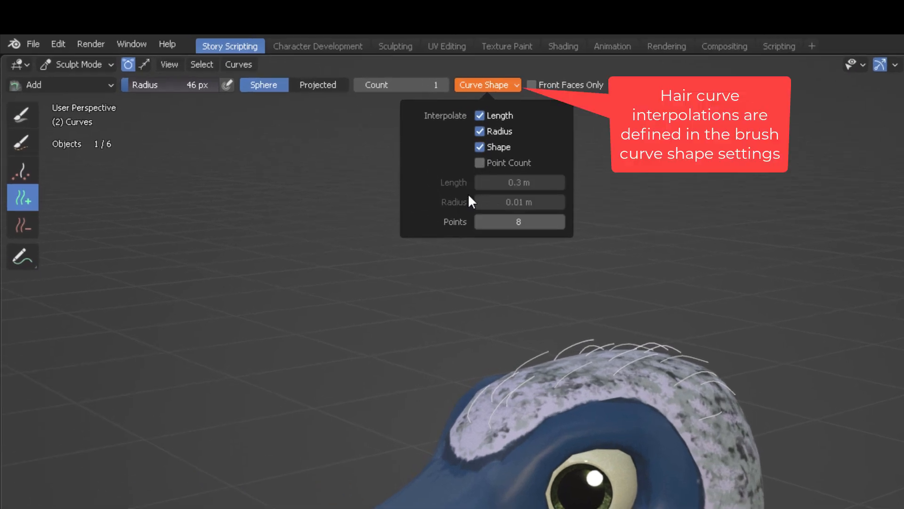
left_click(425, 85)
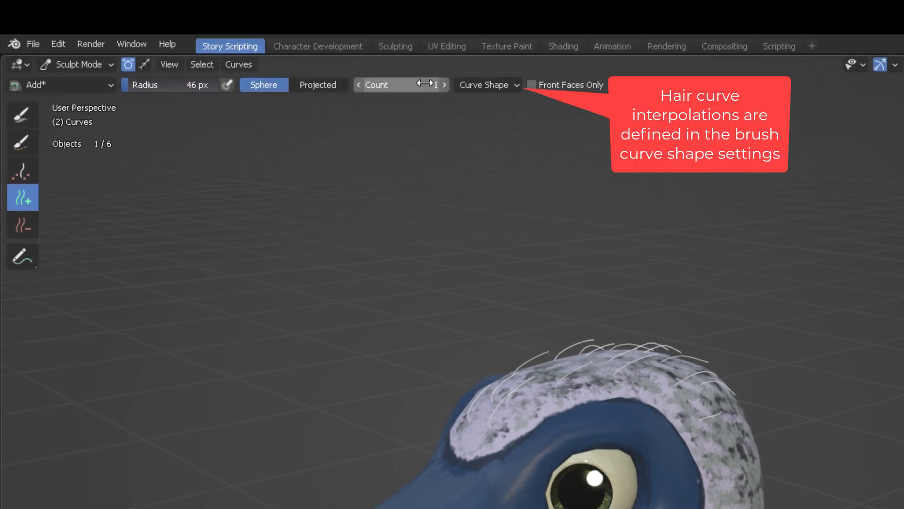
key("Return")
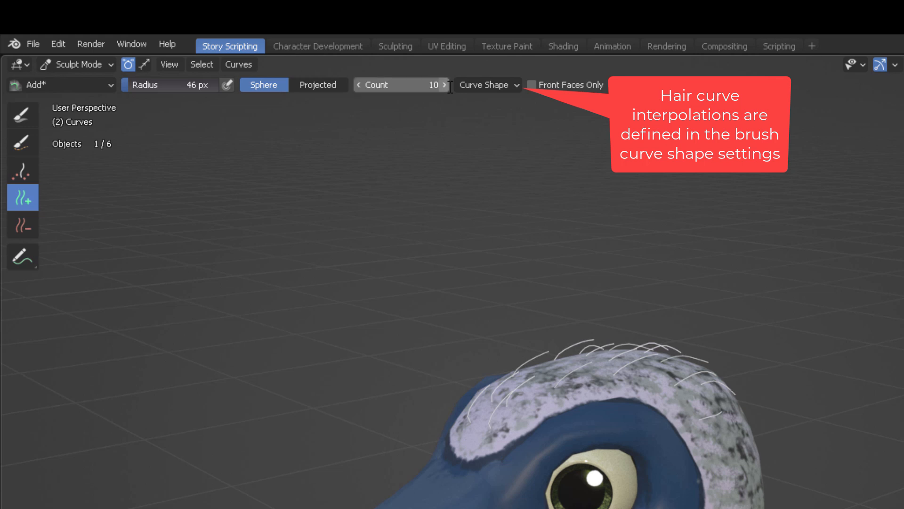
- Paint interpolated hair curves over the crown with the Add brush, following the existing guide curves
scroll(598, 254, "up", 3)
middle_click_drag(438, 224, 655, 256)
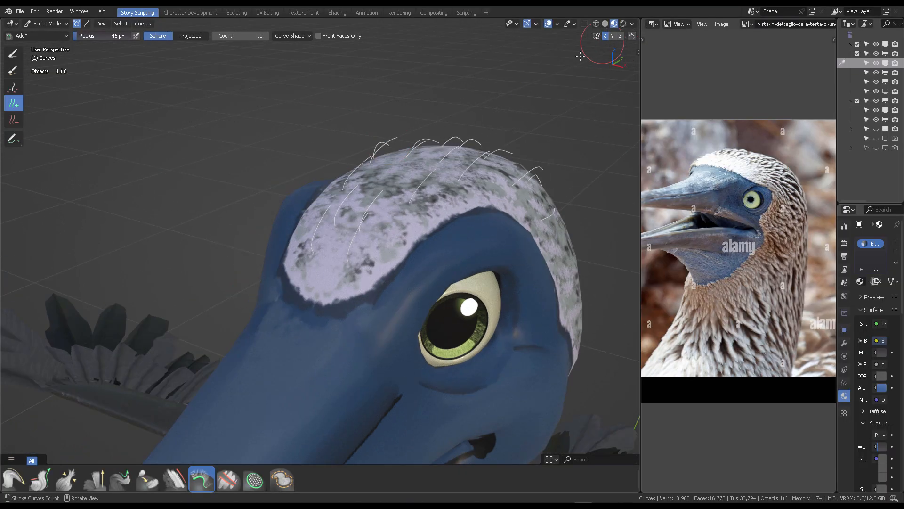
middle_click_drag(580, 56, 541, 88, "shift")
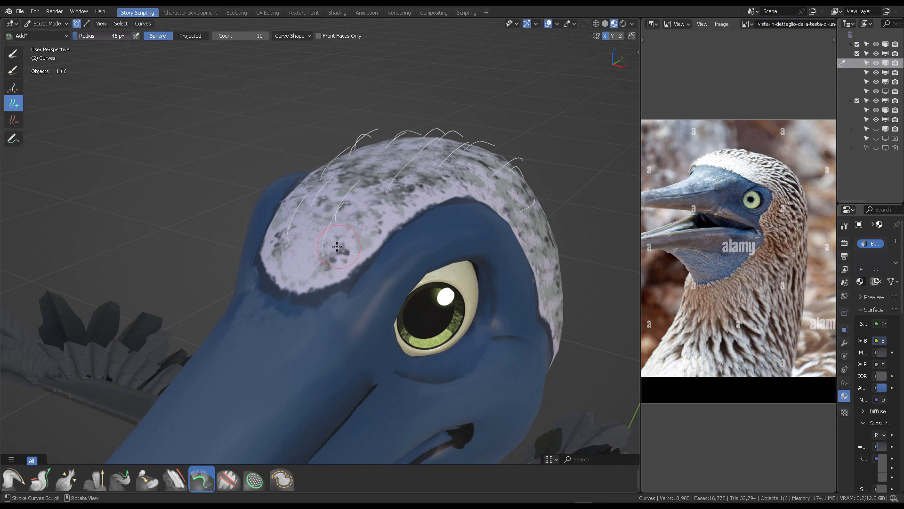
mouse_move(336, 247)
left_mouse_down()
mouse_move(386, 188)
mouse_move(470, 160)
mouse_move(452, 146)
mouse_move(331, 205)
mouse_move(308, 247)
mouse_move(483, 175)
mouse_move(521, 184)
left_mouse_up()
scroll(513, 158, "down", 4)
mouse_move(512, 157)
middle_mouse_down()
mouse_move(278, 131)
mouse_move(286, 134)
middle_mouse_up()
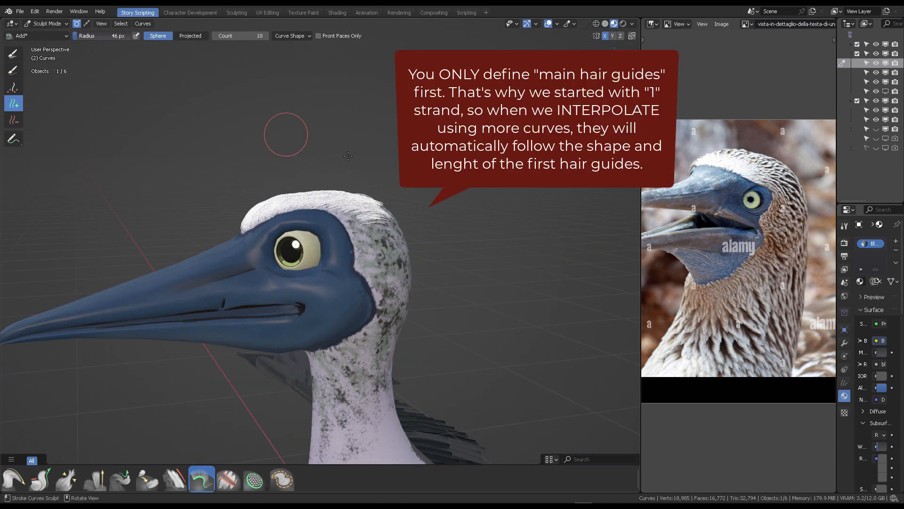
key("ctrl+z")
middle_click_drag(367, 136, 382, 159)
scroll(390, 141, "up", 4)
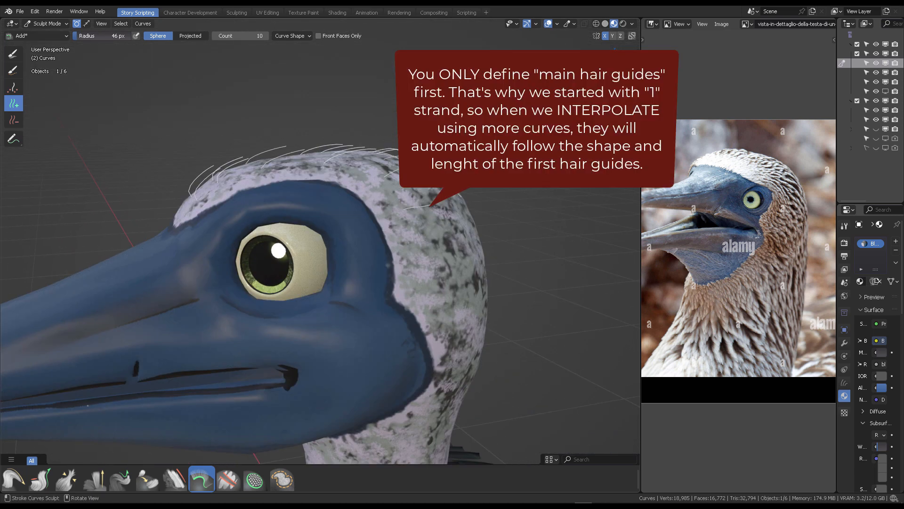
- Switch to Object Mode and set the render Curves shape to Strip with Additional Subdivision of 2
key("ctrl+Tab")
left_click(399, 101)
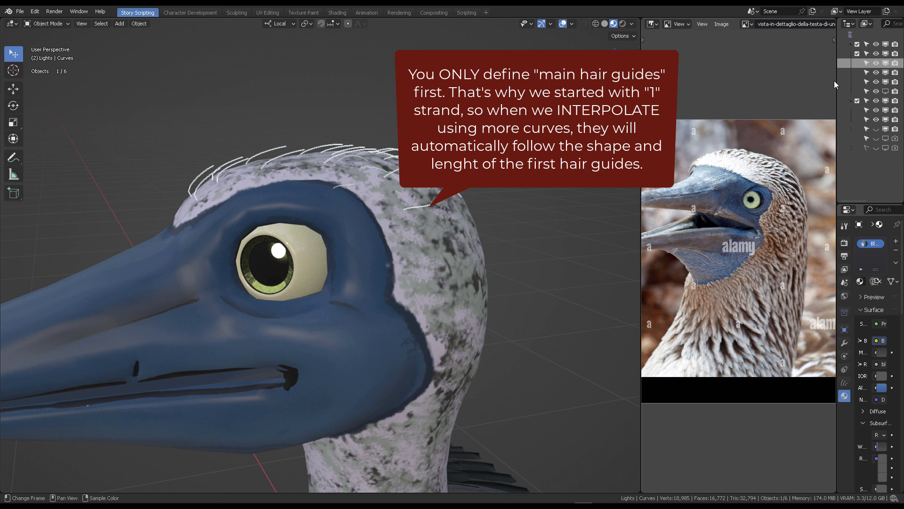
left_click_drag(836, 83, 722, 83)
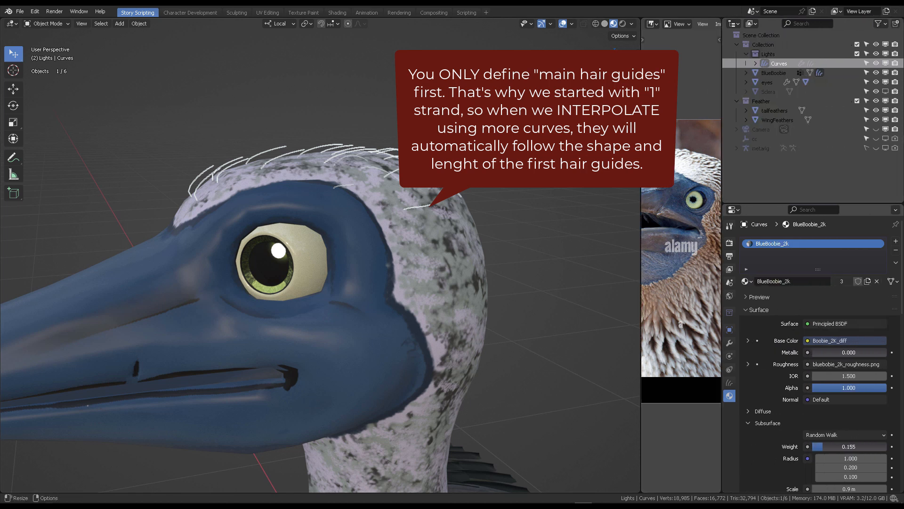
left_click(728, 246)
scroll(774, 352, "down", 1)
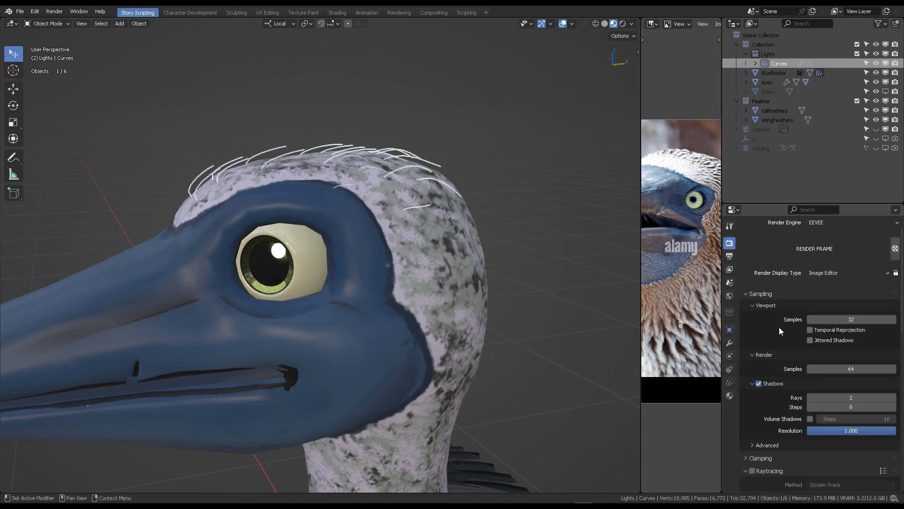
scroll(779, 328, "down", 15)
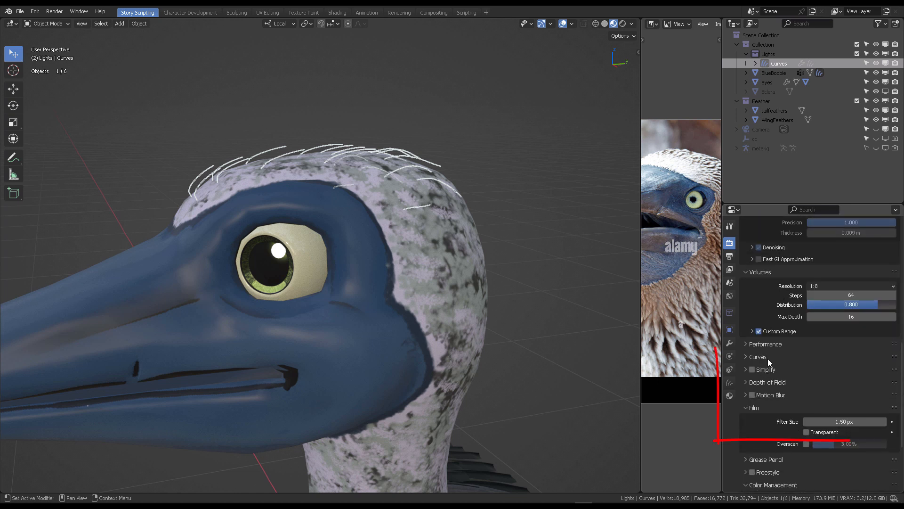
left_click(768, 358)
left_click(875, 371)
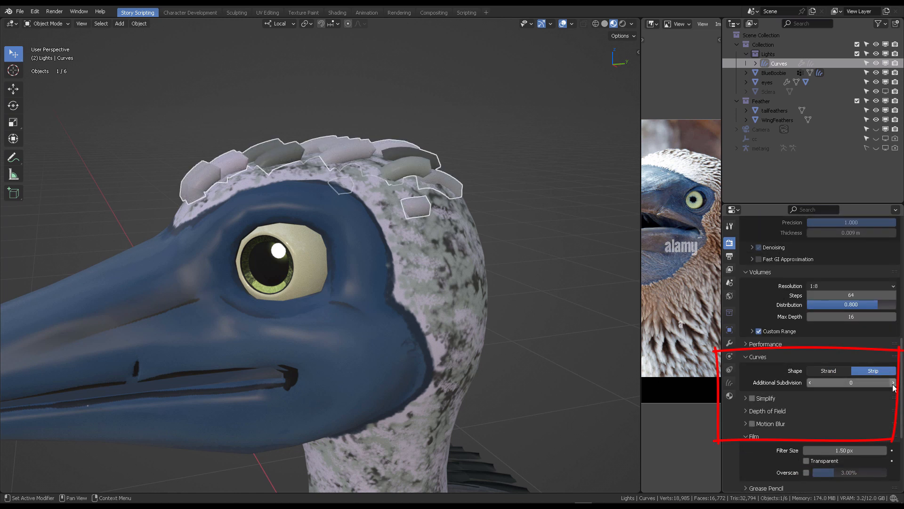
left_click(893, 382)
left_click(893, 382)
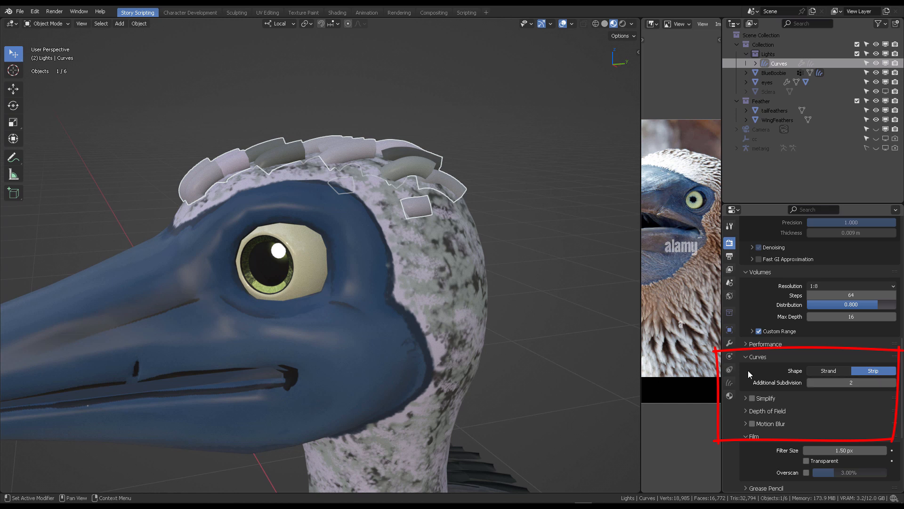
- Switch the viewport to rendered shading to preview the strip curves
scroll(825, 391, "down", 2)
middle_click_drag(428, 118, 484, 213)
left_click(623, 24)
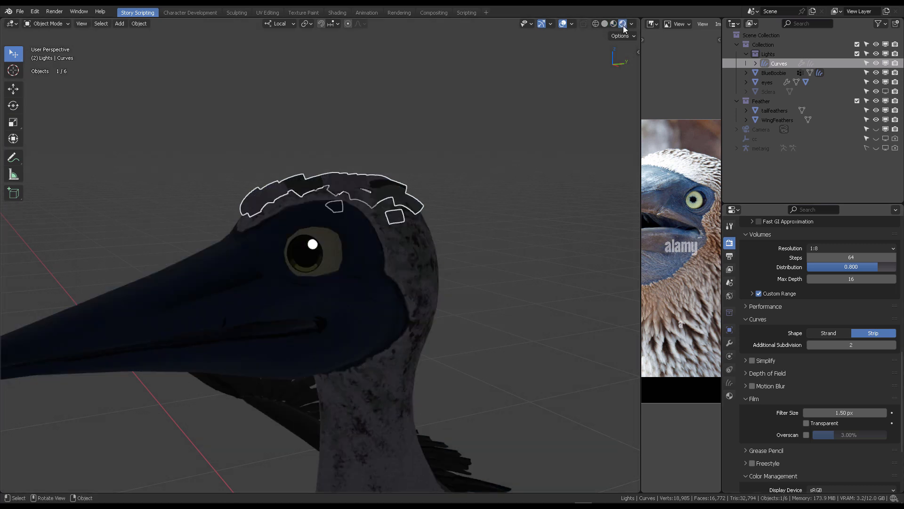
- Duplicate the area light and rotate the copy to light the bird's head
key("h")
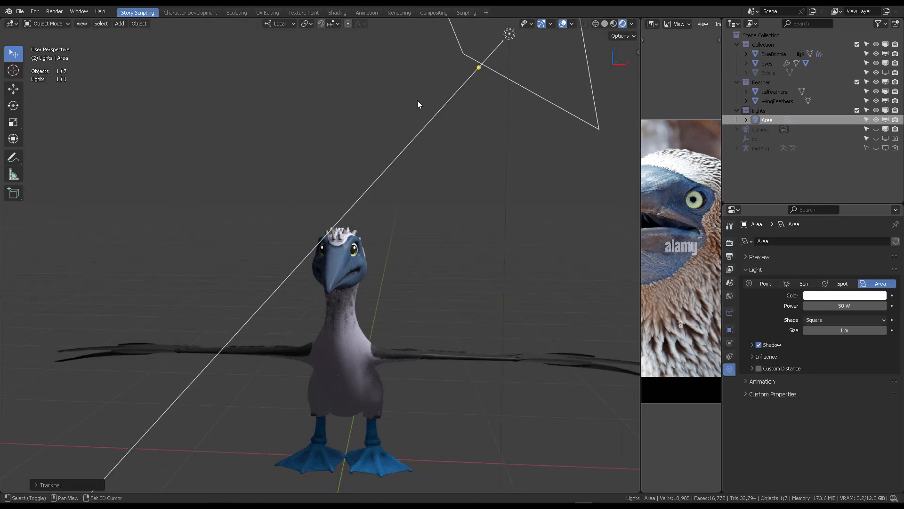
key("shift+d")
key("r")
key("r")
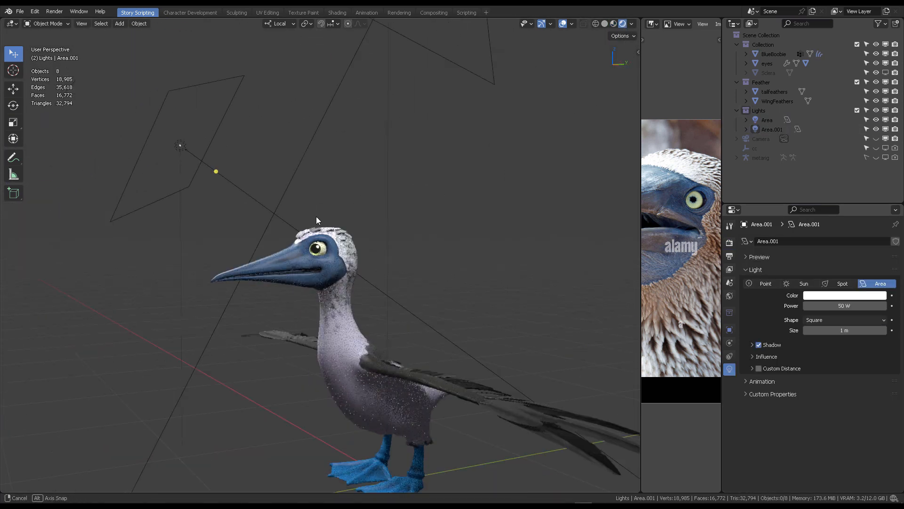
scroll(316, 216, "up", 10)
middle_click_drag(389, 194, 421, 138)
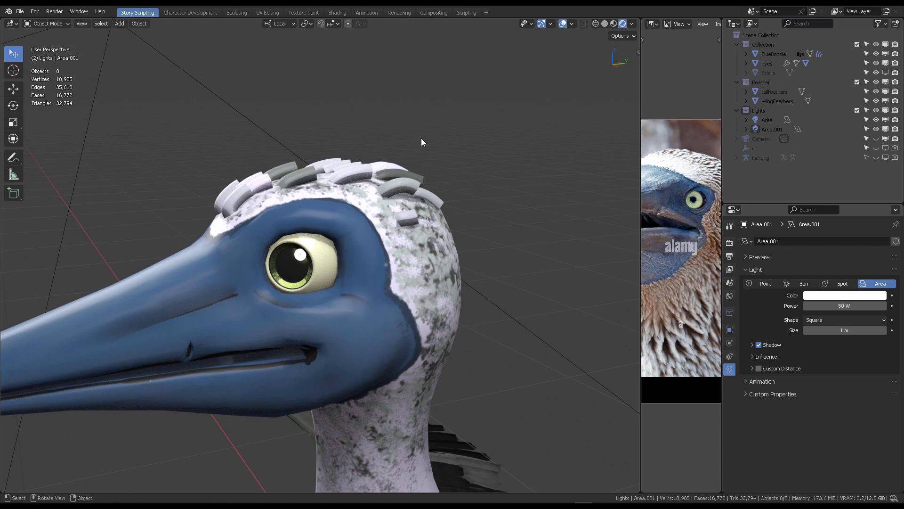
- Select the hair curves and open their Surface Deform node tree in a new Geometry Node Editor area
left_click(411, 175)
left_click(730, 344)
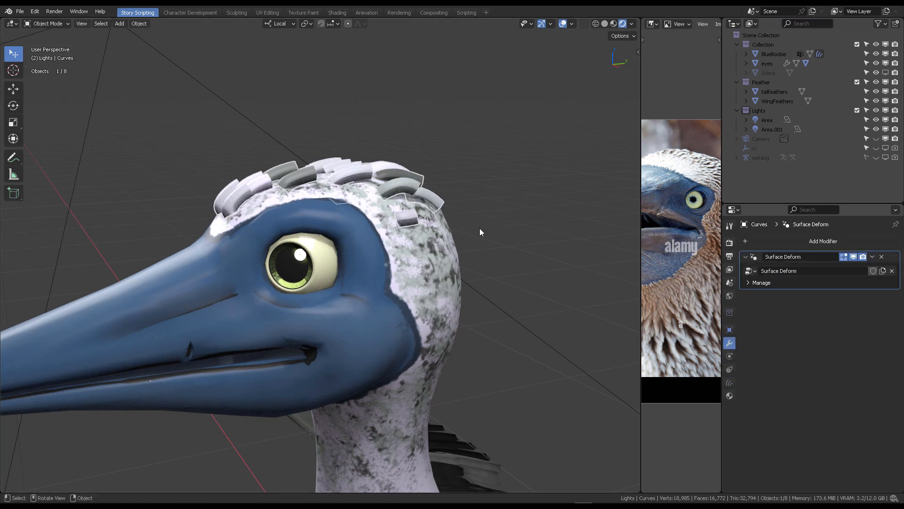
middle_click_drag(480, 228, 405, 125)
left_click_drag(5, 487, 109, 332)
left_click(11, 342)
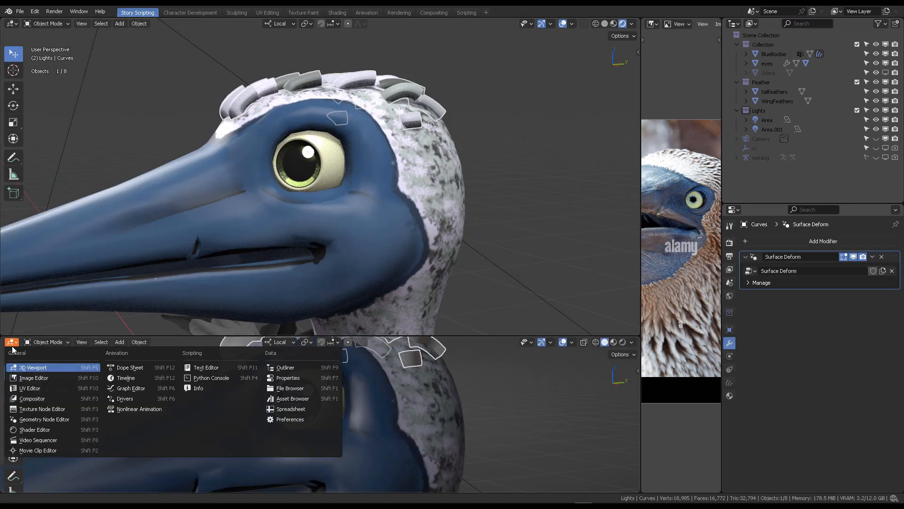
left_click(29, 430)
scroll(456, 392, "up", 1)
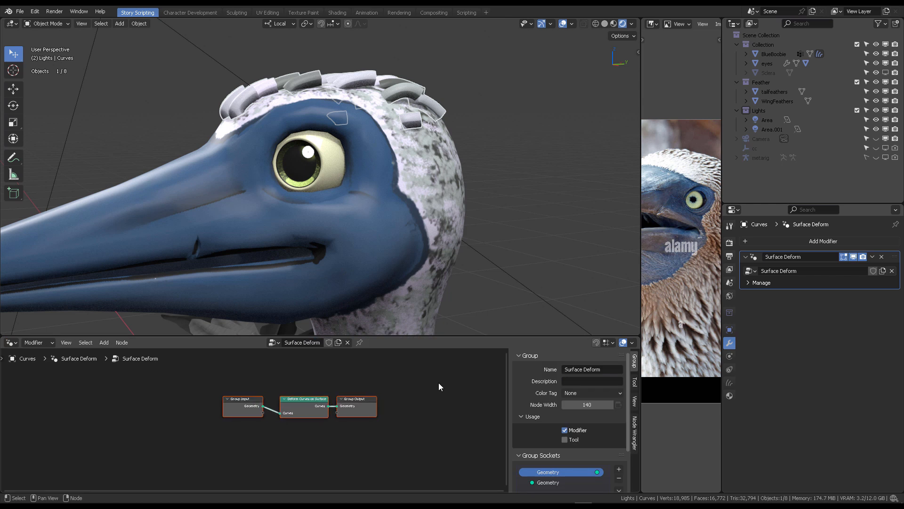
key("n")
scroll(448, 387, "up", 3)
left_click_drag(283, 398, 94, 410)
left_click_drag(521, 384, 600, 397)
left_click_drag(434, 388, 367, 394)
left_click(370, 376)
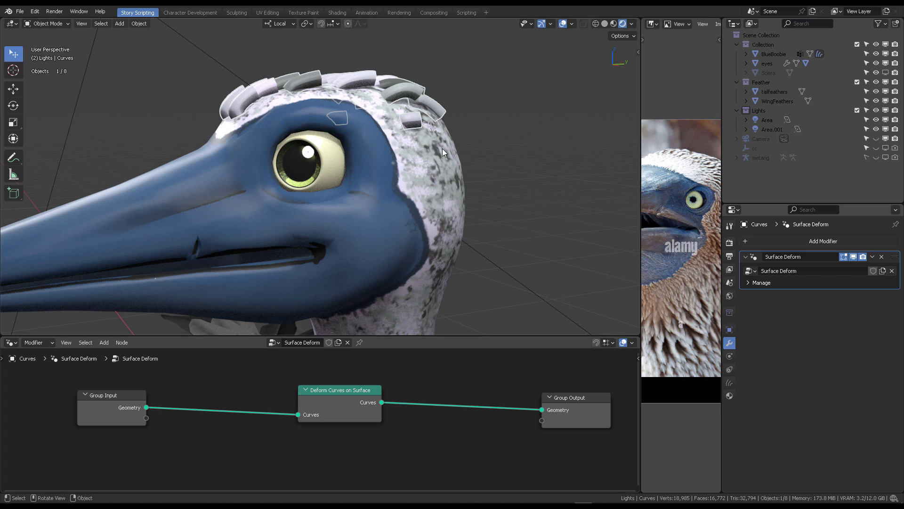
- Select the Curves object in the outliner and open the Groom exporter sidebar in the viewport
left_click(527, 137)
middle_click_drag(527, 137, 504, 122)
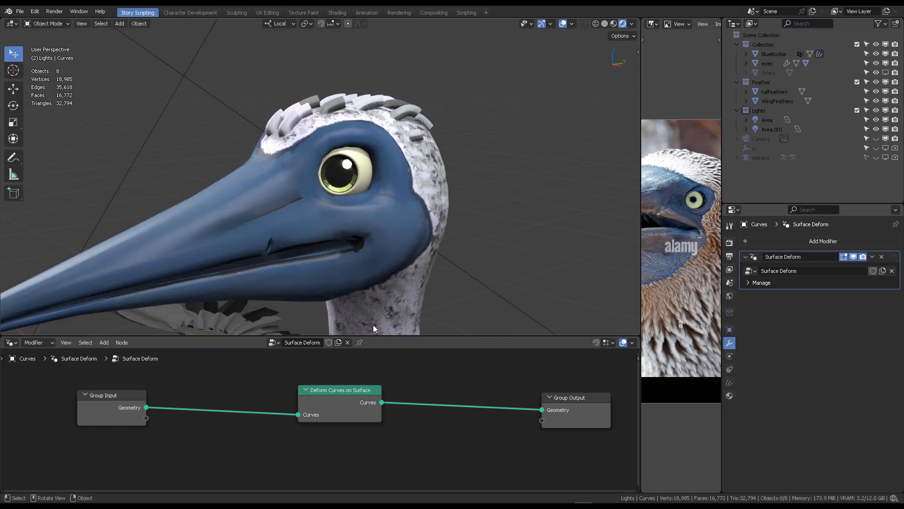
left_click(747, 54)
left_click(777, 82)
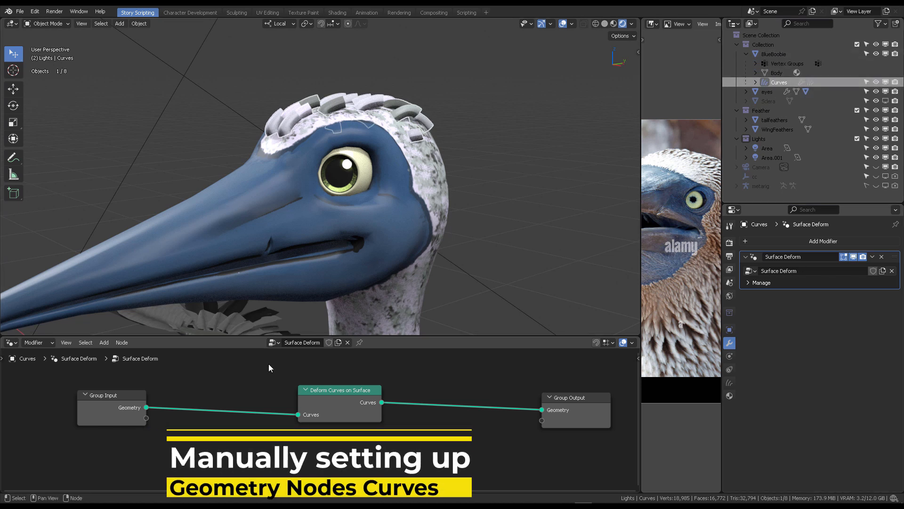
key("n")
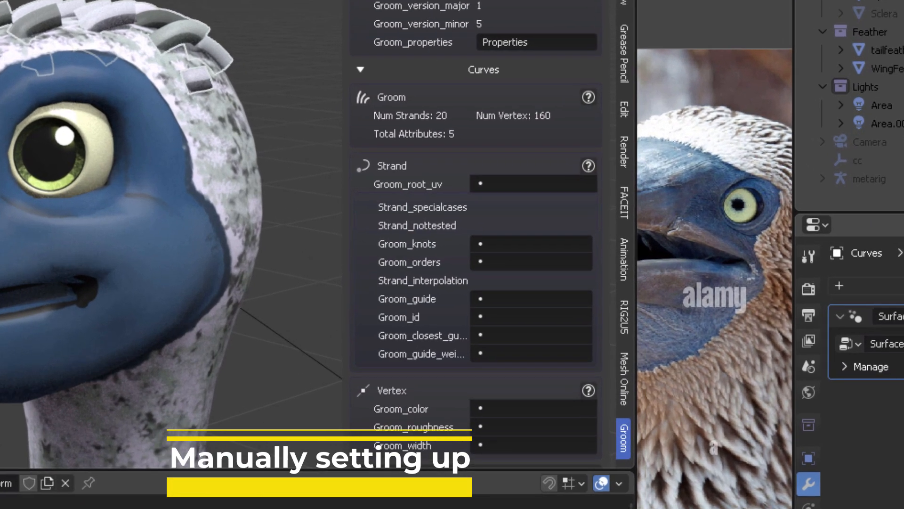
scroll(481, 180, "down", 2)
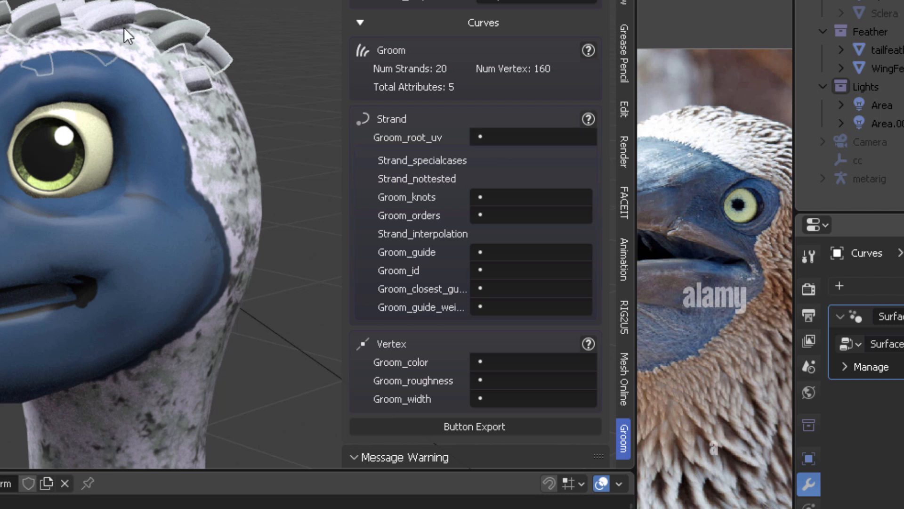
- Map the groom attributes: root UV to surface_uv_coordinate, color to color, roughness to roughness, and width to radius
left_click(500, 141)
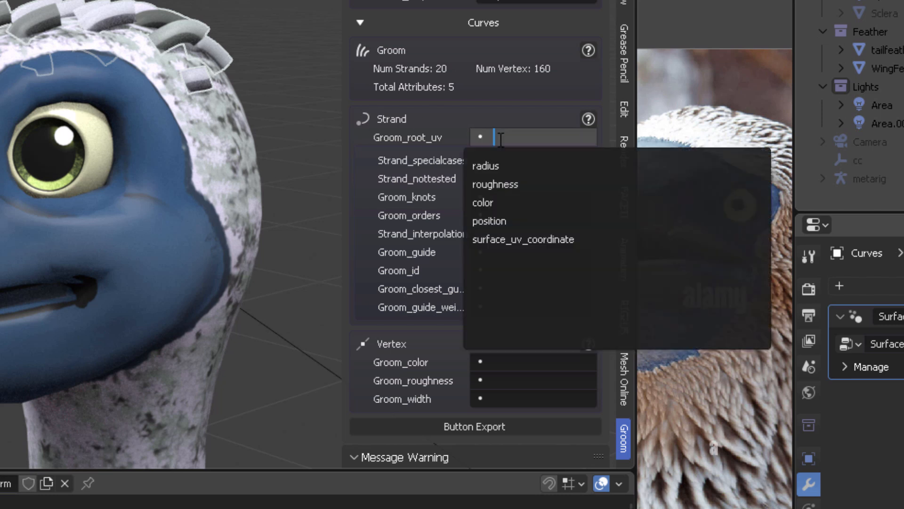
left_click(523, 239)
left_click(498, 362)
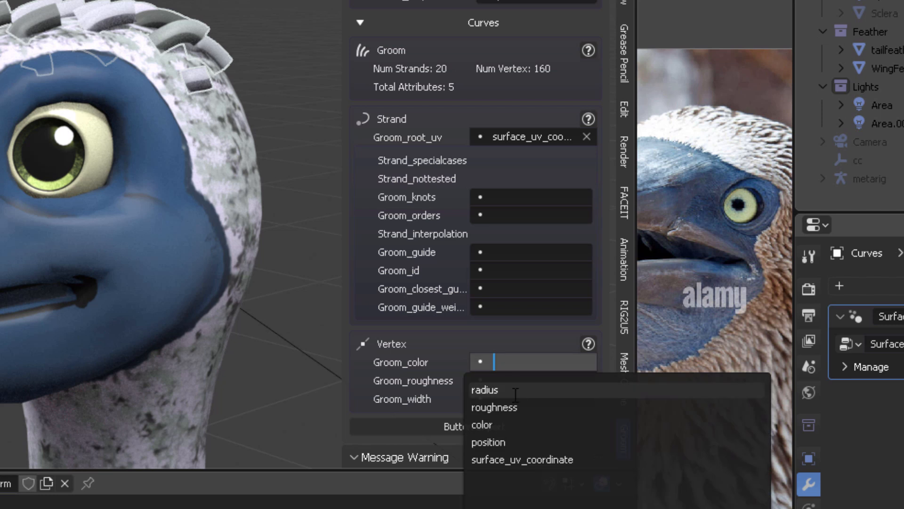
left_click(499, 424)
left_click(504, 381)
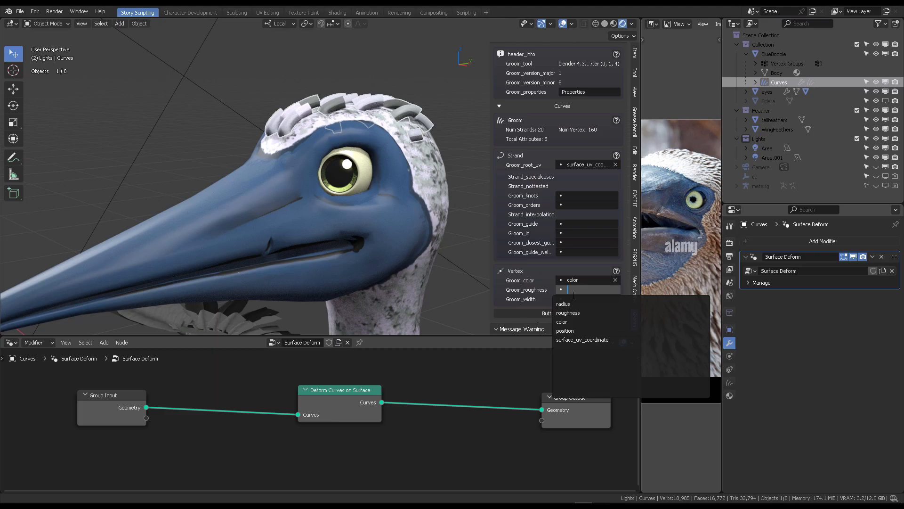
left_click(570, 312)
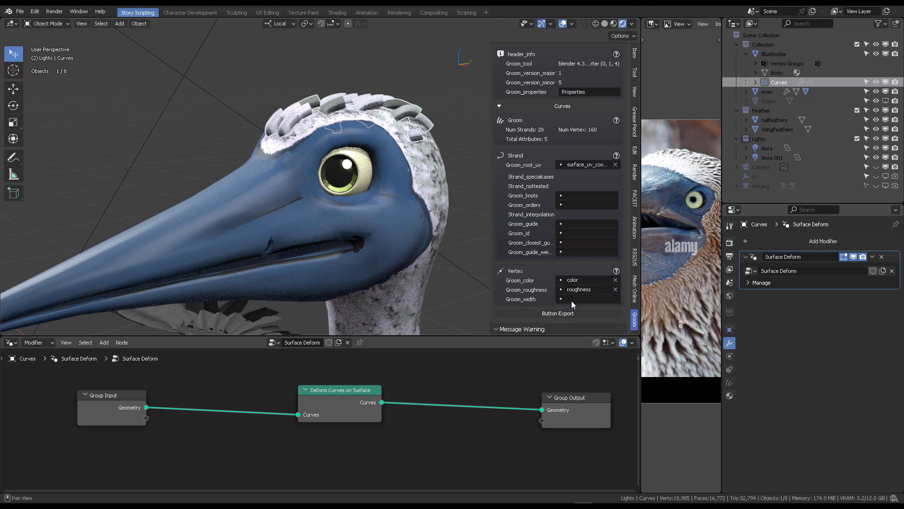
left_click(579, 299)
left_click(577, 314)
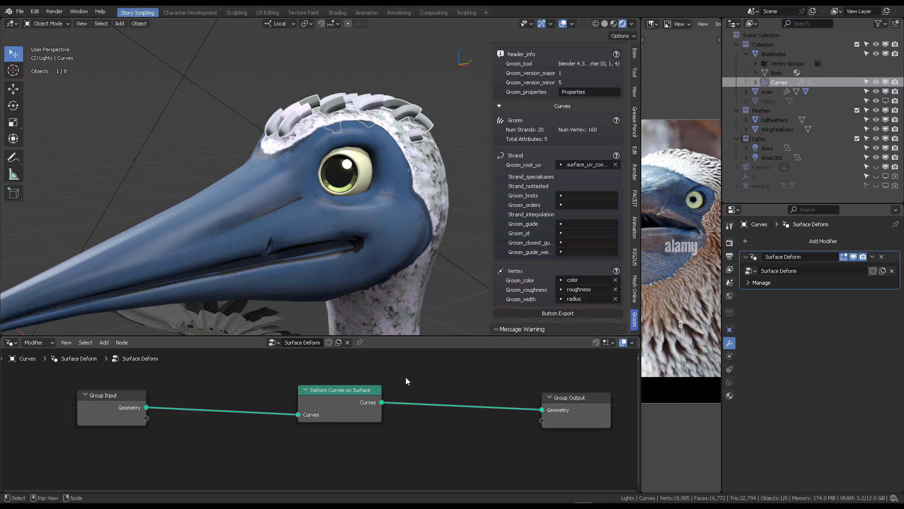
- Add a Set Curve Radius node and insert it between Group Input and Deform Curves on Surface
key("shift+a")
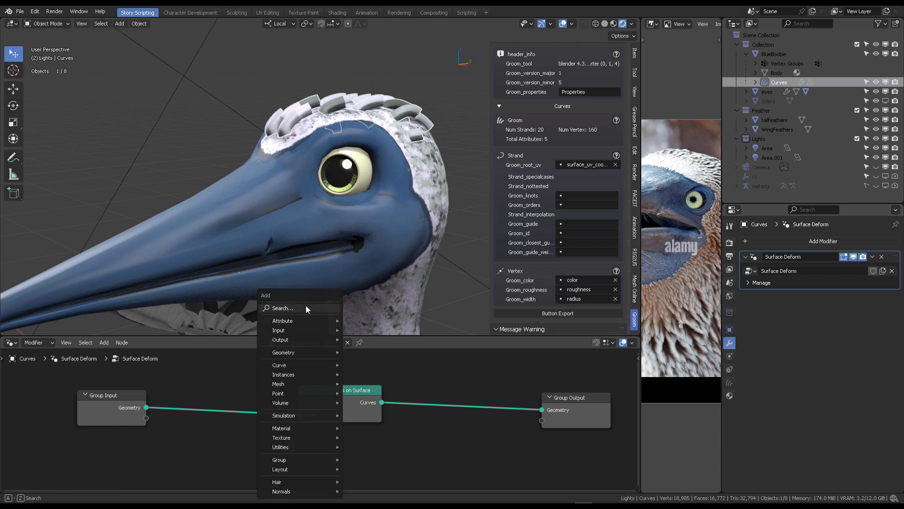
type("radiu")
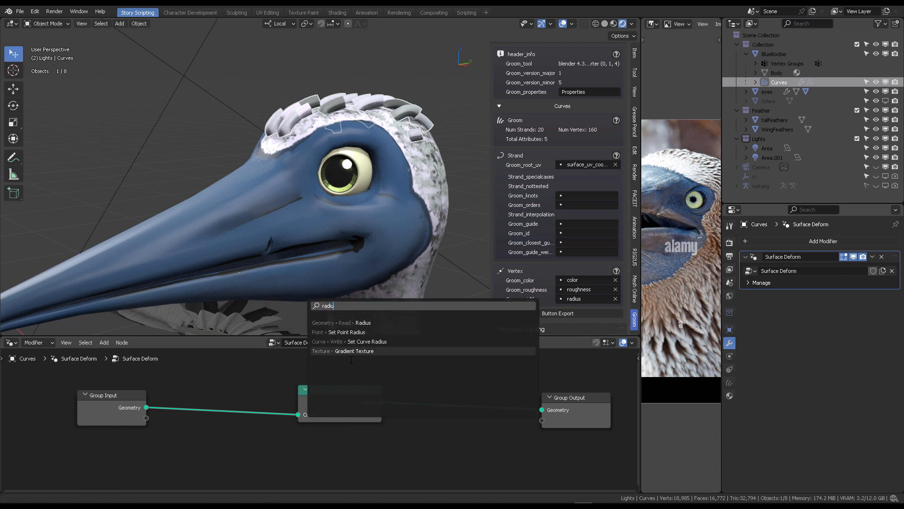
left_click(375, 344)
left_click(194, 425)
middle_click_drag(194, 424, 247, 410)
left_click_drag(273, 414, 266, 420)
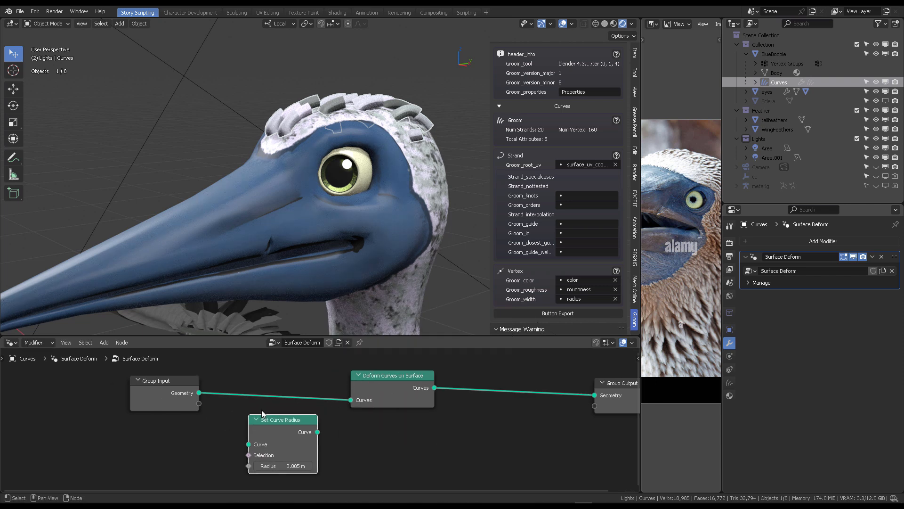
left_click_drag(198, 392, 247, 442)
middle_click_drag(336, 437, 377, 426)
left_click_drag(359, 421, 389, 393)
left_click_drag(322, 408, 323, 387)
left_click_drag(327, 433, 338, 434)
key("ctrl+z")
left_click(614, 24)
- Add a Spline Parameter node below the Set Curve Radius node
key("shift+a")
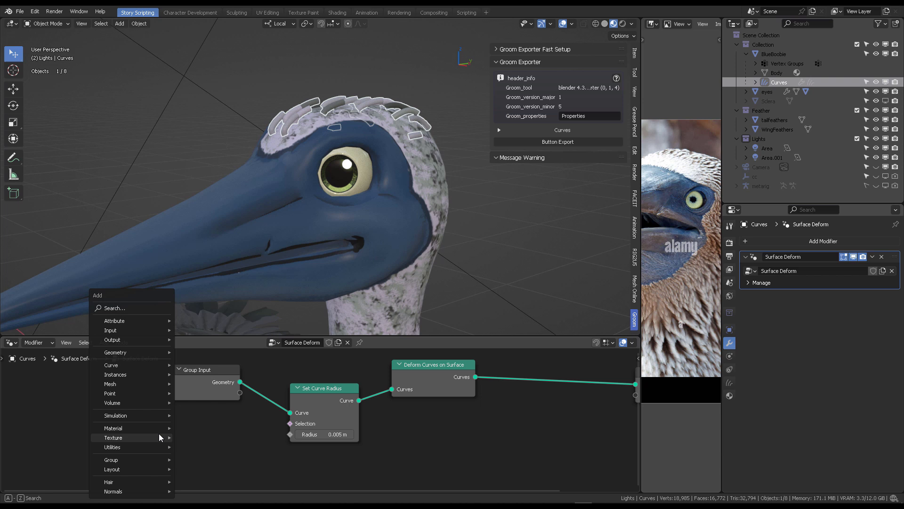
left_click(143, 311)
type("spli")
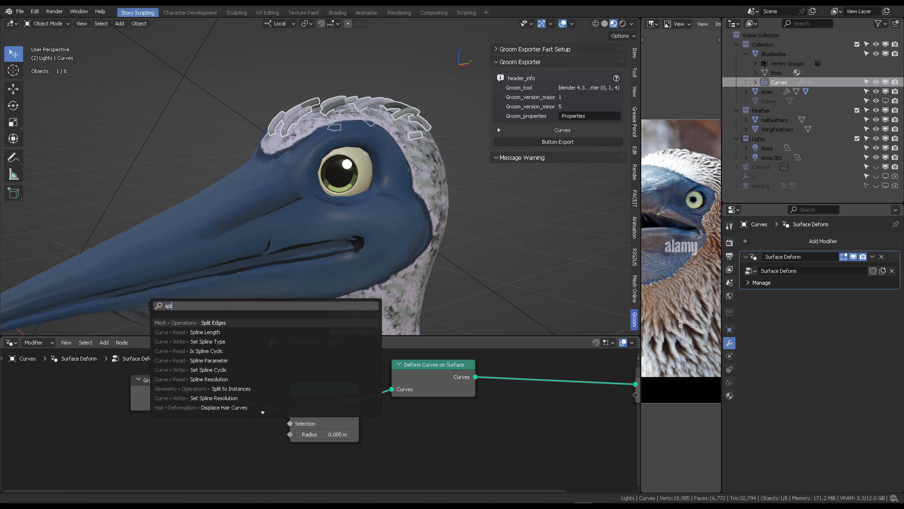
type("ne param")
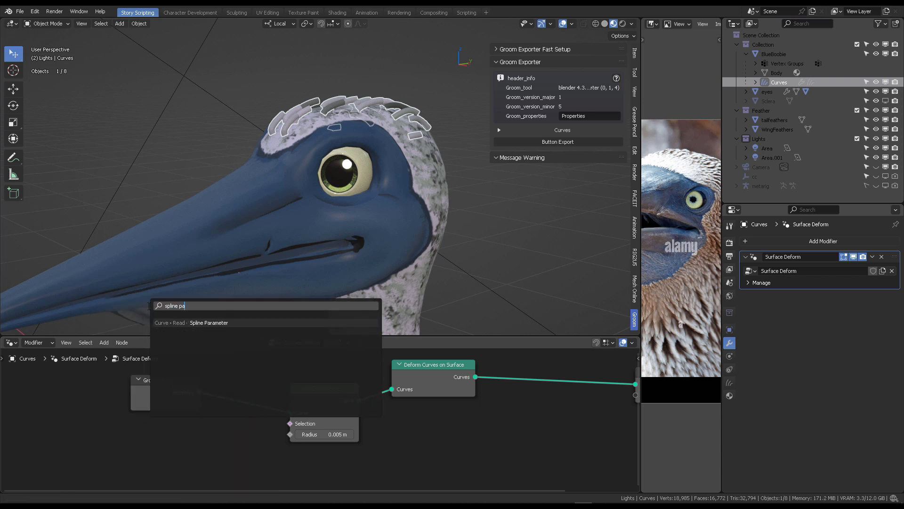
key("Return")
scroll(191, 427, "up", 2)
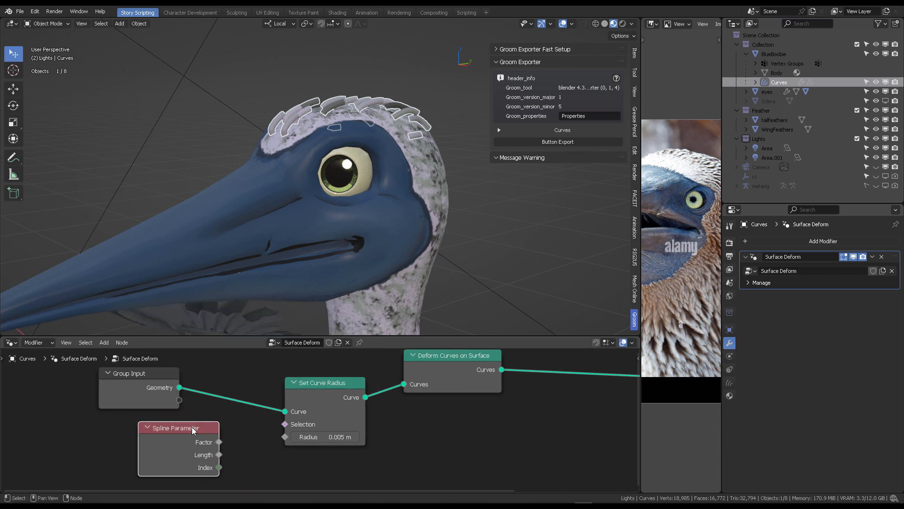
left_click(142, 432)
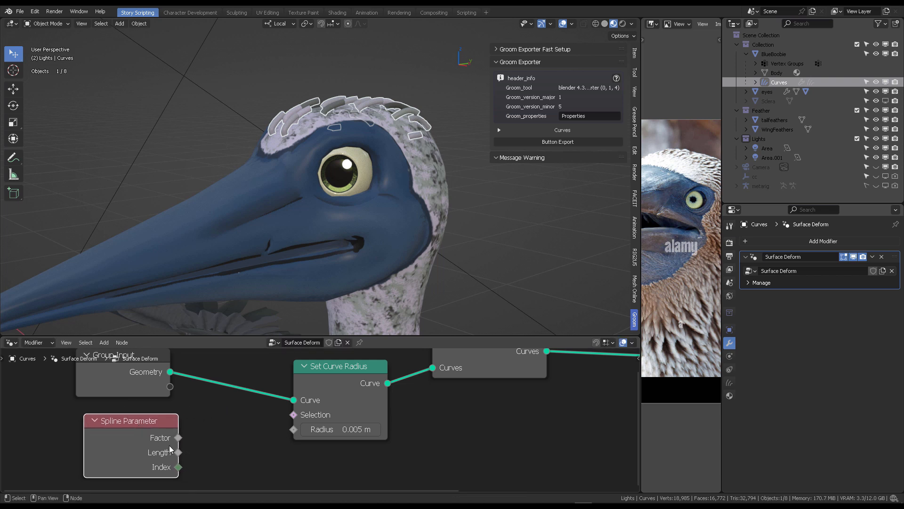
- Add a Float Curve node between the Spline Parameter's Factor and the Set Curve Radius node's Radius input
middle_click_drag(231, 453, 308, 428)
left_click_drag(180, 410, 74, 430)
left_click_drag(150, 432, 193, 431)
type("float cur")
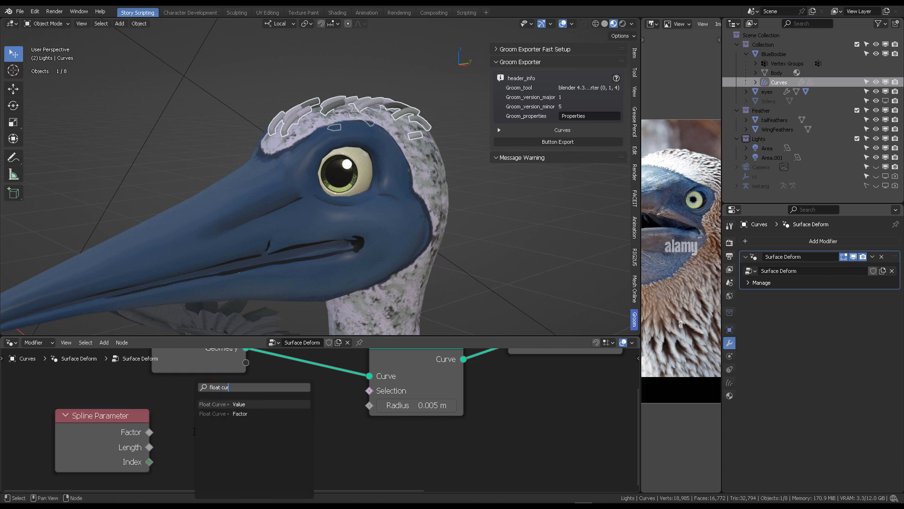
key("Return")
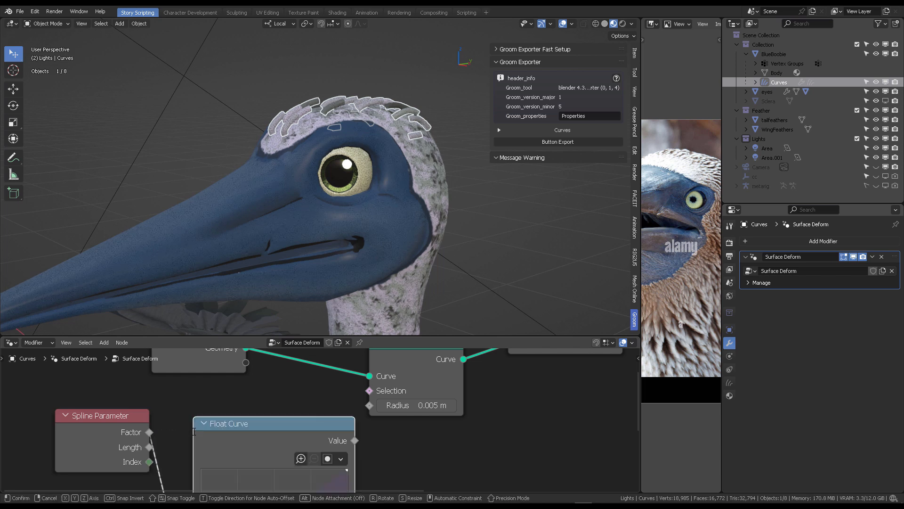
left_click(243, 396)
- Invert the Float Curve and add two points so it tapers from 1 at the root to 0 at the tip
scroll(242, 395, "down", 2)
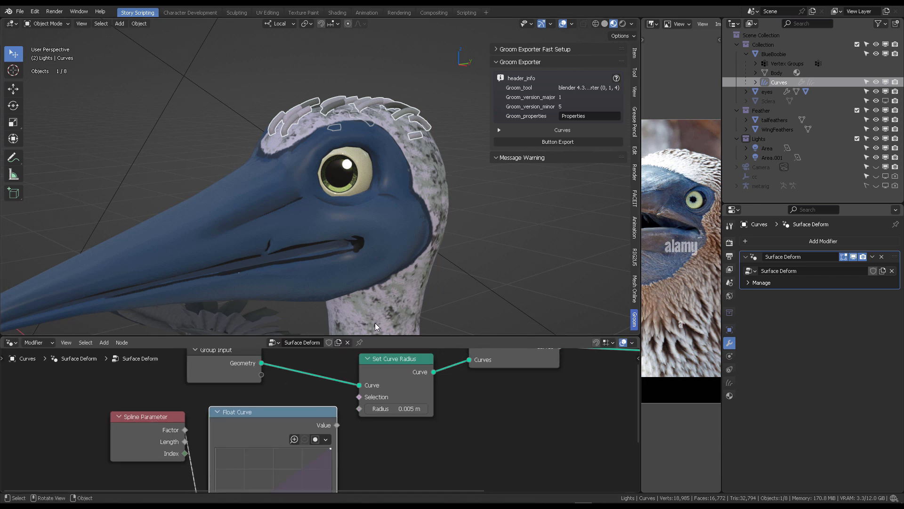
left_click_drag(375, 336, 375, 256)
left_click_drag(264, 365, 313, 359)
scroll(410, 112, "down", 8)
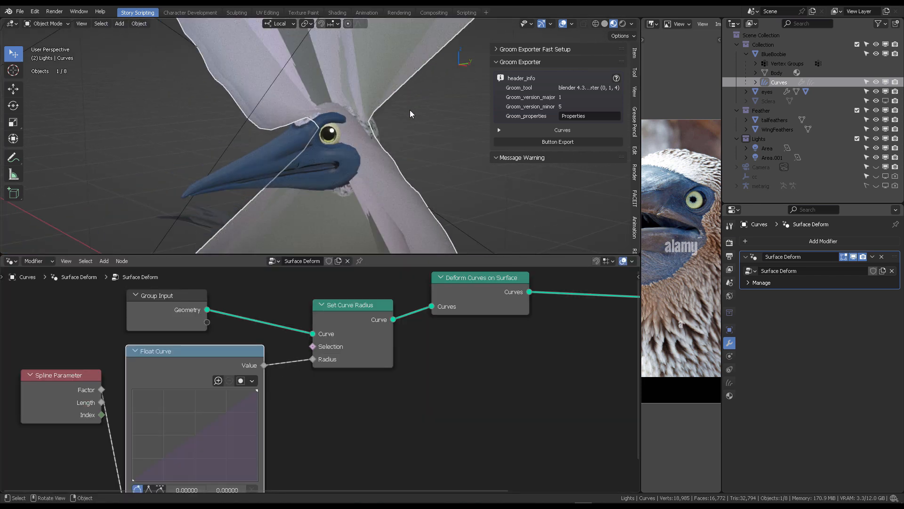
middle_click_drag(319, 378, 367, 343)
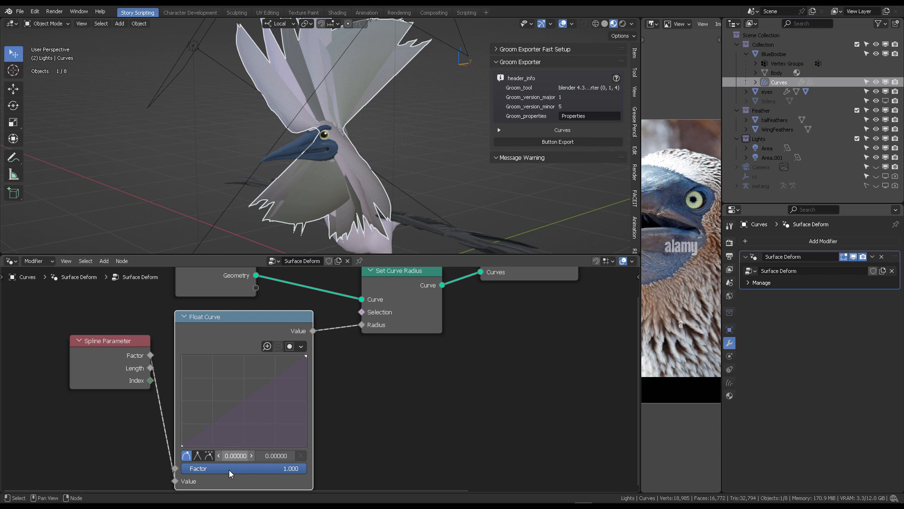
left_click_drag(188, 443, 183, 357)
left_click_drag(305, 356, 306, 404)
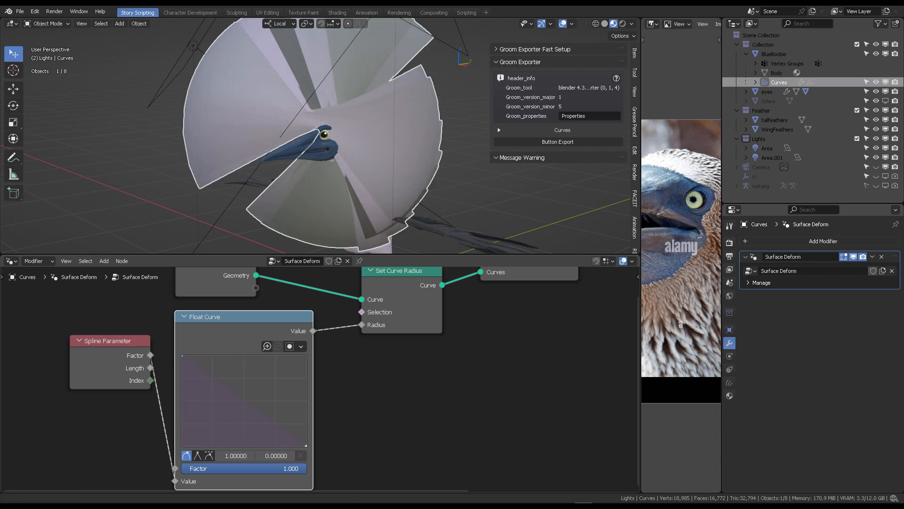
left_click_drag(239, 396, 240, 381)
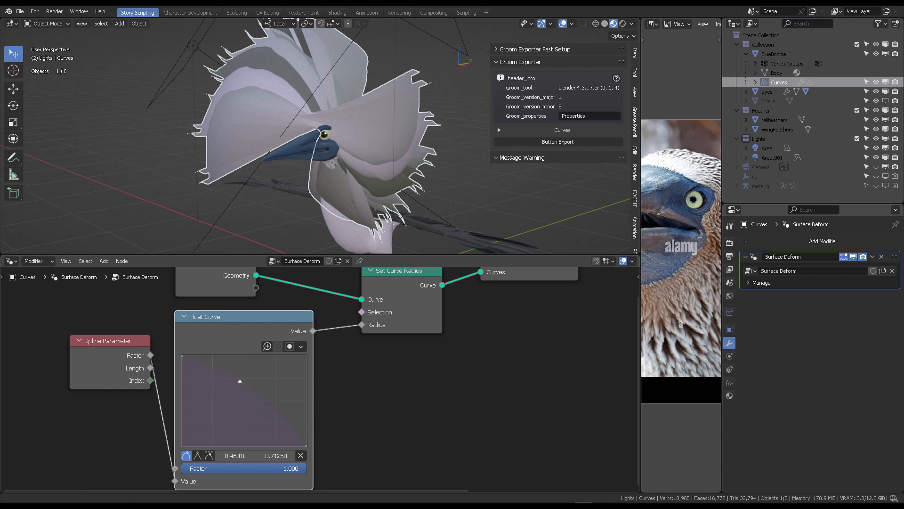
left_click_drag(270, 410, 269, 425)
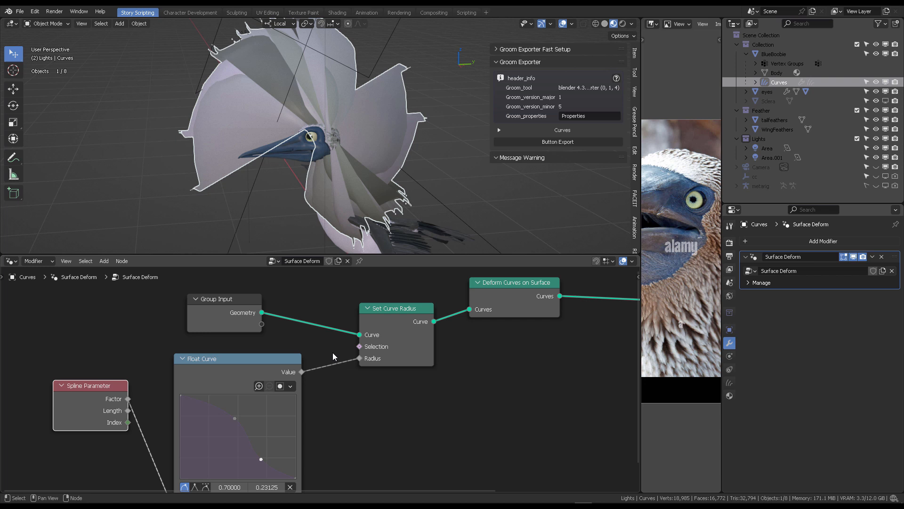
- Add a Map Range node after the Float Curve's Value output
right_click_drag(332, 352, 344, 375, "ctrl")
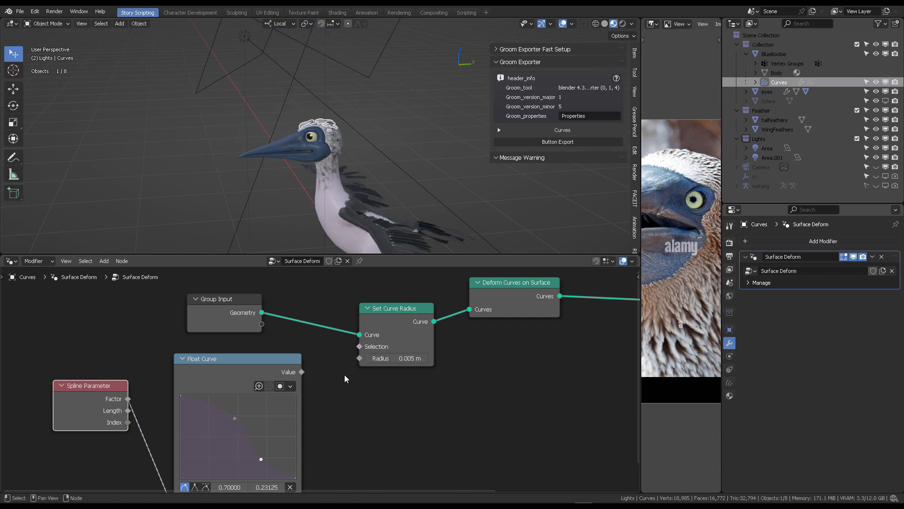
middle_click_drag(383, 405, 394, 363)
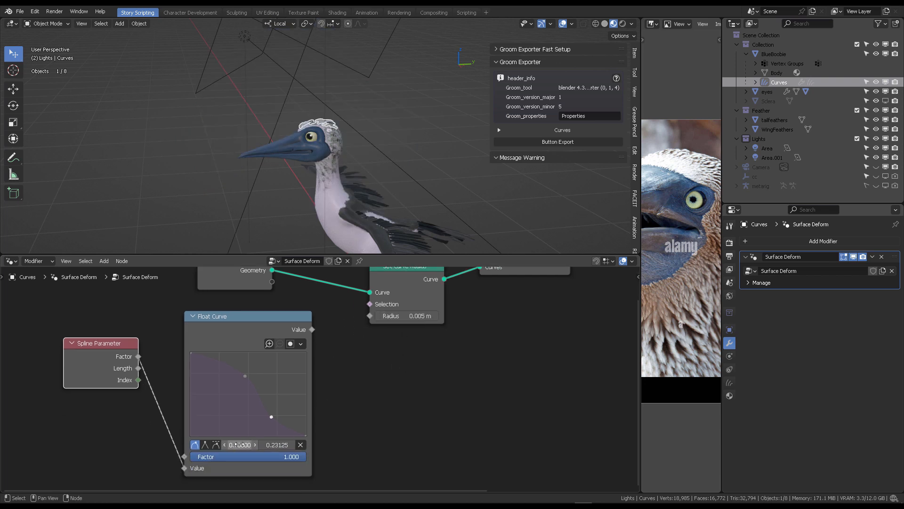
middle_click_drag(330, 414, 291, 432)
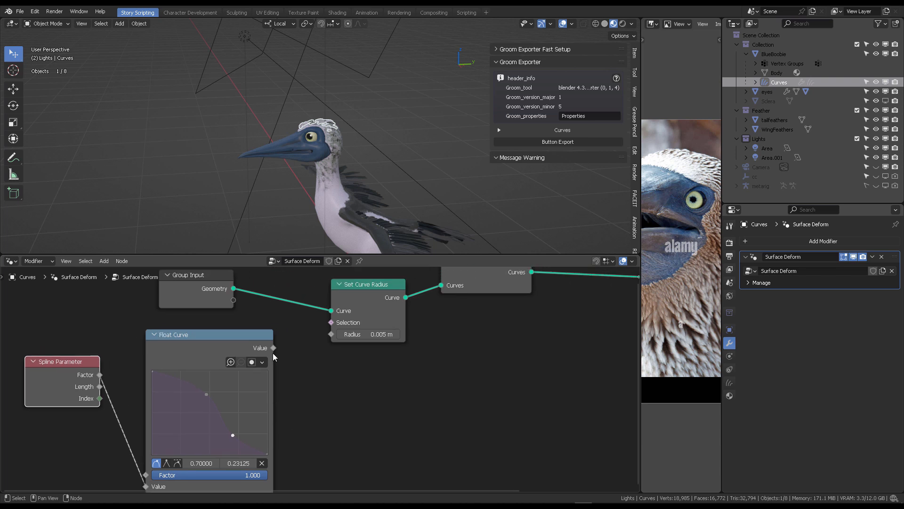
left_click_drag(273, 351, 314, 375)
type("map ran")
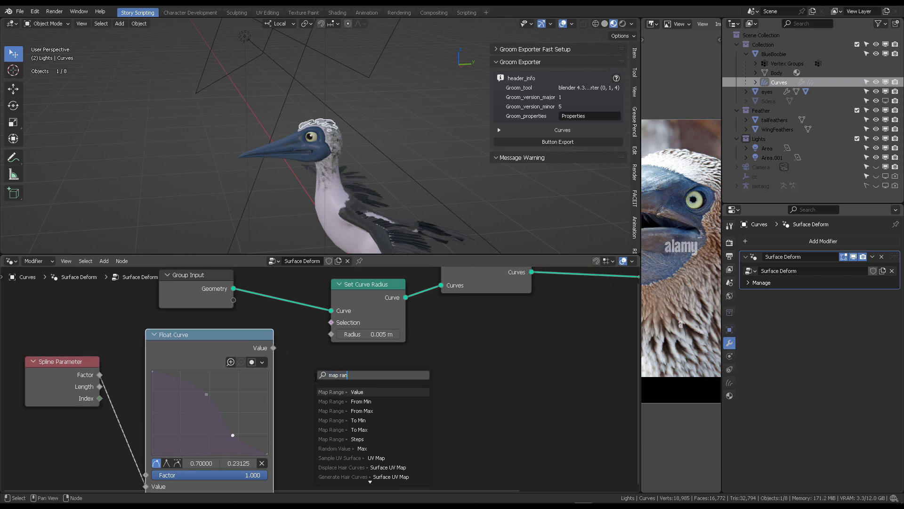
type("ge")
key("Return")
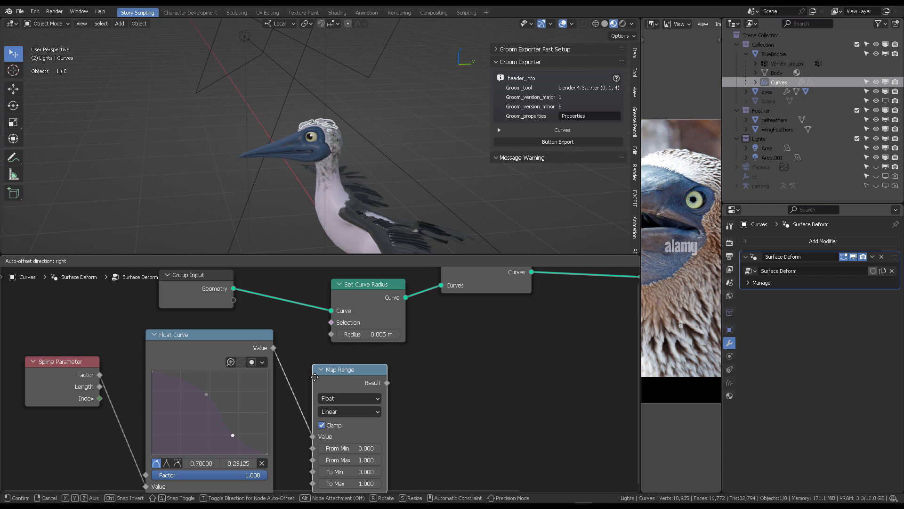
left_click(315, 377)
- Connect the Map Range Result to the Set Curve Radius node's Radius input and arrange the nodes
middle_click_drag(292, 339, 315, 363)
scroll(310, 352, "down", 2)
left_click_drag(255, 365, 238, 375)
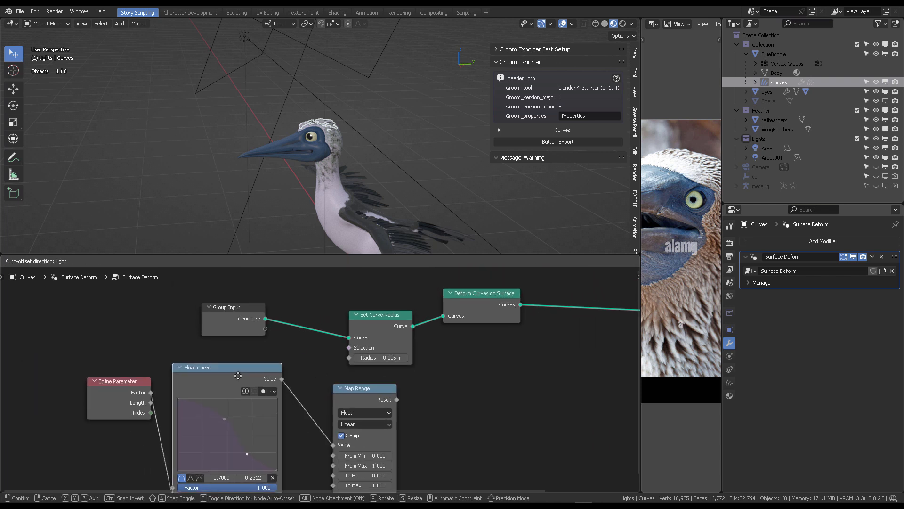
left_click_drag(363, 388, 324, 373)
left_click_drag(383, 317, 391, 303)
scroll(353, 373, "up", 2)
middle_click_drag(364, 377, 341, 366)
left_click_drag(341, 370, 339, 323)
scroll(329, 377, "up", 1)
middle_click_drag(329, 376, 330, 318)
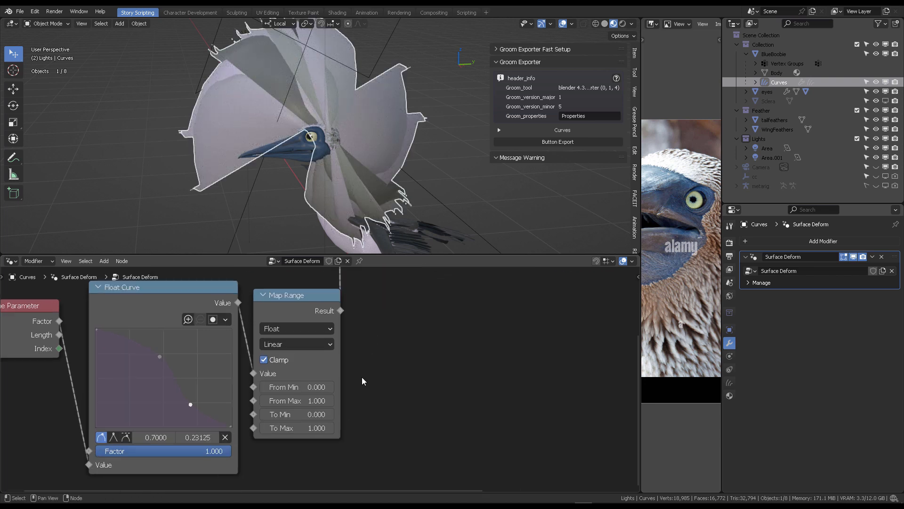
- Set the Map Range's From Max to 0.05
left_click(297, 400)
type("0.05")
key("Return")
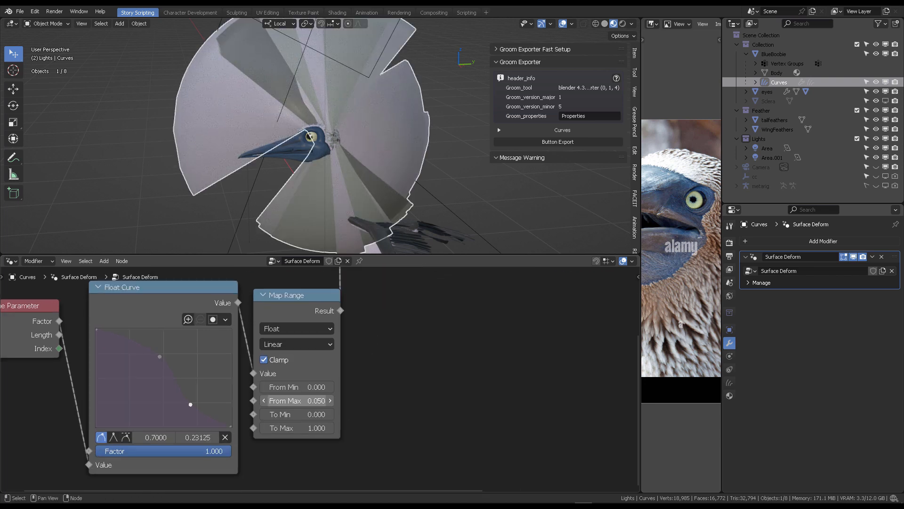
- Set the Map Range's From Max to 1 and its To Max to 0.005
left_click(296, 401)
type("1")
key("Return")
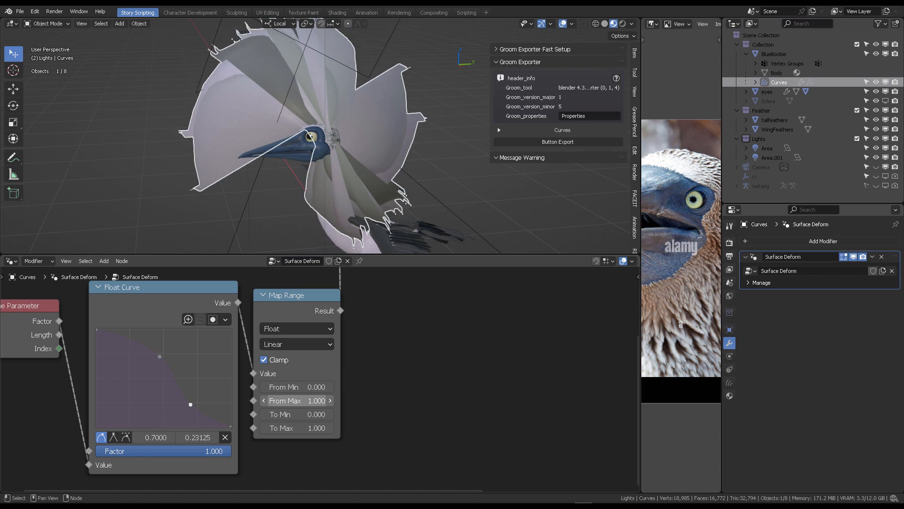
left_click(294, 428)
type("0.01")
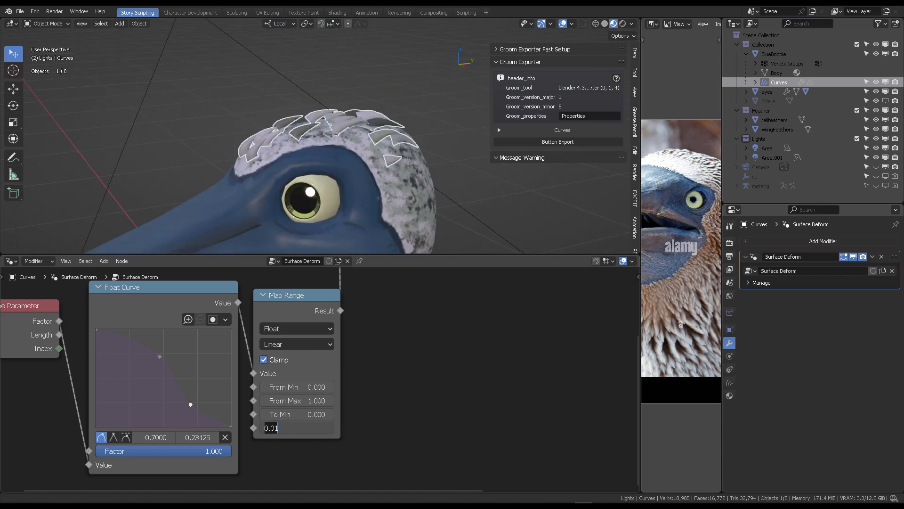
key("Return")
- Inspect the tapered hair strands on the booby's head closely in the viewport
middle_click_drag(352, 118, 367, 165)
scroll(408, 325, "down", 2)
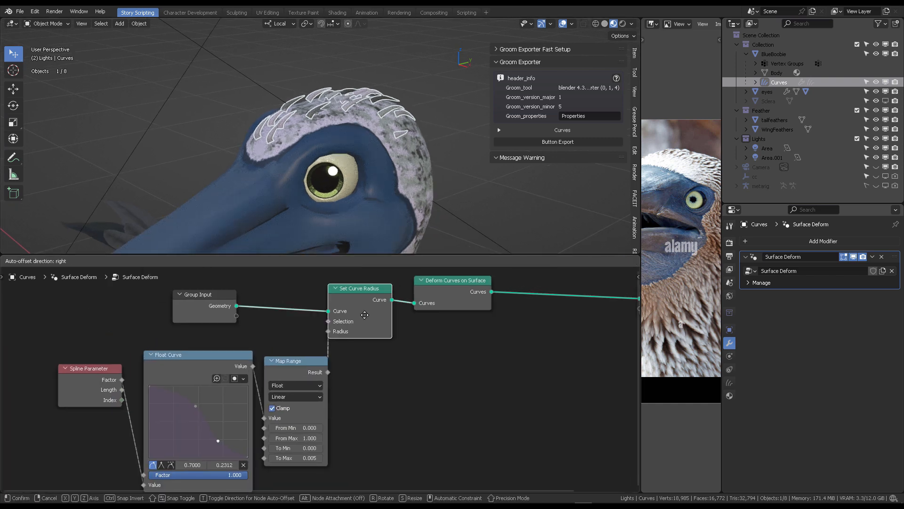
middle_click_drag(414, 86, 194, 94)
left_click(350, 70)
scroll(363, 63, "up", 4)
middle_click_drag(360, 403, 367, 389)
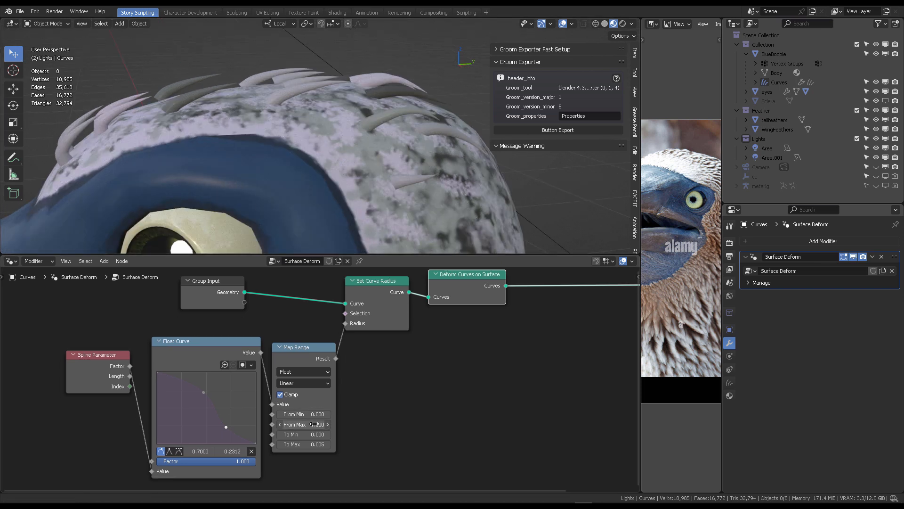
mouse_move(304, 424)
left_mouse_down()
mouse_move(334, 424)
mouse_move(301, 425)
left_mouse_up()
middle_click_drag(384, 105, 416, 113)
- Open the asset browser's Hair catalog and drop the Set Hair Curve Profile asset onto the Curves object
left_click(11, 260)
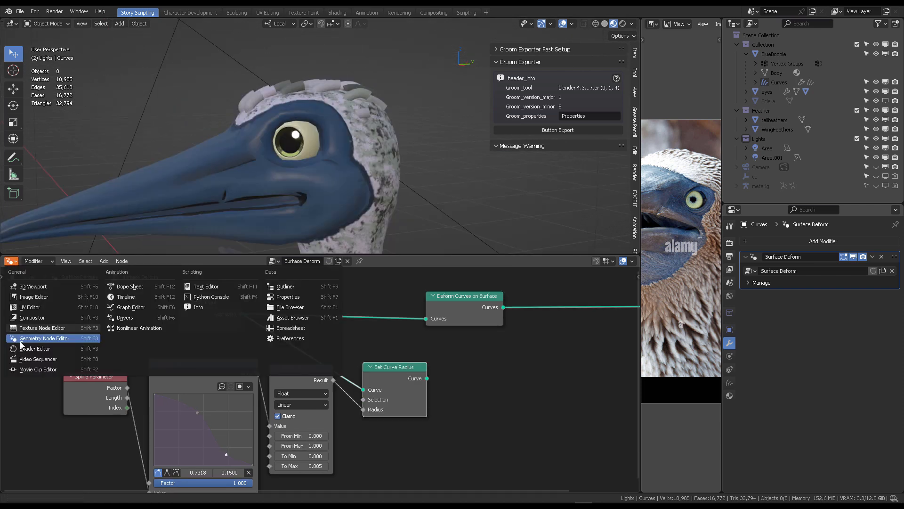
left_click(289, 320)
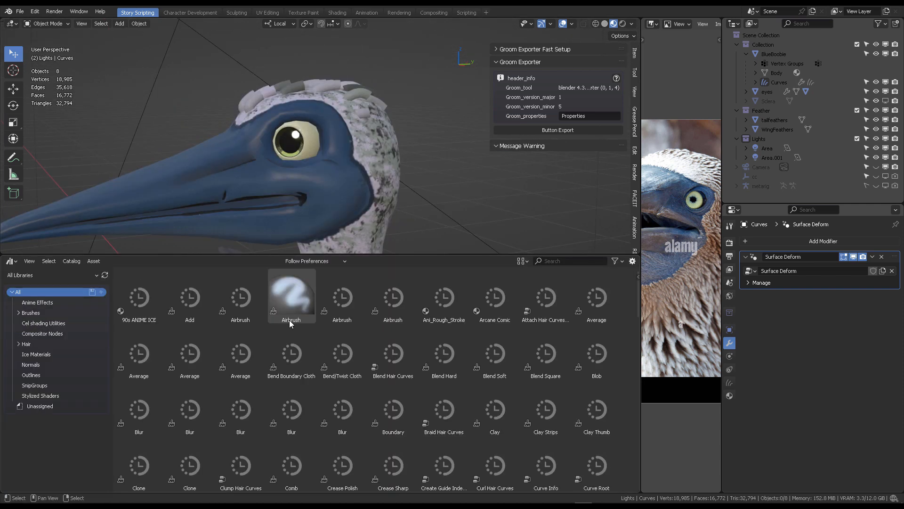
left_click(58, 276)
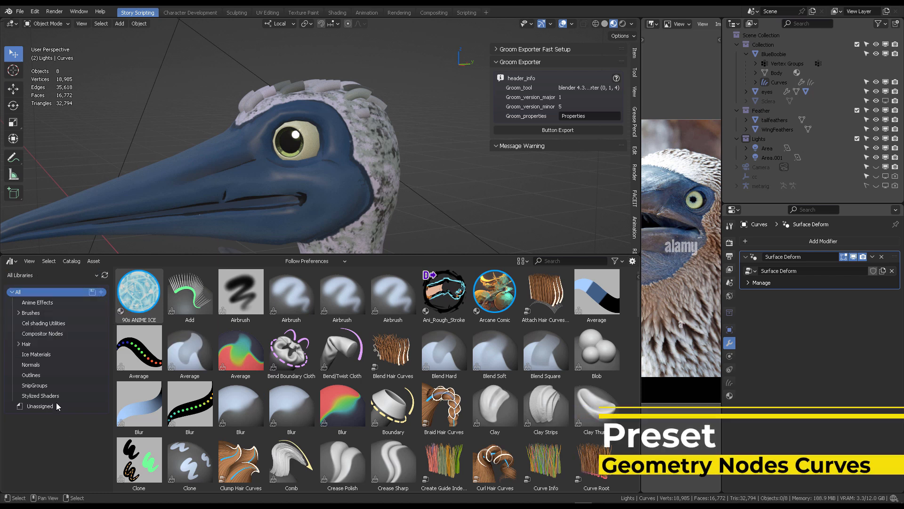
left_click(41, 344)
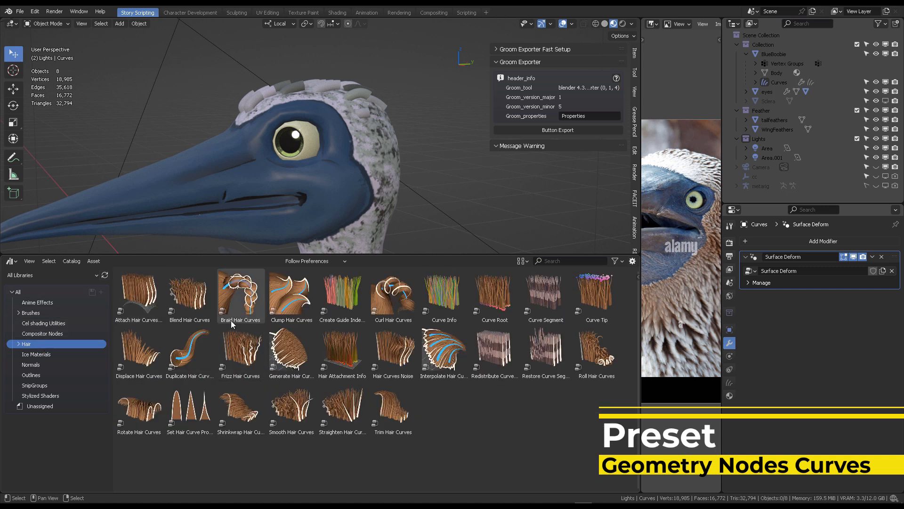
left_click(780, 83)
left_click_drag(198, 405, 369, 93)
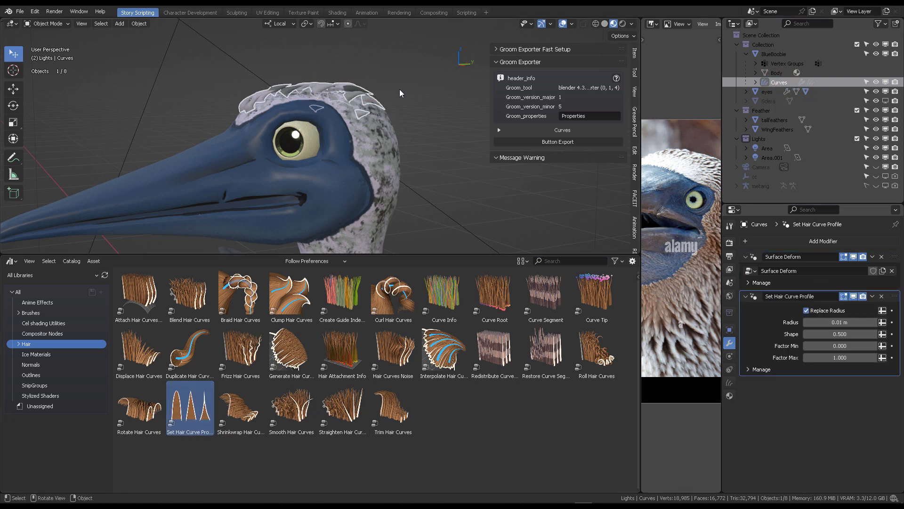
- Set the Set Hair Curve Profile's Shape to 0.05
left_click(445, 112)
middle_click_drag(445, 111, 422, 99)
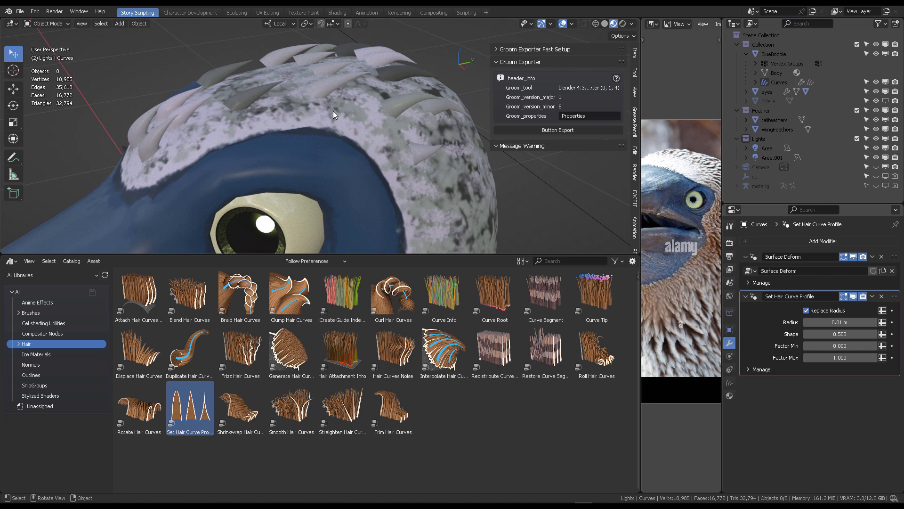
middle_click_drag(333, 114, 334, 86)
mouse_move(380, 118)
middle_mouse_down()
mouse_move(356, 132)
mouse_move(355, 115)
mouse_move(362, 126)
mouse_move(318, 131)
middle_mouse_up()
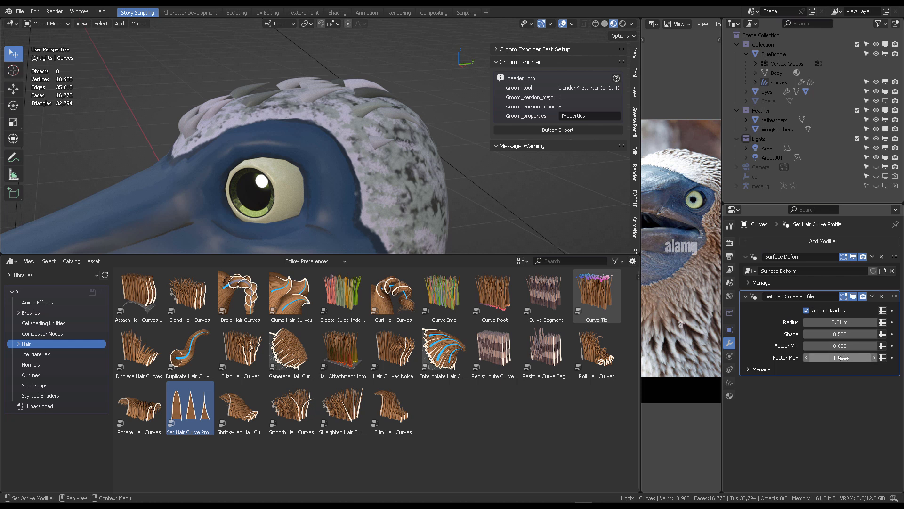
left_click(843, 334)
type(".05")
key("Return")
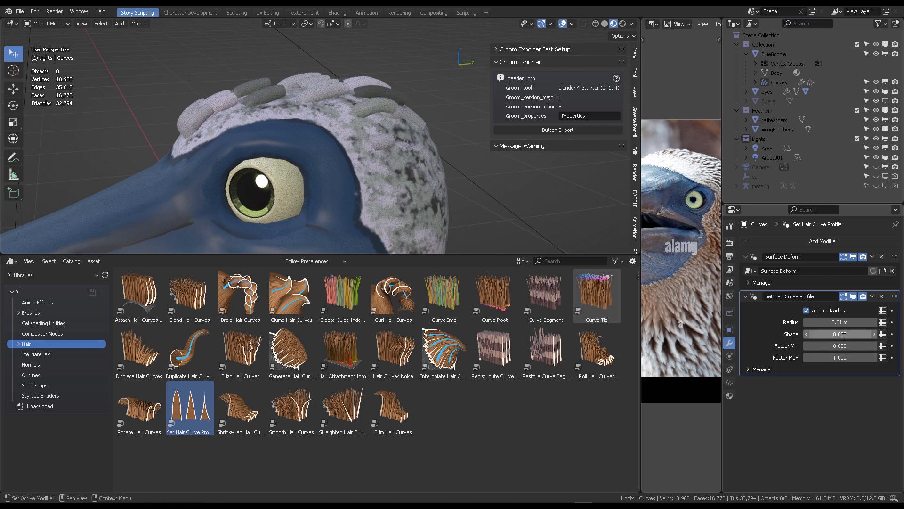
- Try hair profile Shape values of 0.5 and then 1
left_click(843, 334)
type("0.5")
key("Return")
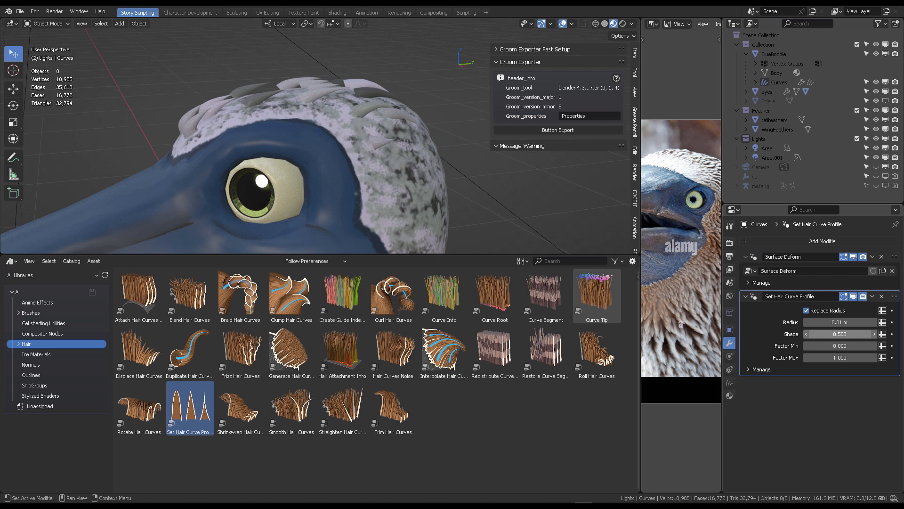
left_click(843, 334)
type("1")
key("Return")
- Set the hair profile's Shape to 0.5
left_click(837, 334)
type("0.5")
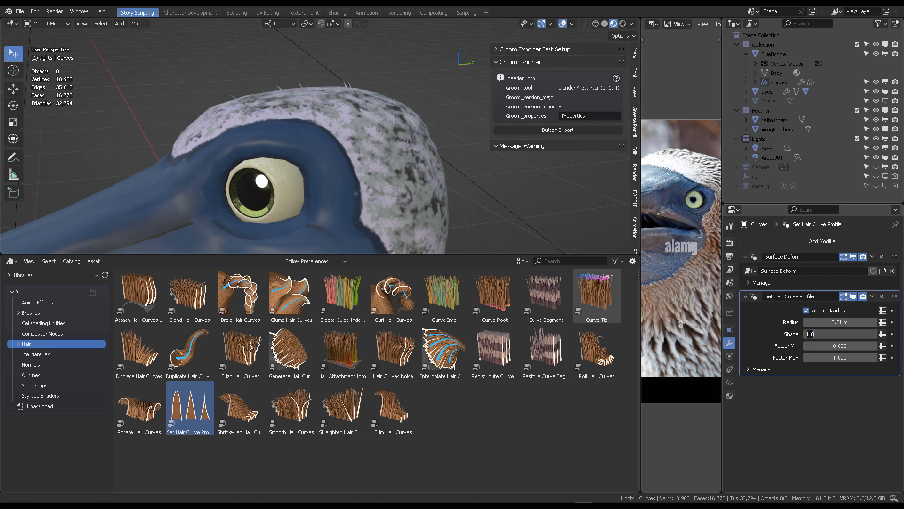
key("Return")
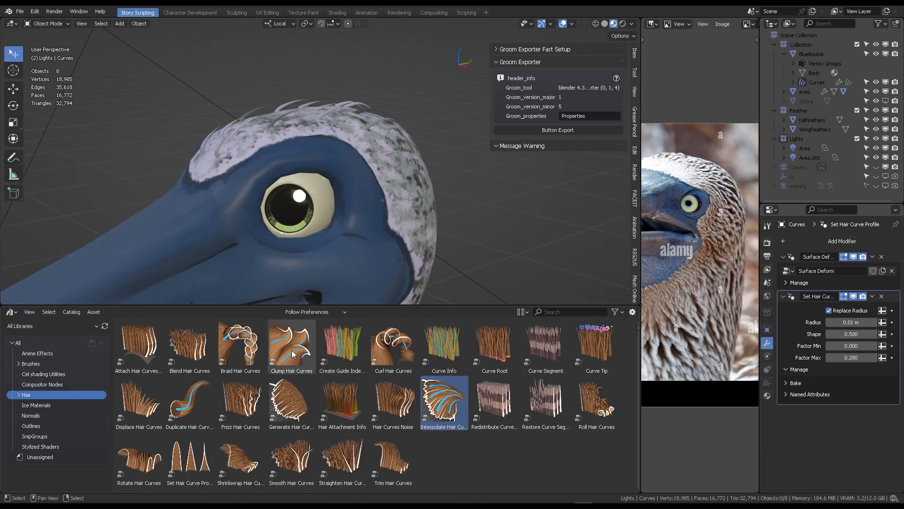
- Switch back to the Geometry Node editor and examine the Set Hair Curve Profile node group
left_click(11, 312)
left_click(34, 388)
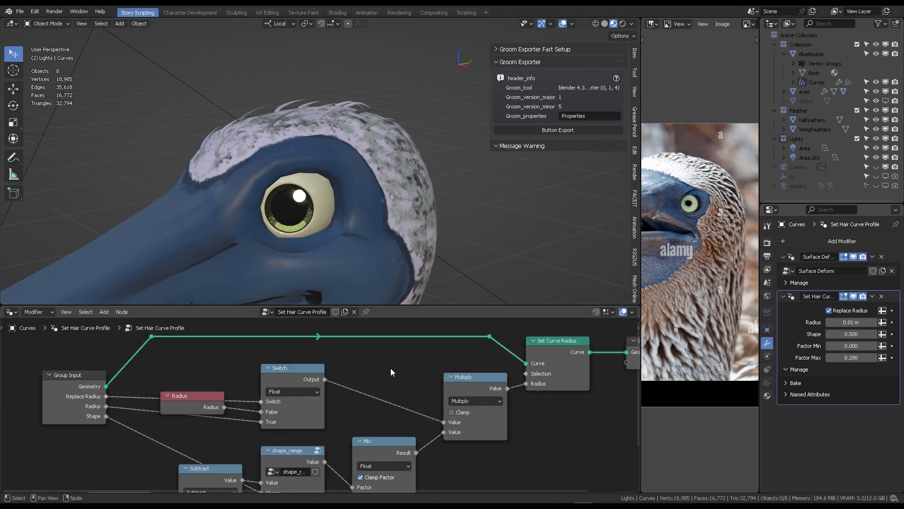
scroll(368, 385, "down", 3)
middle_click_drag(350, 445, 335, 402)
scroll(335, 401, "up", 4)
scroll(382, 364, "down", 5)
mouse_move(377, 362)
middle_mouse_down()
mouse_move(354, 423)
mouse_move(380, 361)
middle_mouse_up()
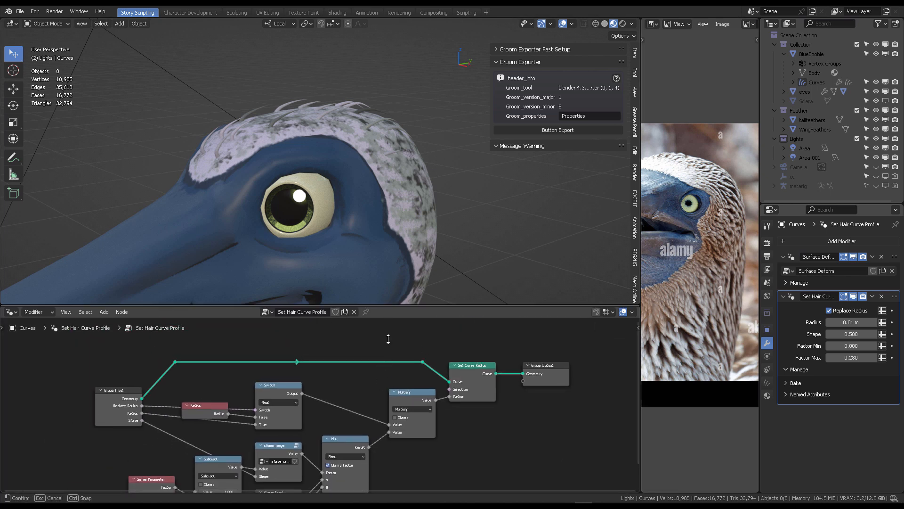
left_click_drag(389, 305, 389, 381)
- Select the Curves object and switch it into Sculpt Mode
left_click(816, 82)
scroll(344, 138, "up", 2)
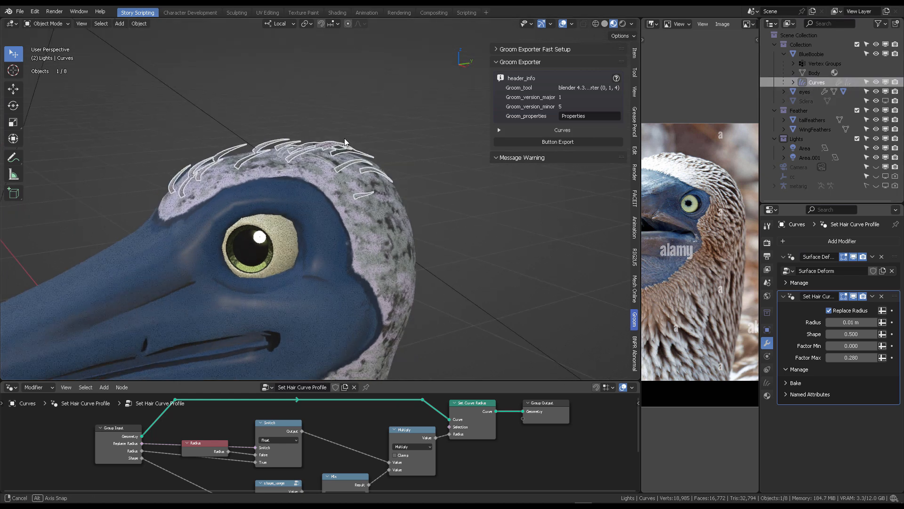
mouse_move(344, 138)
middle_mouse_down()
mouse_move(386, 104)
mouse_move(359, 107)
middle_mouse_up()
key("ctrl+Tab")
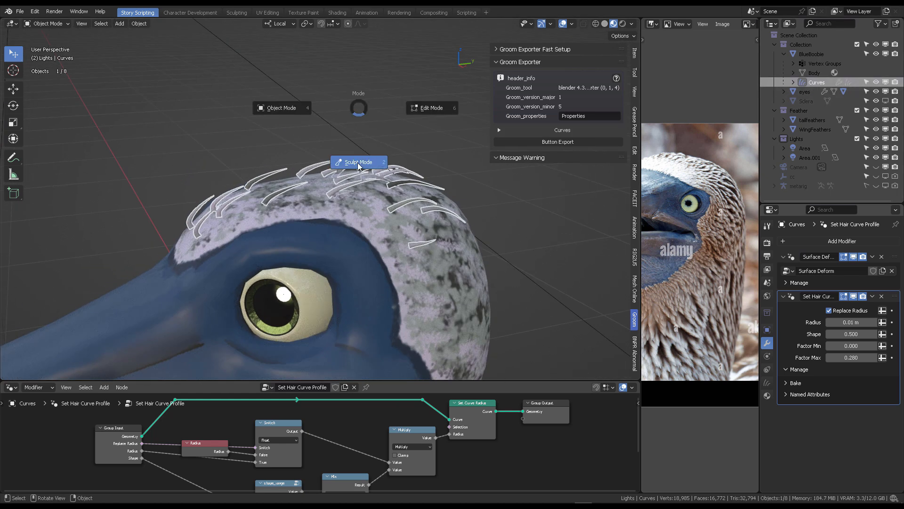
left_click(361, 165)
- Paint new hair curves over the crown and back of the head with the Add brush
mouse_move(214, 126)
middle_mouse_down()
mouse_move(316, 97)
mouse_move(324, 115)
middle_mouse_up()
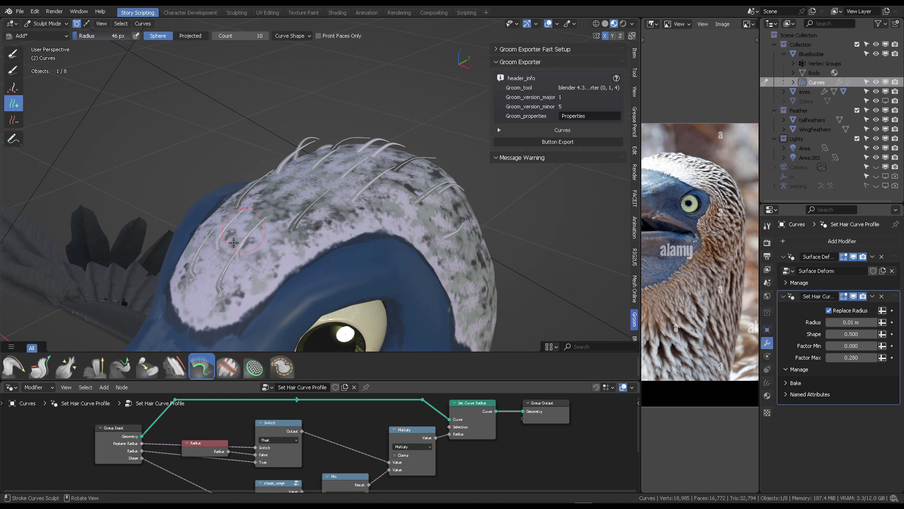
left_click(211, 272)
middle_click_drag(211, 273, 296, 252)
left_click(312, 294)
mouse_move(311, 295)
middle_mouse_down()
mouse_move(356, 306)
mouse_move(352, 318)
mouse_move(247, 275)
mouse_move(246, 234)
mouse_move(238, 257)
middle_mouse_up()
left_click(355, 306)
left_click(370, 325)
left_click(355, 323)
left_click(306, 316)
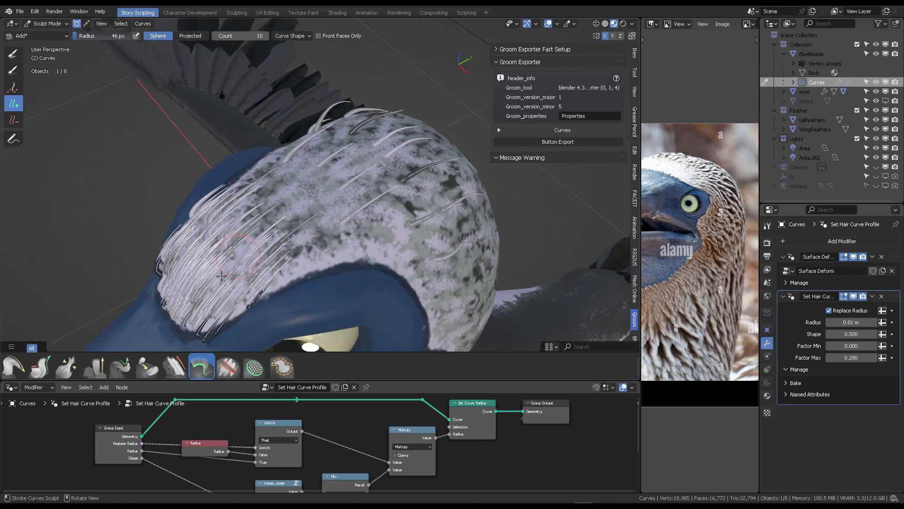
middle_click_drag(293, 219, 329, 260)
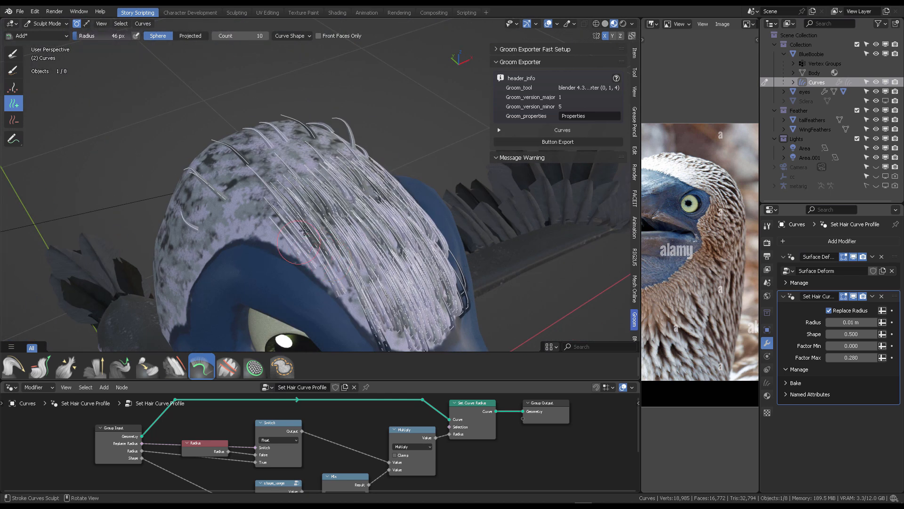
middle_click_drag(304, 230, 276, 246)
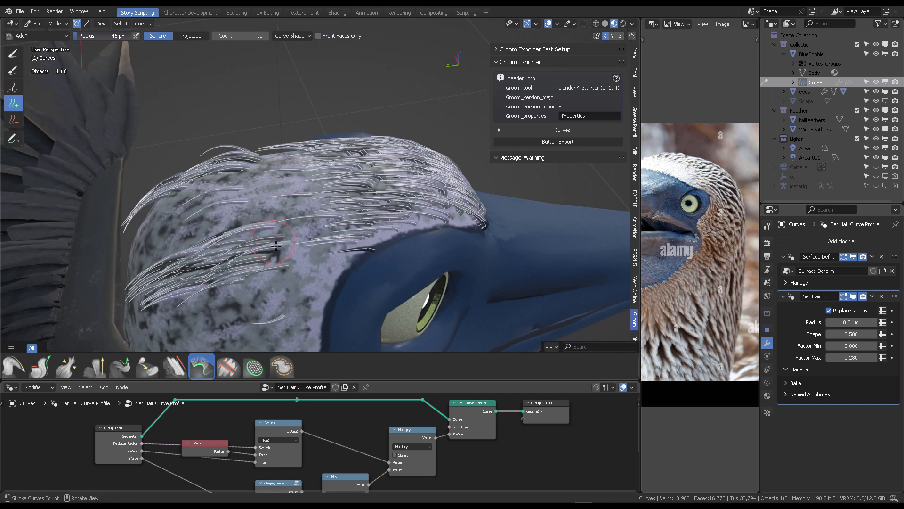
middle_click_drag(324, 231, 231, 207)
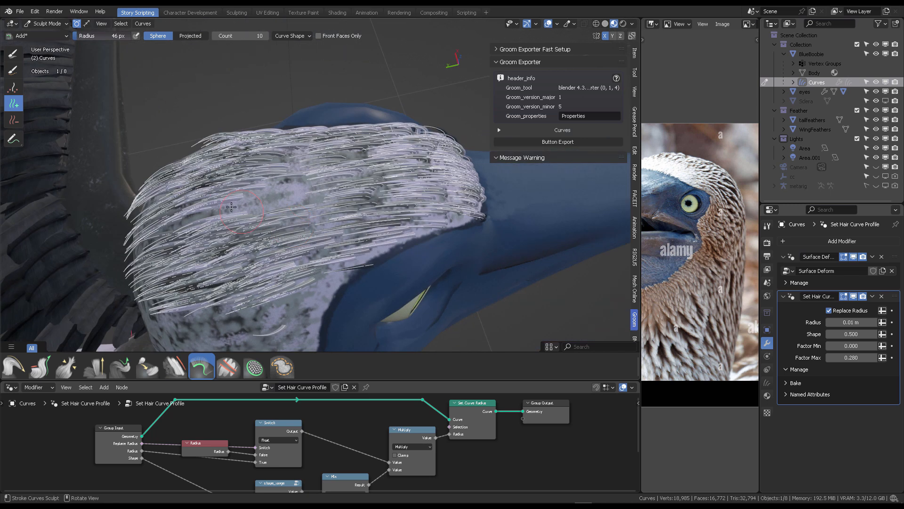
middle_click_drag(294, 201, 340, 227)
middle_click_drag(354, 279, 396, 266)
scroll(372, 236, "down", 6)
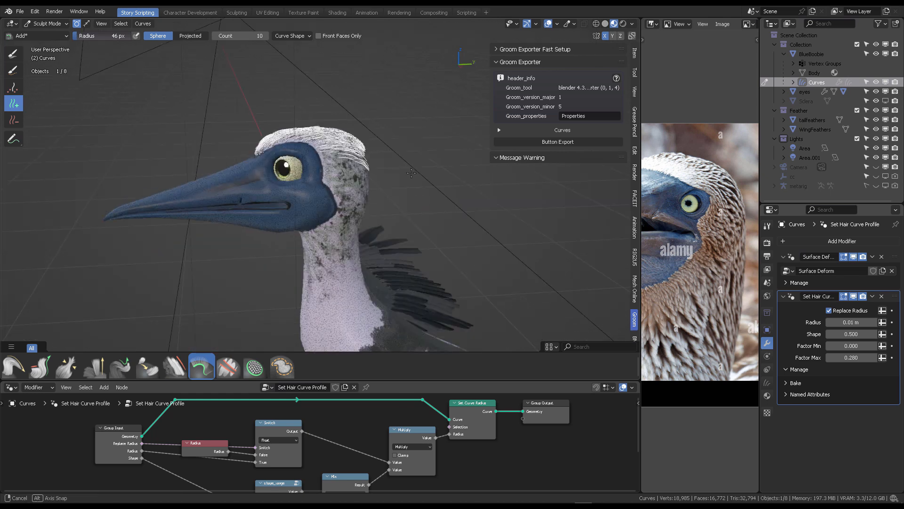
- Add more hair curves around the back of the head and down the upper neck
scroll(348, 198, "up", 7)
middle_click_drag(316, 201, 225, 163)
middle_click_drag(260, 132, 326, 177)
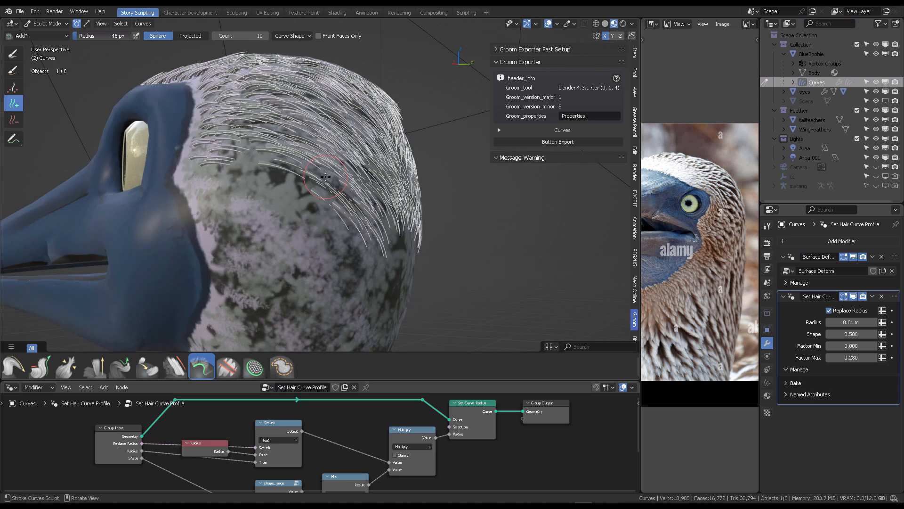
left_click_drag(206, 171, 313, 262)
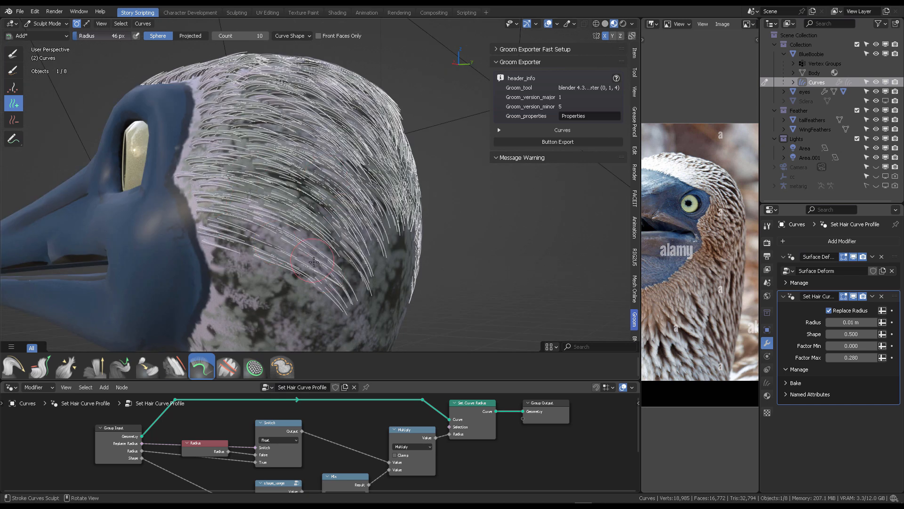
middle_click_drag(241, 249, 290, 127)
scroll(324, 174, "up", 3)
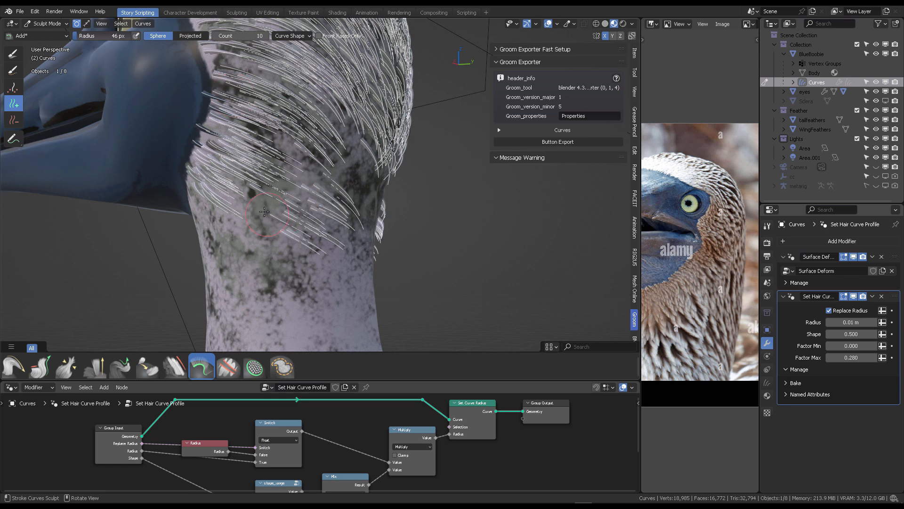
middle_click_drag(244, 209, 300, 250)
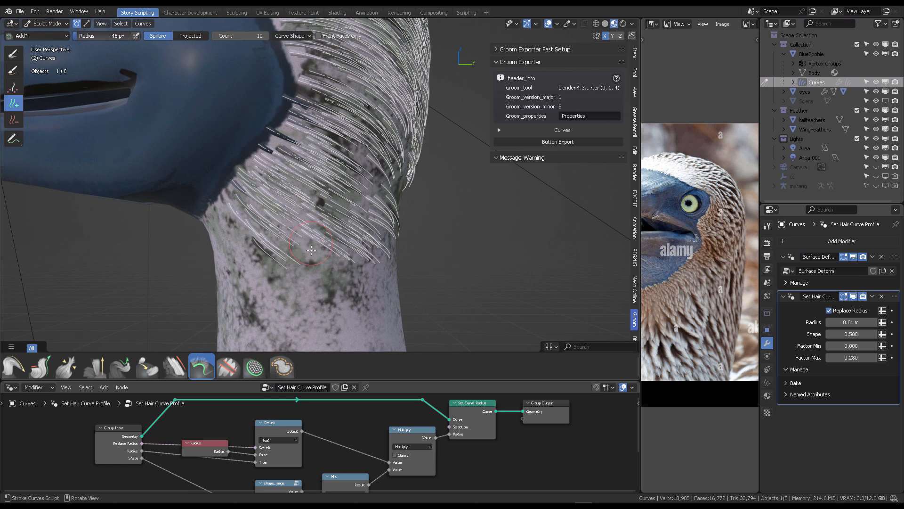
- Switch to the Comb brush with strength about 0.397 and radius 90 px, and comb the neck hairs downward
key("shift+space")
left_click(328, 177)
scroll(322, 149, "down", 4)
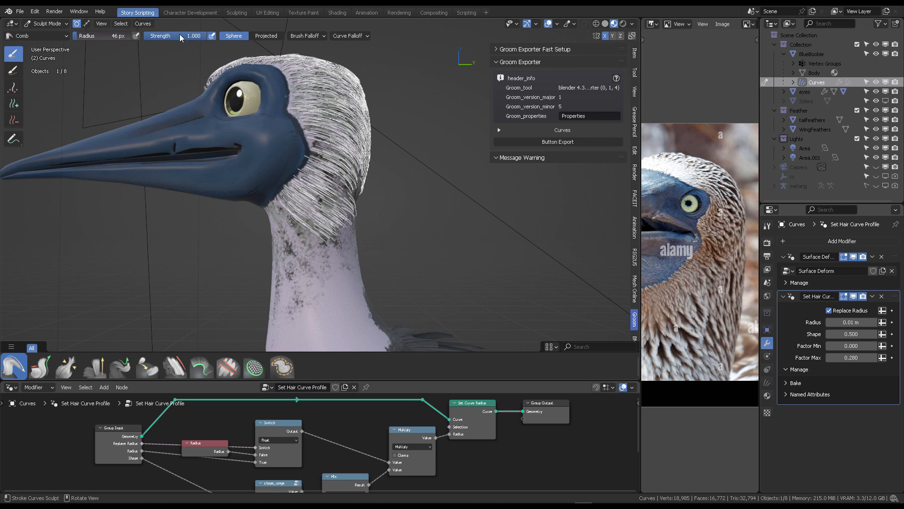
left_click_drag(180, 37, 163, 38)
key("f")
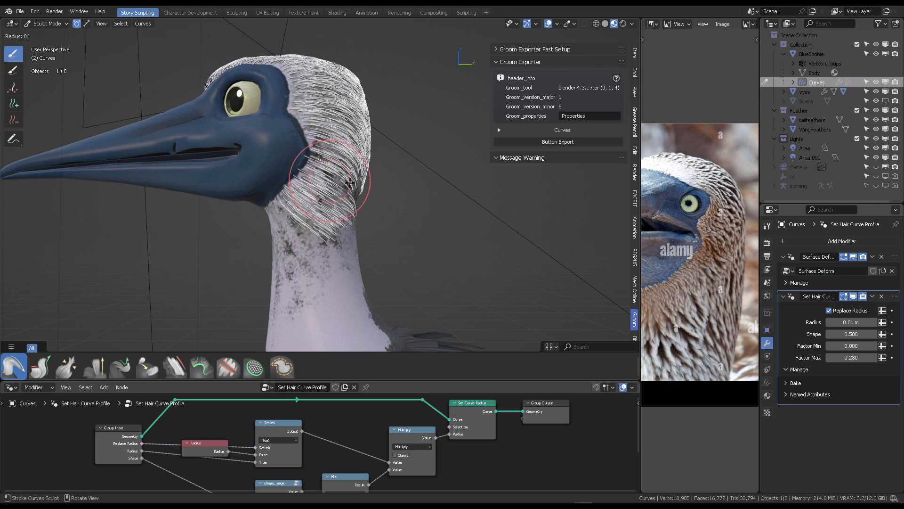
left_click(371, 182)
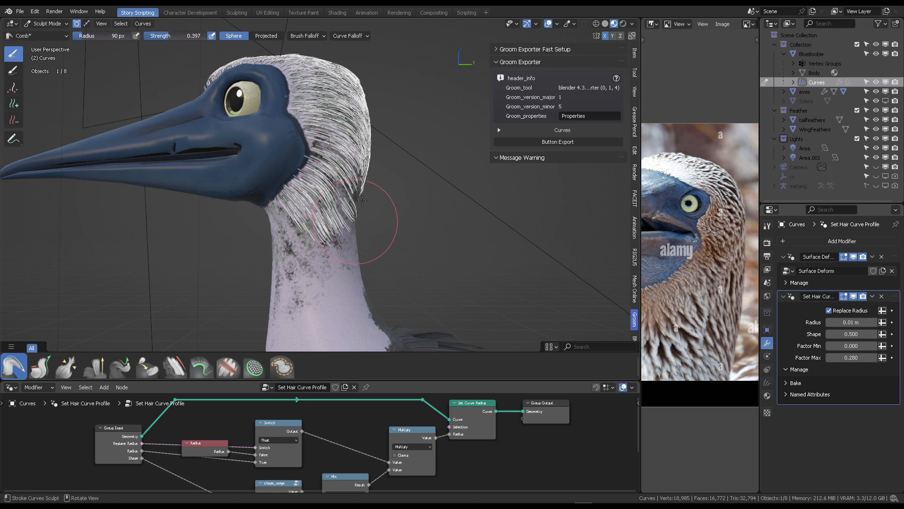
middle_click_drag(362, 200, 312, 117)
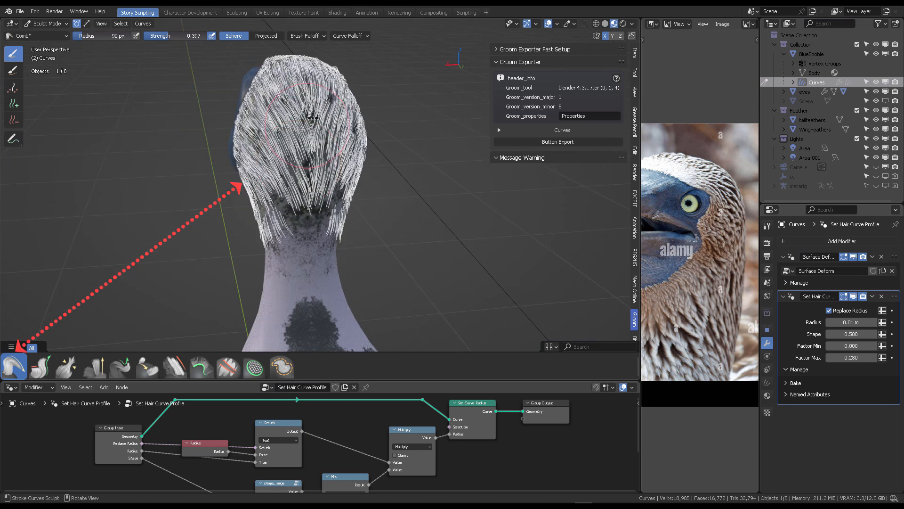
middle_click_drag(322, 156, 325, 134)
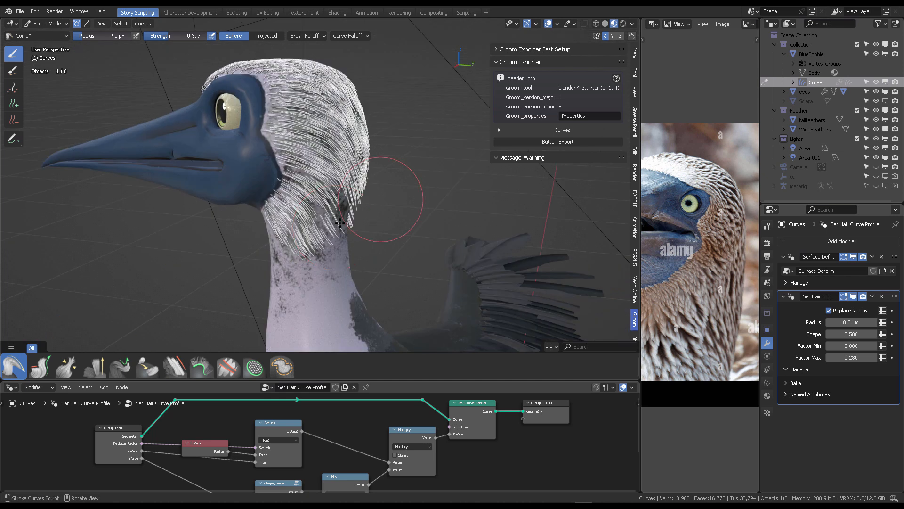
middle_click_drag(355, 221, 317, 263)
mouse_move(342, 182)
middle_mouse_down()
mouse_move(267, 175)
mouse_move(353, 153)
mouse_move(314, 170)
middle_mouse_up()
- Switch back to the Add brush, set its radius to 64 px, and add hair curves on the lower neck
key("shift+space")
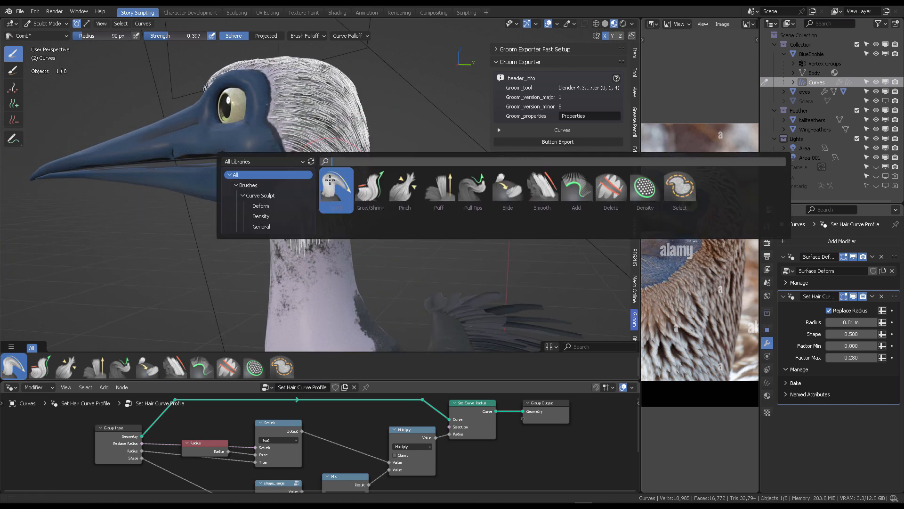
left_click(576, 189)
scroll(367, 162, "up", 6)
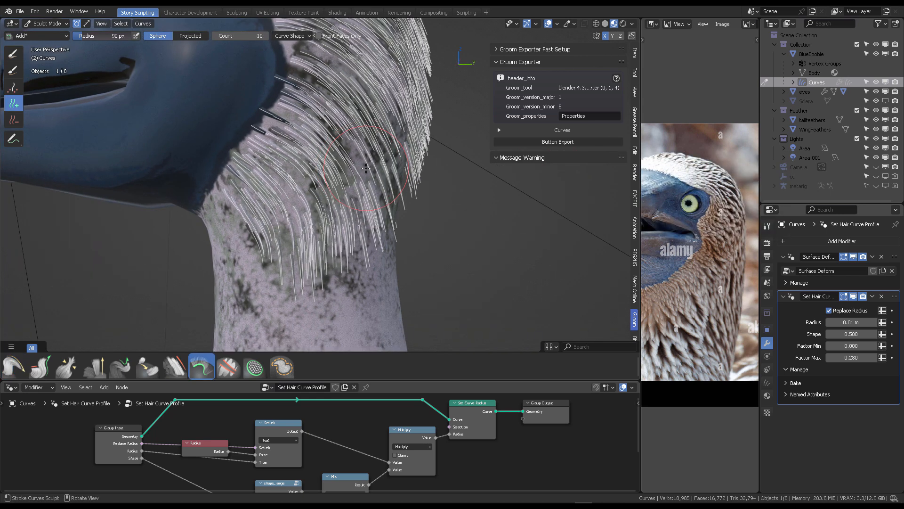
mouse_move(367, 162)
middle_mouse_down()
mouse_move(263, 202)
mouse_move(273, 117)
mouse_move(326, 139)
middle_mouse_up()
key("f")
left_click(325, 136)
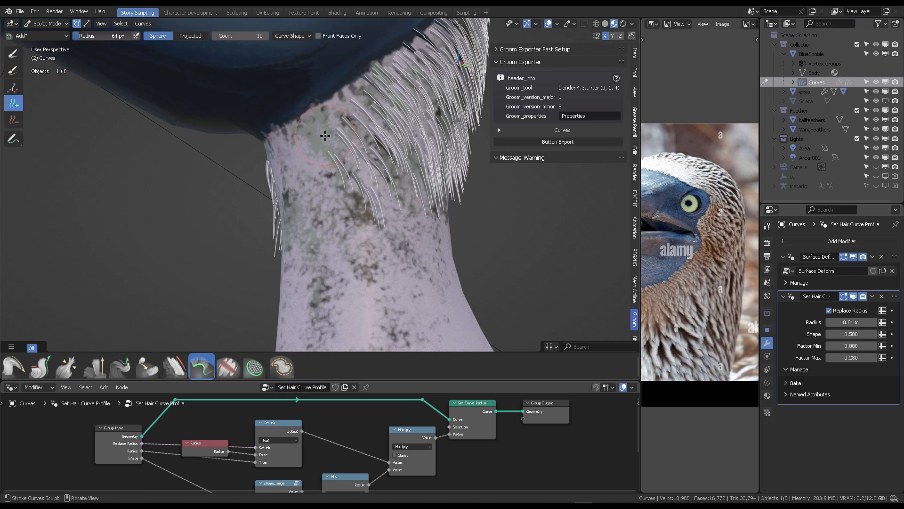
middle_click_drag(301, 167, 334, 147)
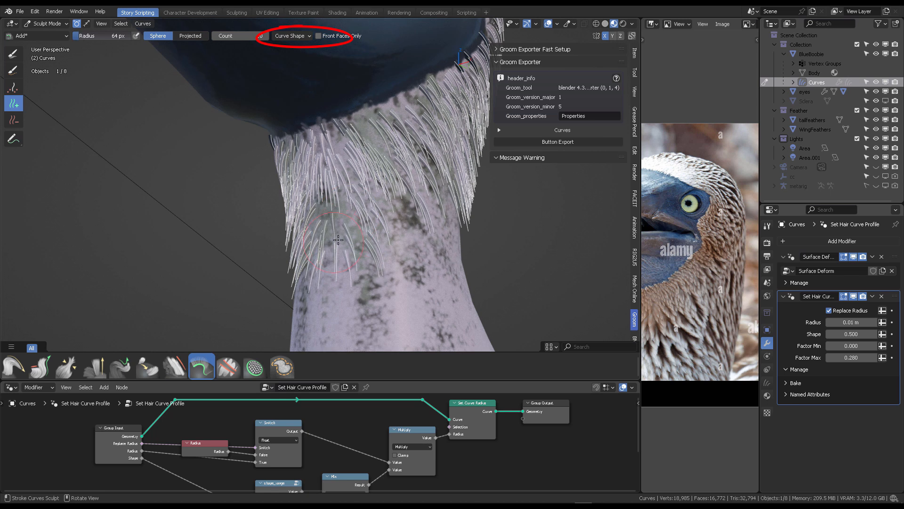
mouse_move(338, 239)
middle_mouse_down()
mouse_move(293, 167)
mouse_move(348, 172)
mouse_move(245, 155)
middle_mouse_up()
- Orbit and zoom around the bird's head to examine the groomed hair coverage
scroll(293, 167, "down", 5)
scroll(325, 172, "up", 5)
scroll(337, 174, "up", 5)
scroll(245, 156, "down", 6)
scroll(249, 158, "up", 5)
scroll(255, 156, "down", 8)
middle_click_drag(353, 171, 400, 175)
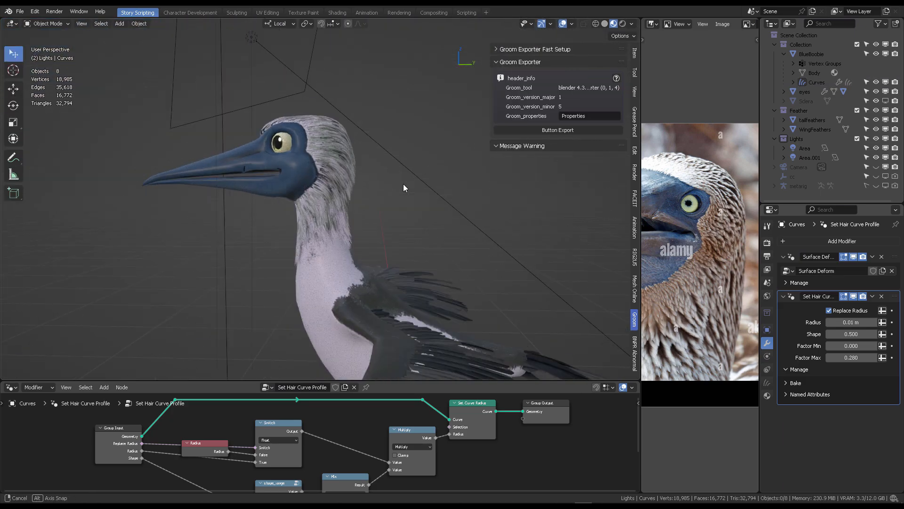
scroll(403, 188, "up", 3)
mouse_move(404, 188)
middle_mouse_down()
mouse_move(267, 146)
mouse_move(369, 192)
mouse_move(441, 161)
middle_mouse_up()
scroll(369, 192, "down", 3)
scroll(440, 161, "up", 4)
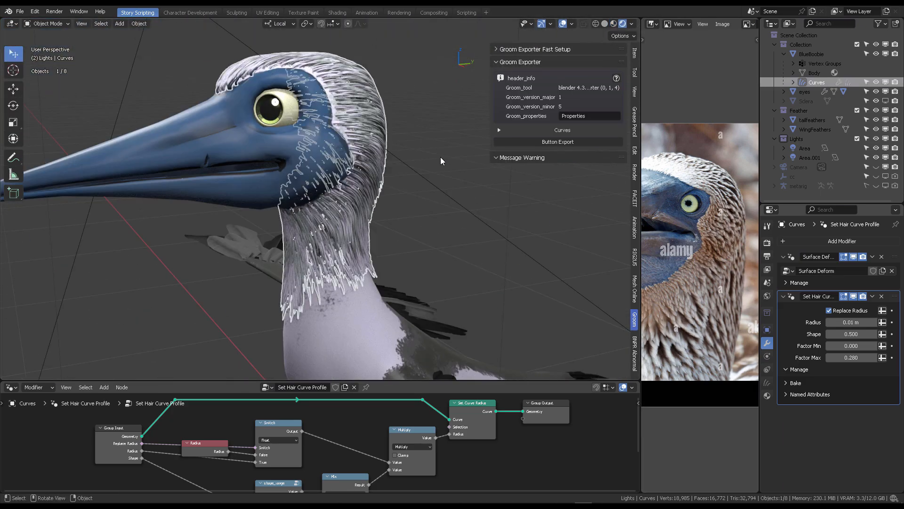
- Switch the lower editor to the Asset Browser showing hair assets and save the file
left_click(11, 386)
left_click(290, 341)
middle_click_drag(391, 230, 400, 210)
key("ctrl+s")
scroll(396, 190, "up", 2)
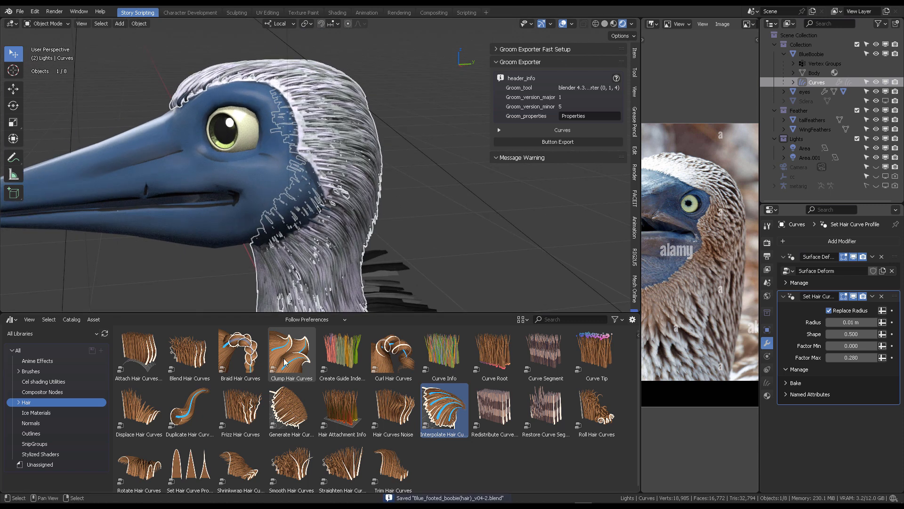
- Apply the Clump Hair Curves asset to the hair curves object
left_click_drag(284, 362, 372, 156)
mouse_move(372, 156)
middle_mouse_down()
mouse_move(374, 141)
mouse_move(412, 132)
mouse_move(431, 164)
mouse_move(378, 166)
mouse_move(409, 151)
mouse_move(380, 153)
mouse_move(342, 135)
middle_mouse_up()
left_click(412, 132)
scroll(412, 131, "down", 3)
scroll(377, 165, "up", 3)
left_click(614, 24)
left_click(345, 105)
- Tune the Clump Hair Curves modifier: Factor 0.351, Shape 0.400, Clump Offset 0.02 m, Distance Falloff 0.05 m, Seed 2
left_click(783, 256)
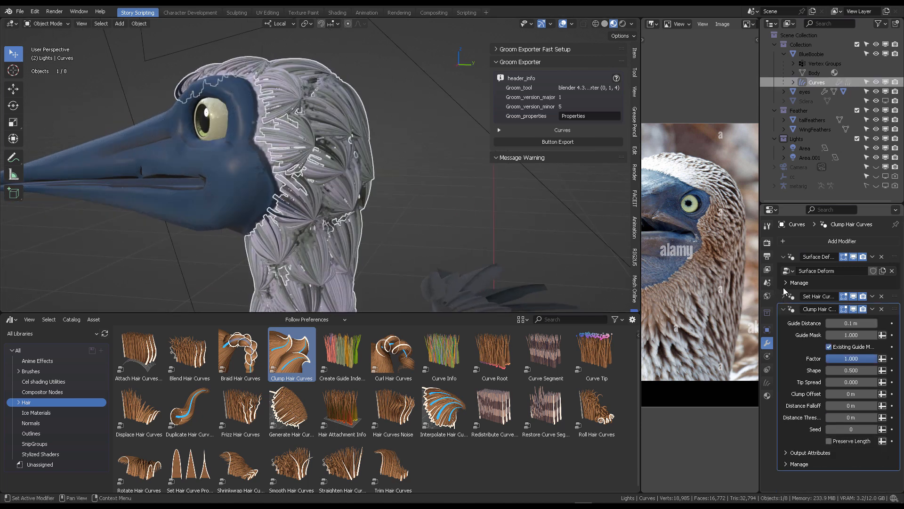
left_click(783, 269)
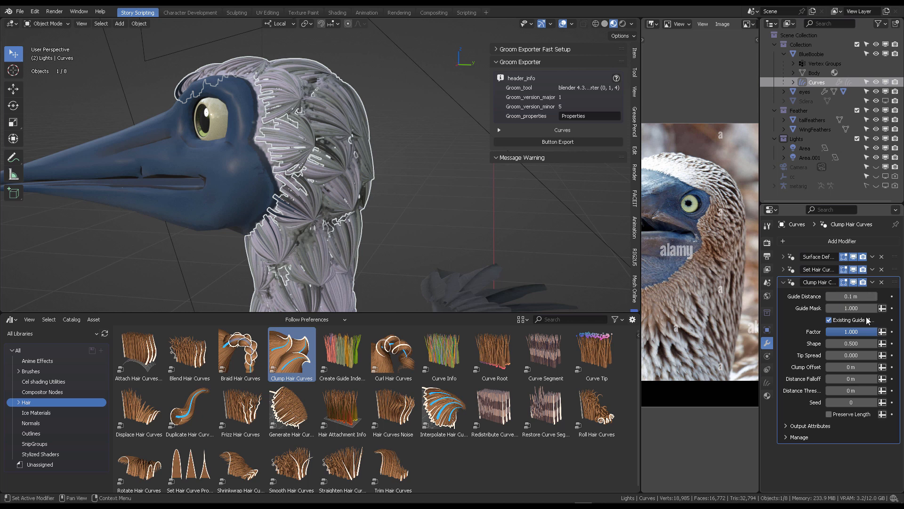
left_click_drag(866, 335, 839, 335)
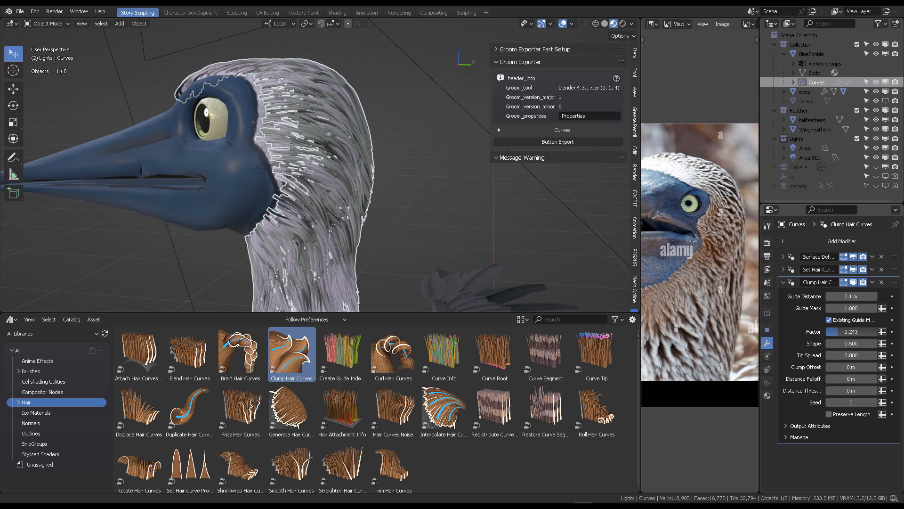
left_click(488, 199)
middle_click_drag(488, 199, 447, 199)
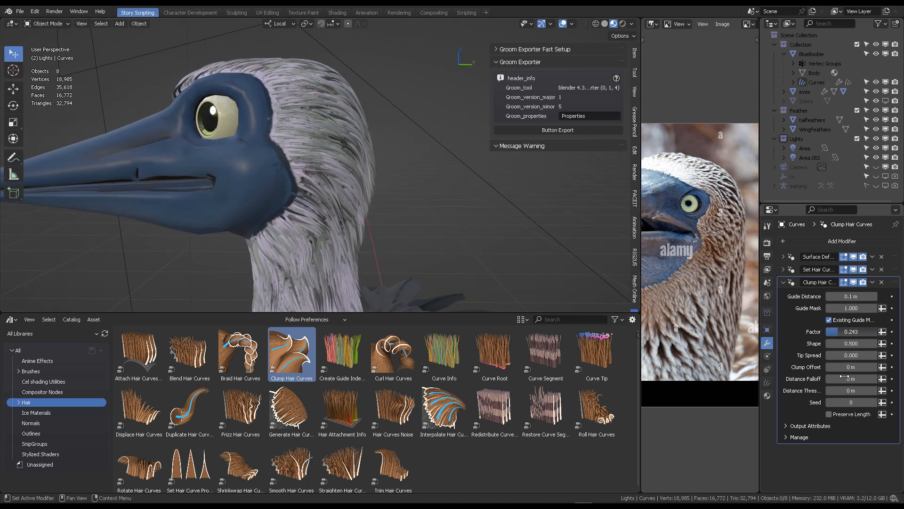
left_click_drag(858, 376, 861, 379)
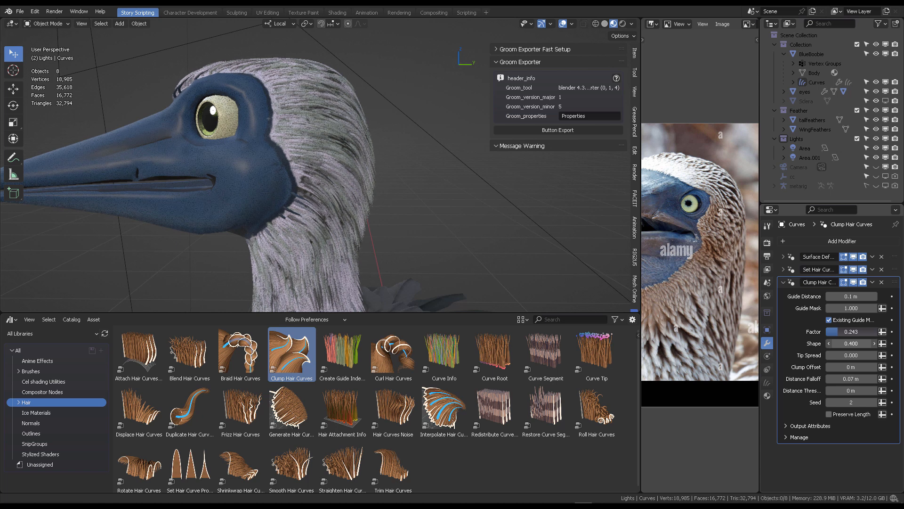
left_click_drag(855, 354, 843, 378)
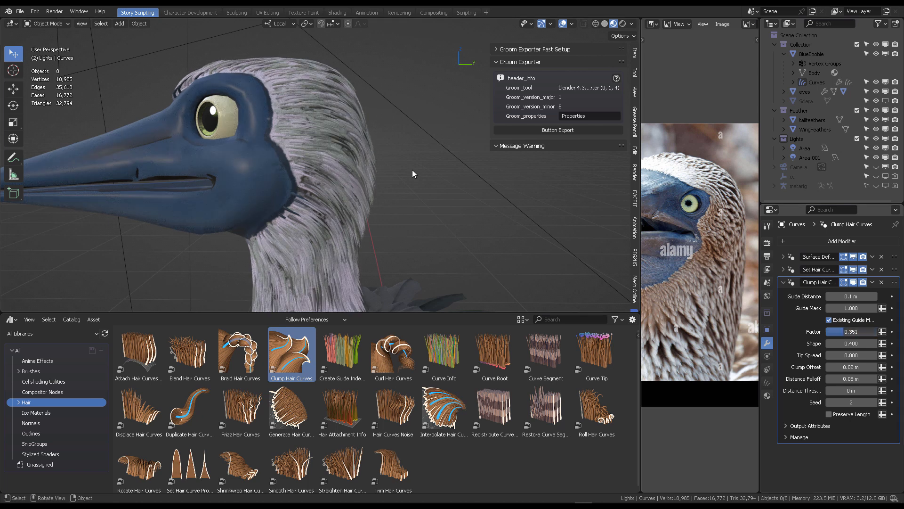
- Set the Set Hair Curve Profile modifier's Radius to 0.004 m and Factor Max to 1.642
mouse_move(412, 170)
middle_mouse_down()
mouse_move(307, 171)
mouse_move(384, 171)
mouse_move(402, 160)
mouse_move(396, 168)
middle_mouse_up()
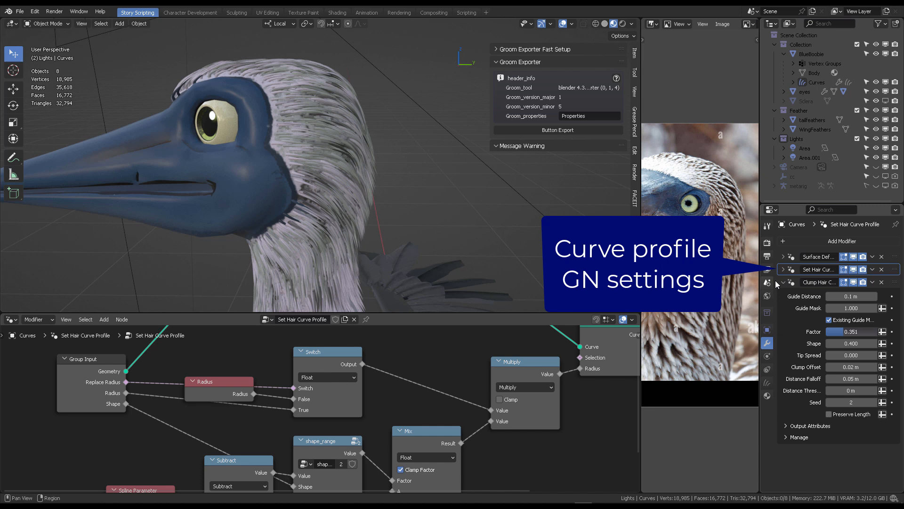
left_click(784, 282)
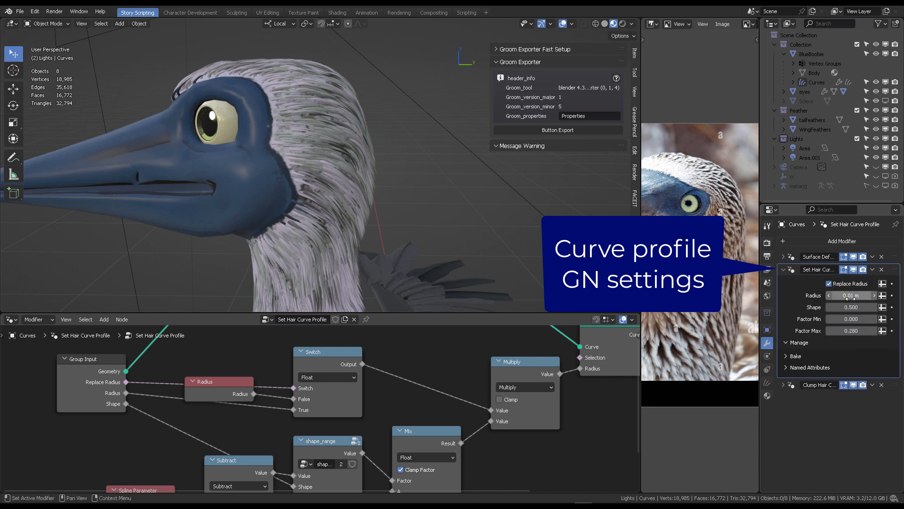
left_click_drag(851, 295, 824, 295)
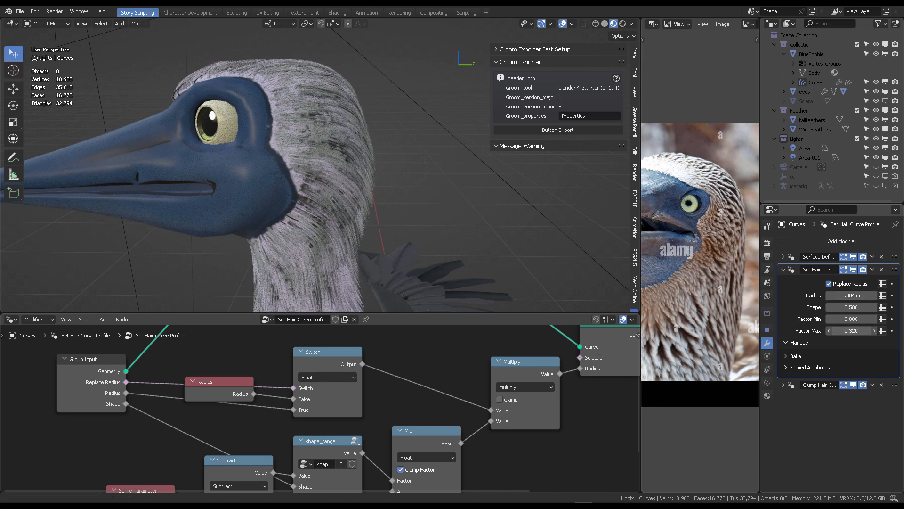
mouse_move(851, 331)
left_mouse_down()
mouse_move(843, 331)
mouse_move(862, 330)
left_mouse_up()
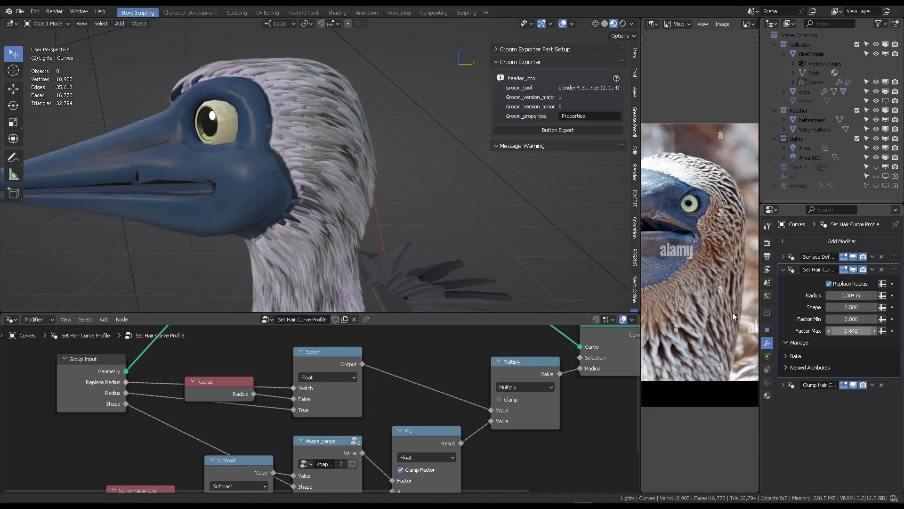
middle_click_drag(372, 171, 445, 167)
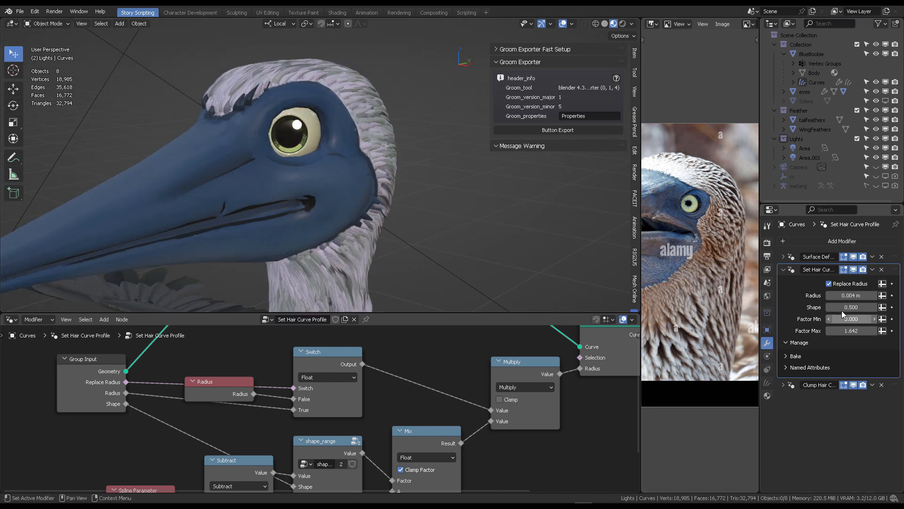
- Set the Set Hair Curve Profile modifier's Radius to 0.003 m, Shape 0.342, Factor Min 0.325 and Factor Max 0.993
left_click_drag(851, 295, 840, 331)
middle_click_drag(452, 165, 401, 153)
left_click_drag(851, 295, 844, 330)
scroll(388, 187, "down", 4)
middle_click_drag(388, 187, 420, 165)
left_click(331, 213)
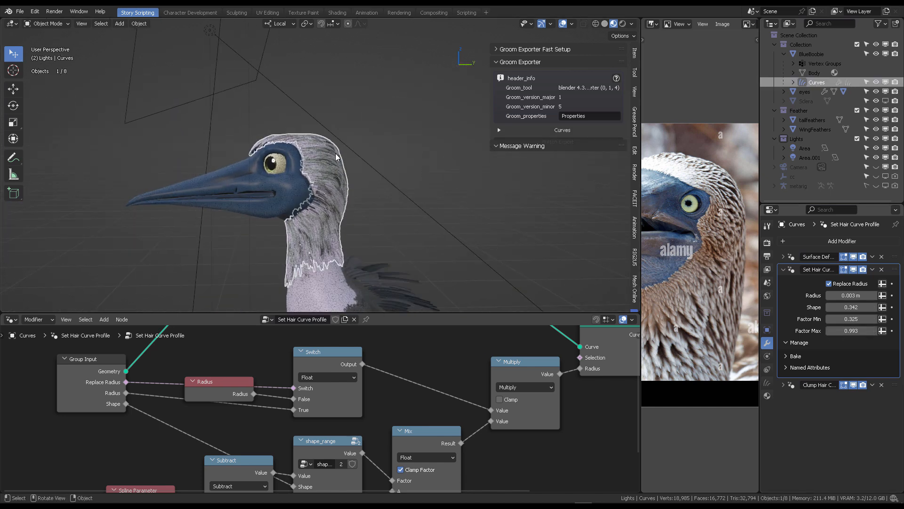
- Switch the lower editor back to the Asset Browser and collapse the hair curves' modifier panels
left_click(12, 320)
left_click(292, 375)
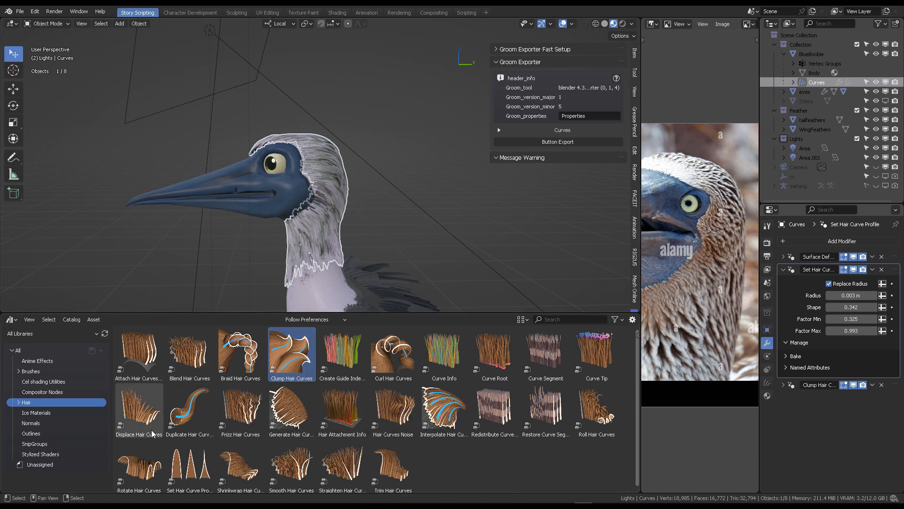
scroll(181, 429, "down", 1)
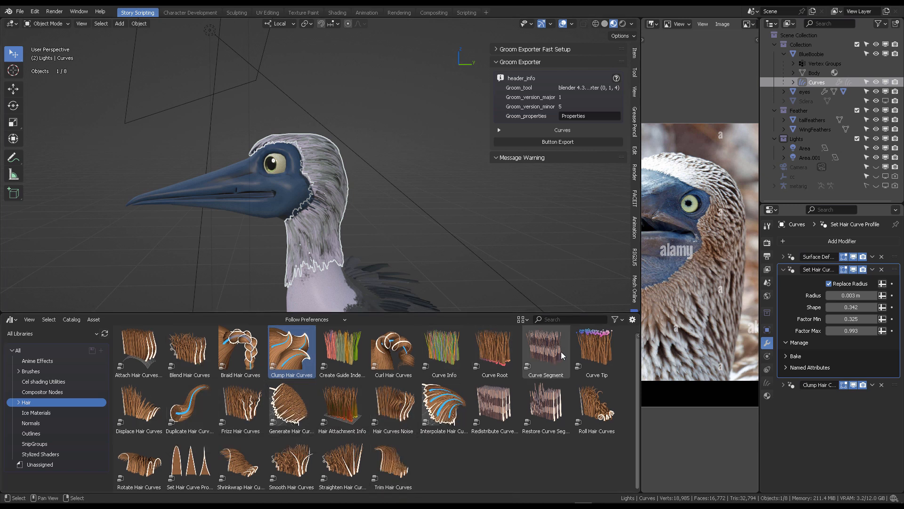
left_click(784, 269)
left_click(782, 258)
left_click(783, 257)
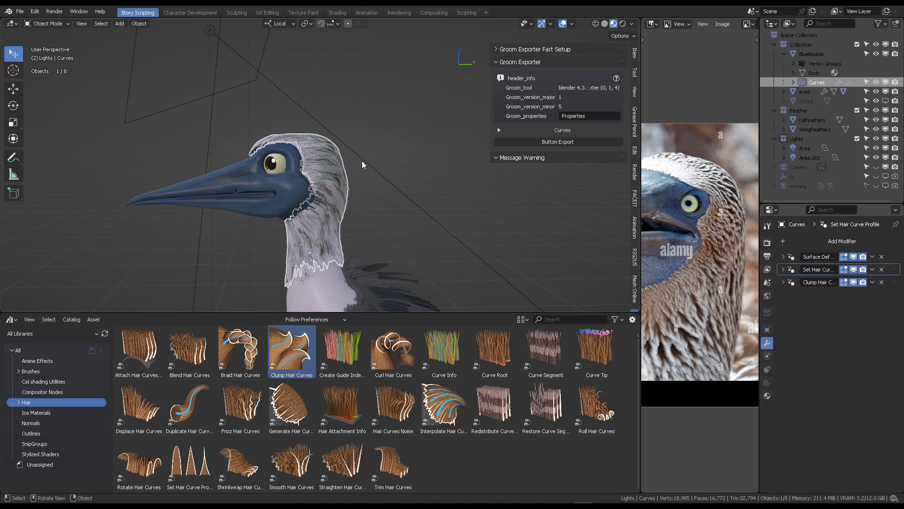
- Inspect the finished booby's groom from several angles, with overlays hidden in Blender and in the Unreal viewport
left_click(442, 153)
middle_click_drag(442, 152, 415, 158)
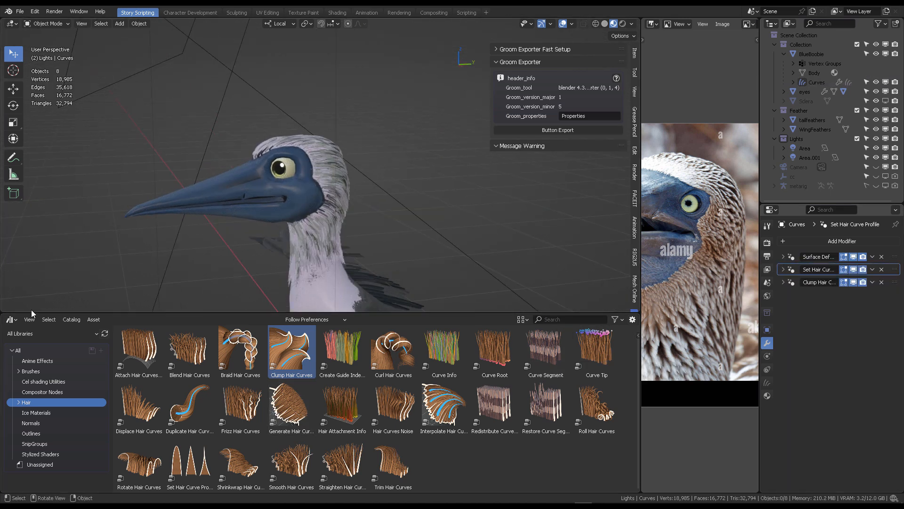
left_click_drag(34, 312, 43, 481)
middle_click_drag(419, 239, 382, 207)
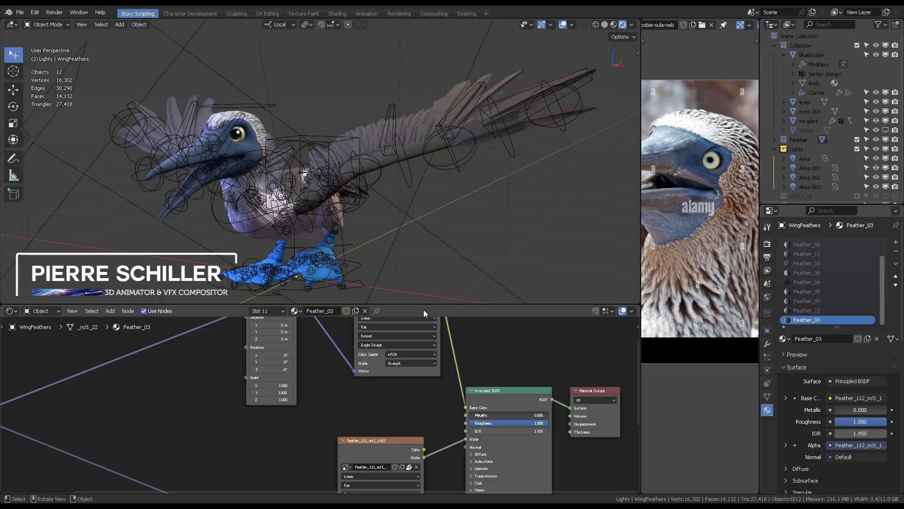
middle_click_drag(423, 197, 424, 177)
key("shift+alt+z")
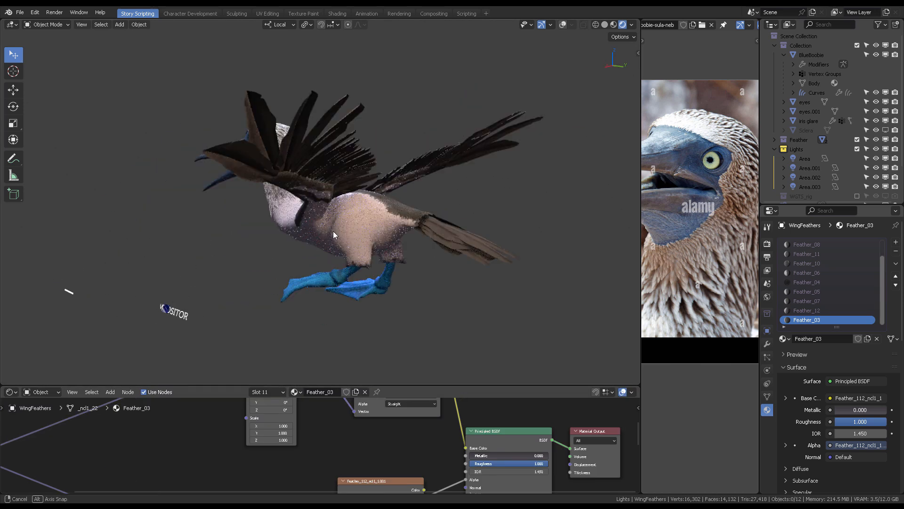
middle_click_drag(333, 231, 454, 171)
scroll(499, 160, "up", 5)
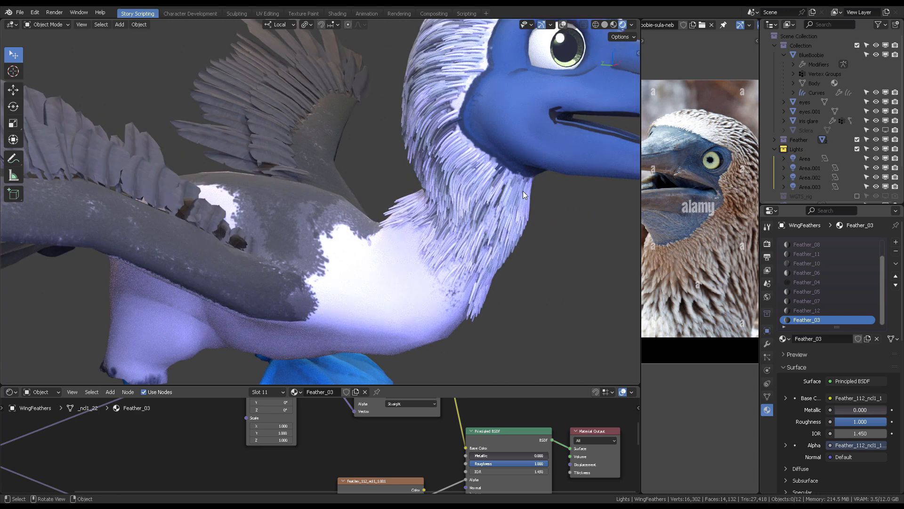
scroll(527, 181, "down", 4)
middle_click_drag(463, 165, 363, 193)
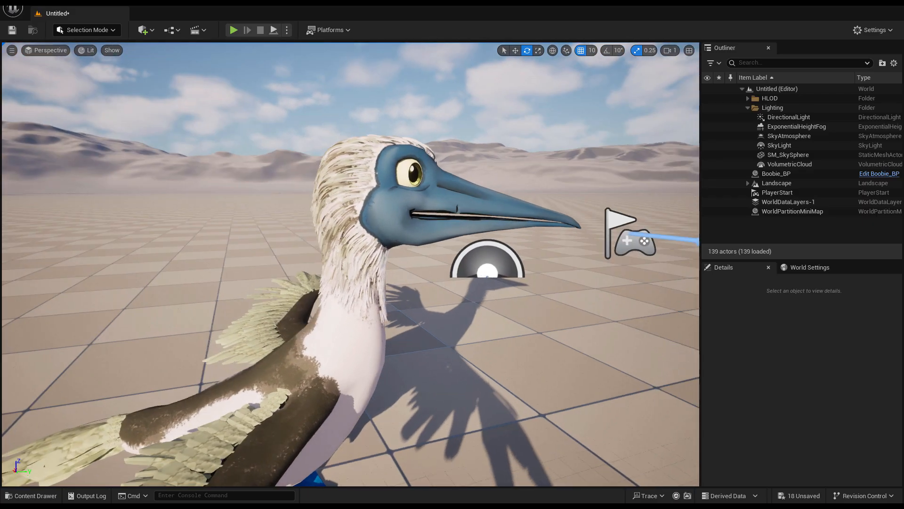
left_click_drag(357, 264, 101, 249, "alt")
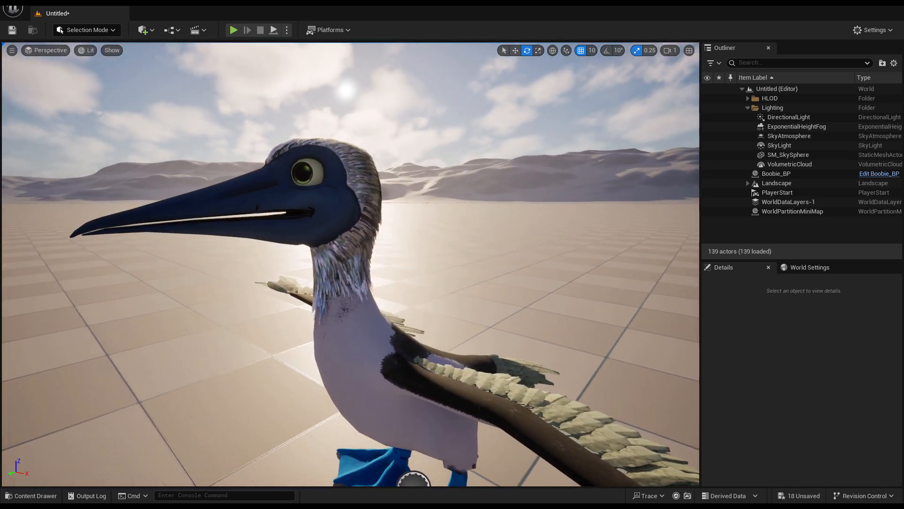